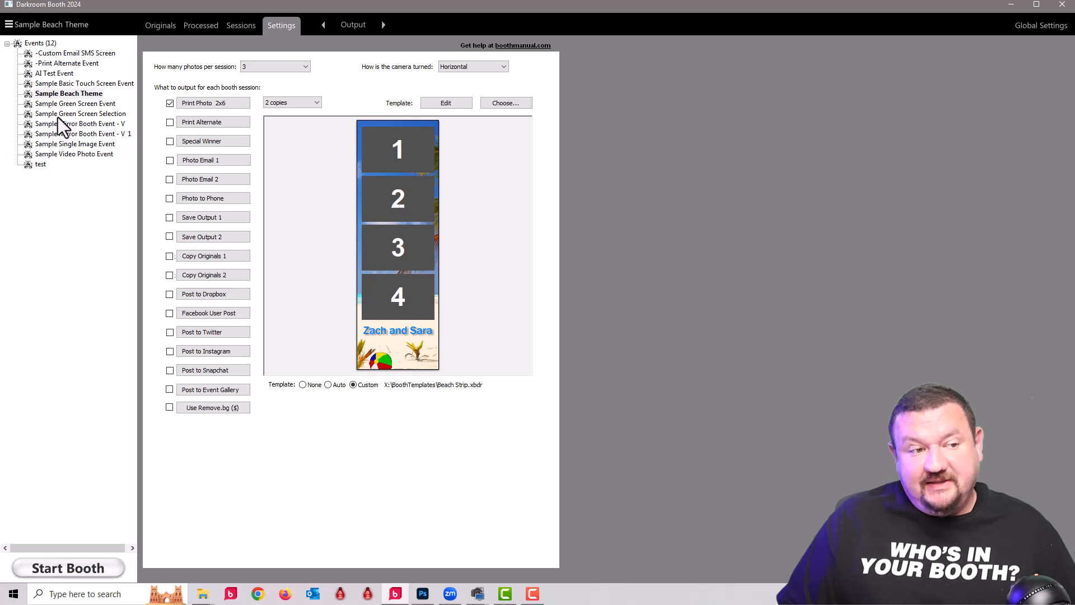
Step: Compare the print layouts of the Sample Green Screen Event and Sample Beach Theme events
click(68, 106)
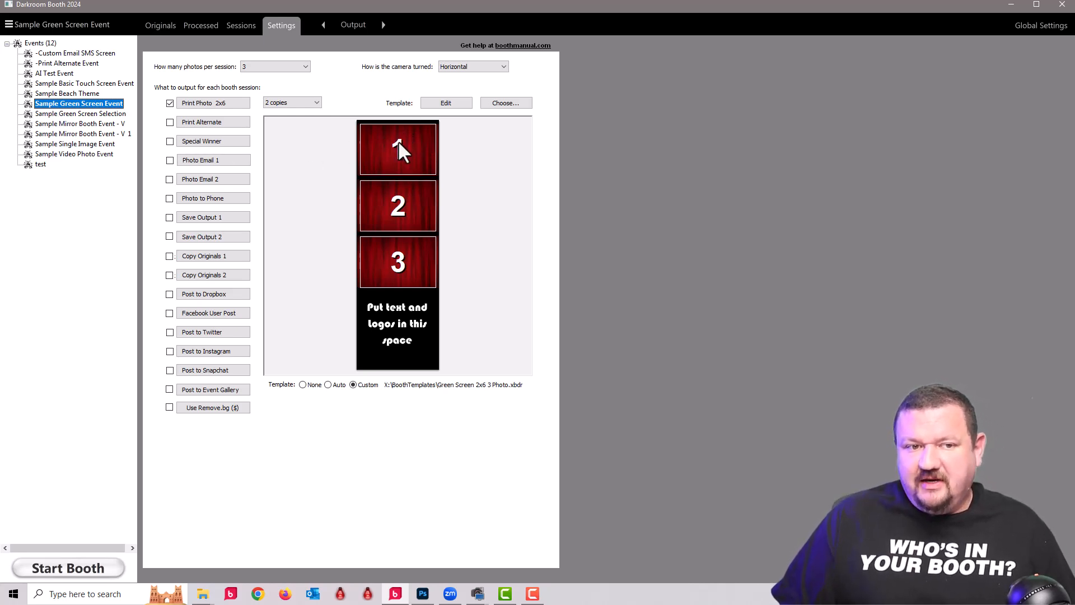
click(55, 95)
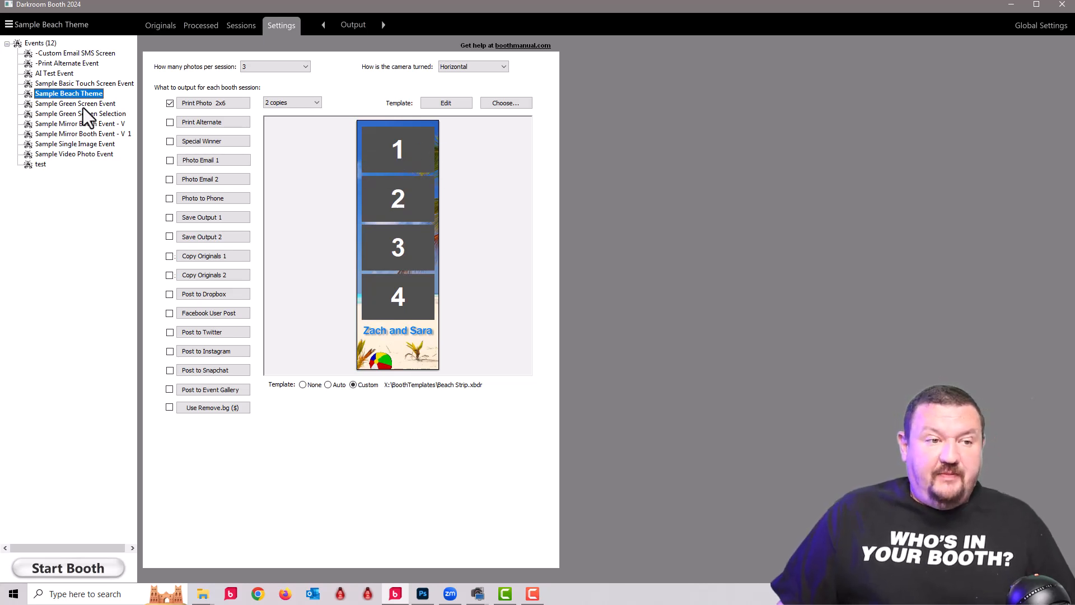
click(55, 104)
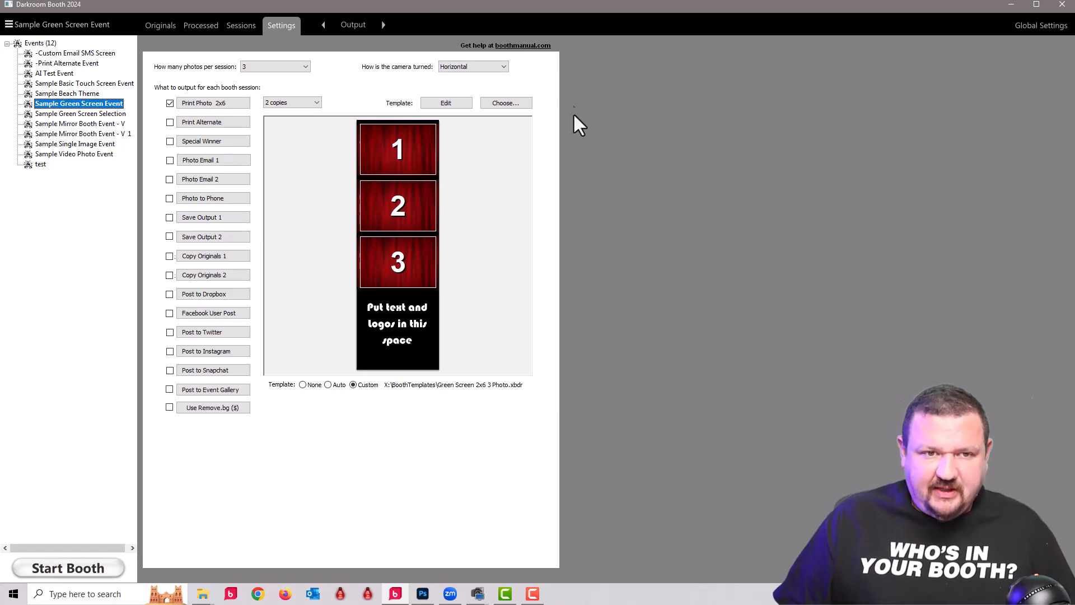
Step: Look through the print template library for green screen designs in 2x6 and 4x6 formats without choosing a different template
click(493, 103)
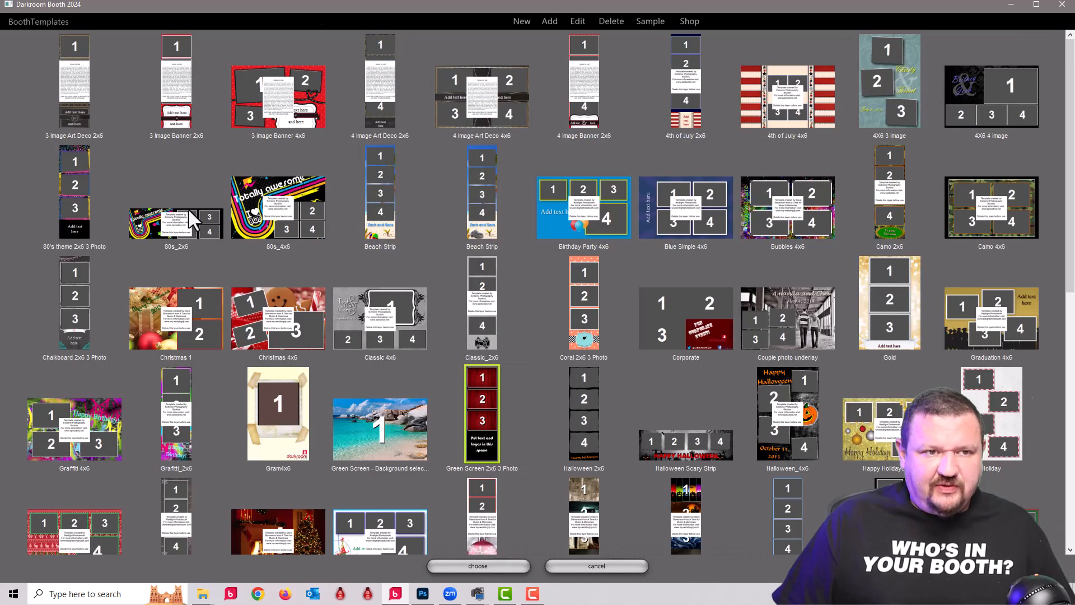
scroll(268, 273, down, 3)
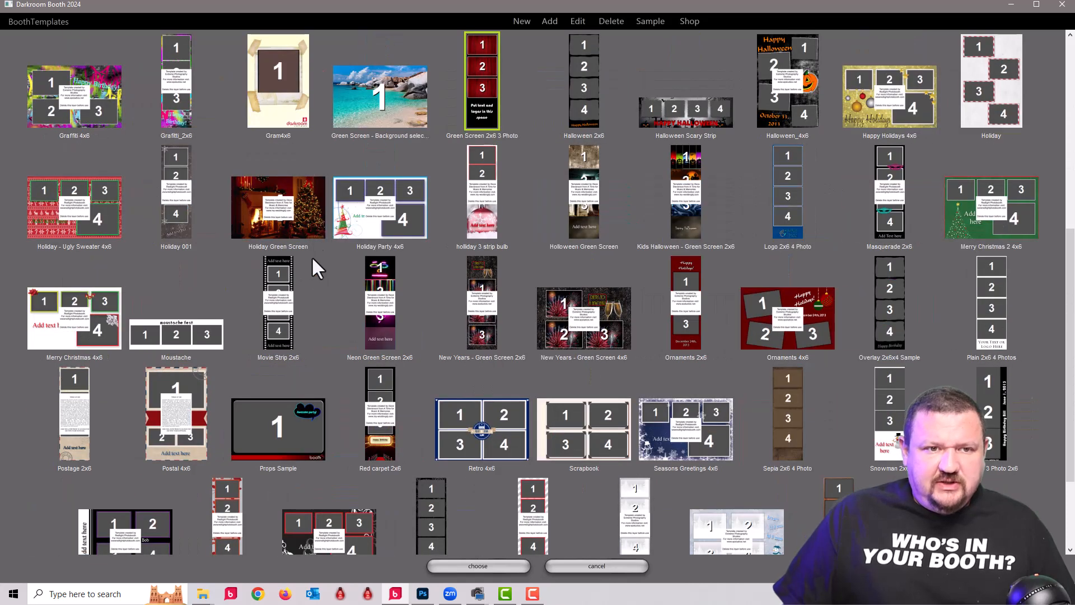
click(369, 82)
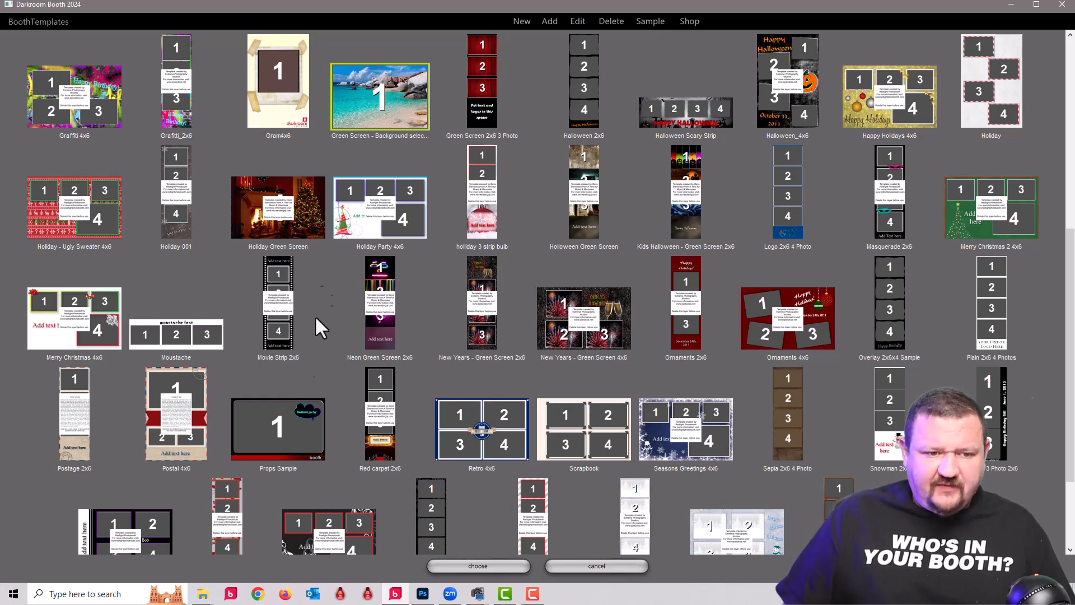
click(245, 454)
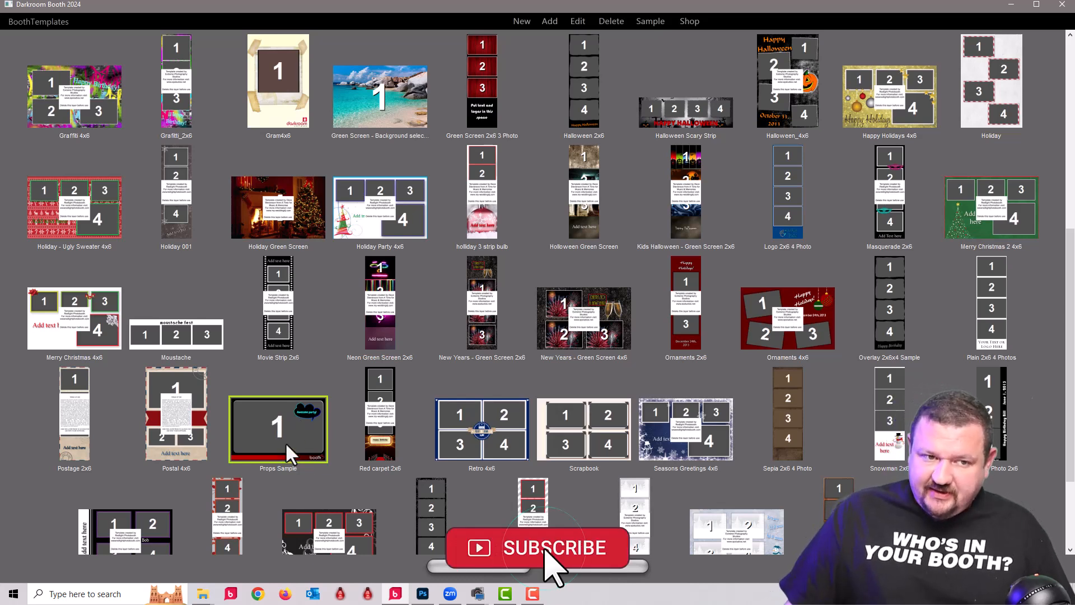
click(310, 190)
click(398, 91)
click(554, 301)
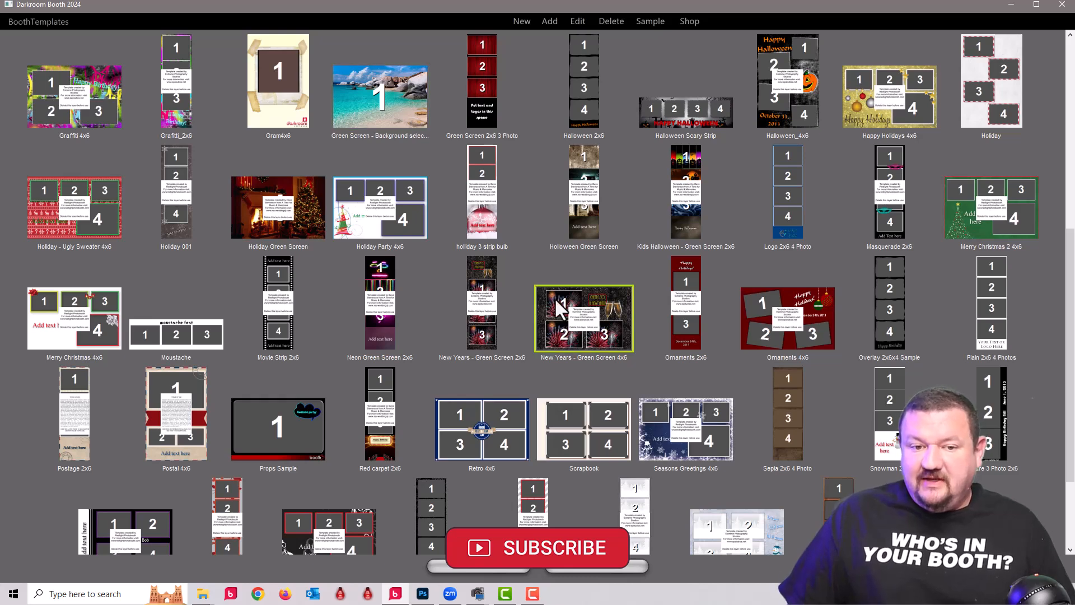
click(482, 315)
click(372, 268)
scroll(375, 267, up, 3)
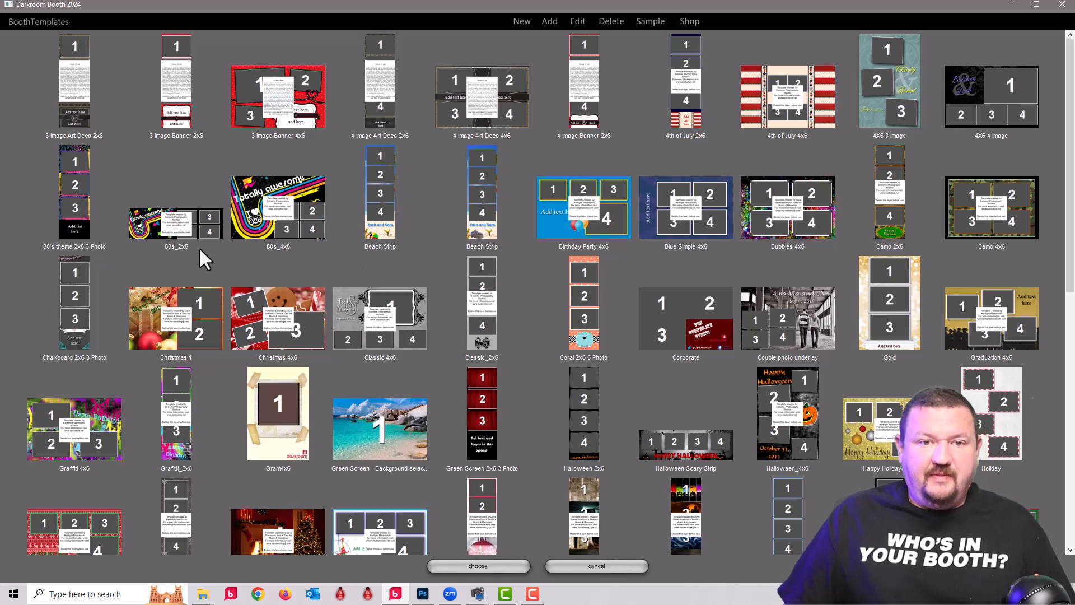
click(592, 566)
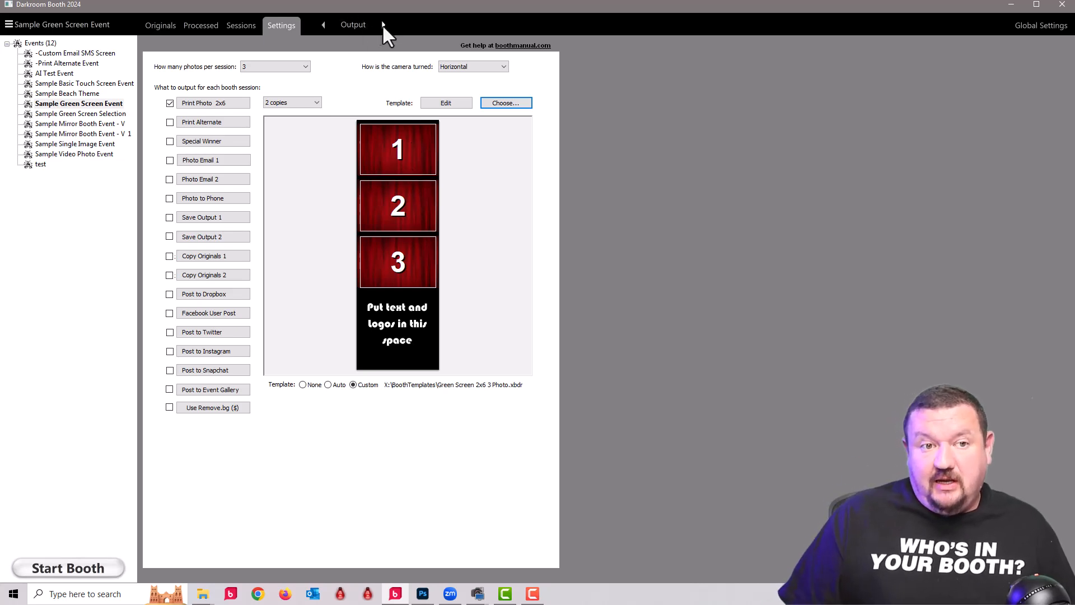
Step: Compare the booth screen templates of Sample Green Screen Event and Sample Beach Theme
click(385, 24)
click(362, 23)
click(356, 64)
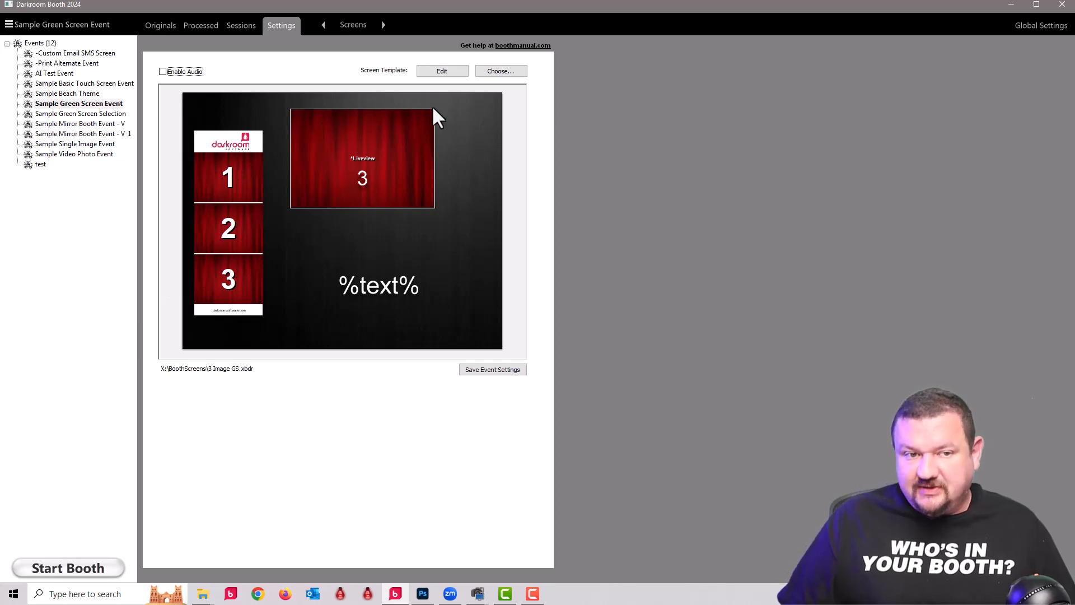
click(57, 95)
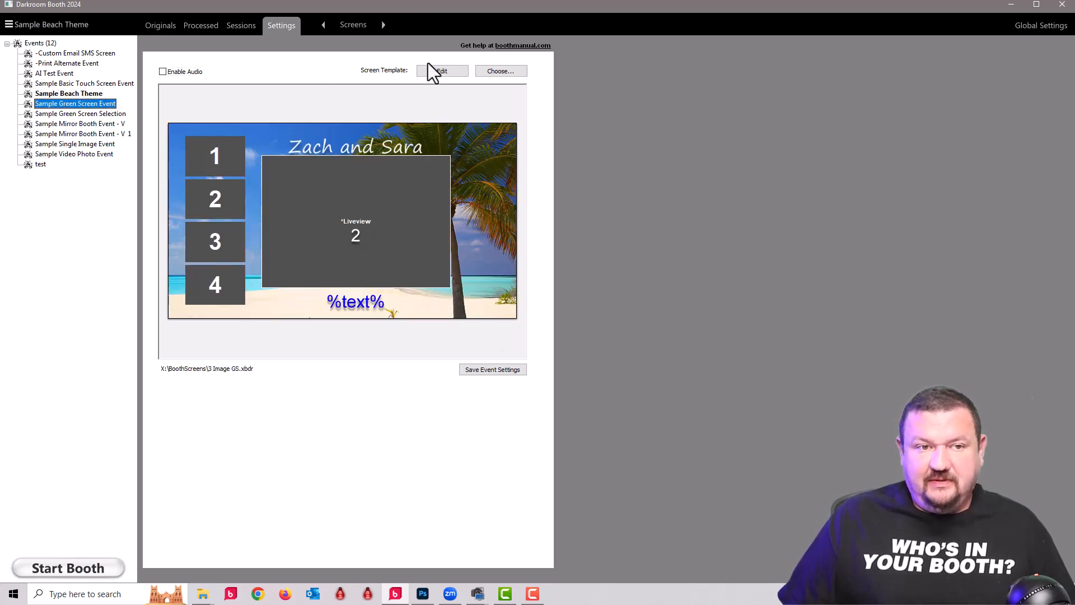
Step: Review the print output and booth screen layout of the Sample Green Screen Selection event
click(383, 25)
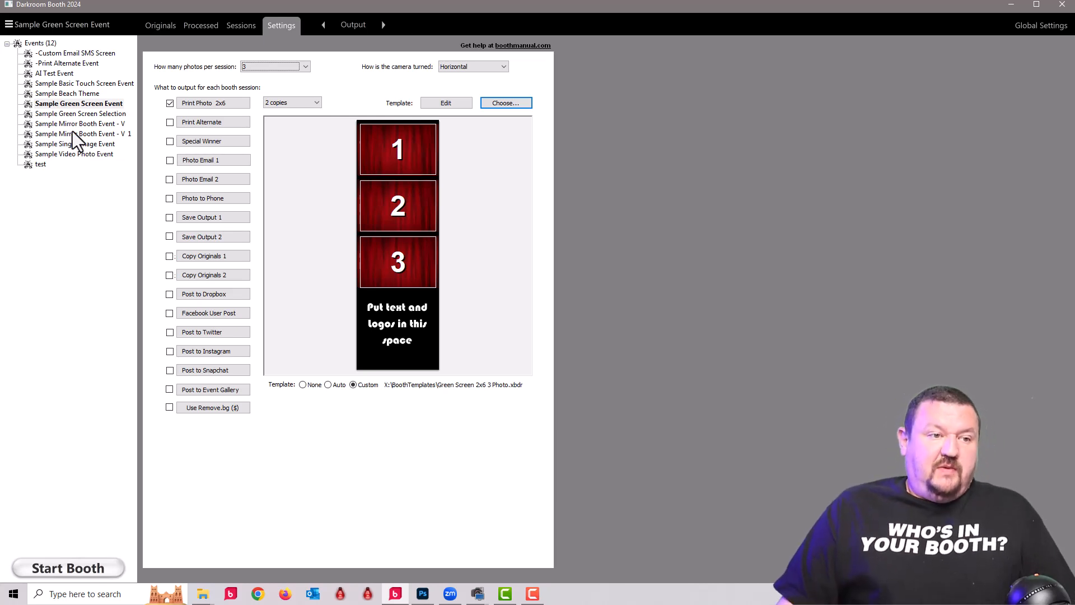
click(53, 114)
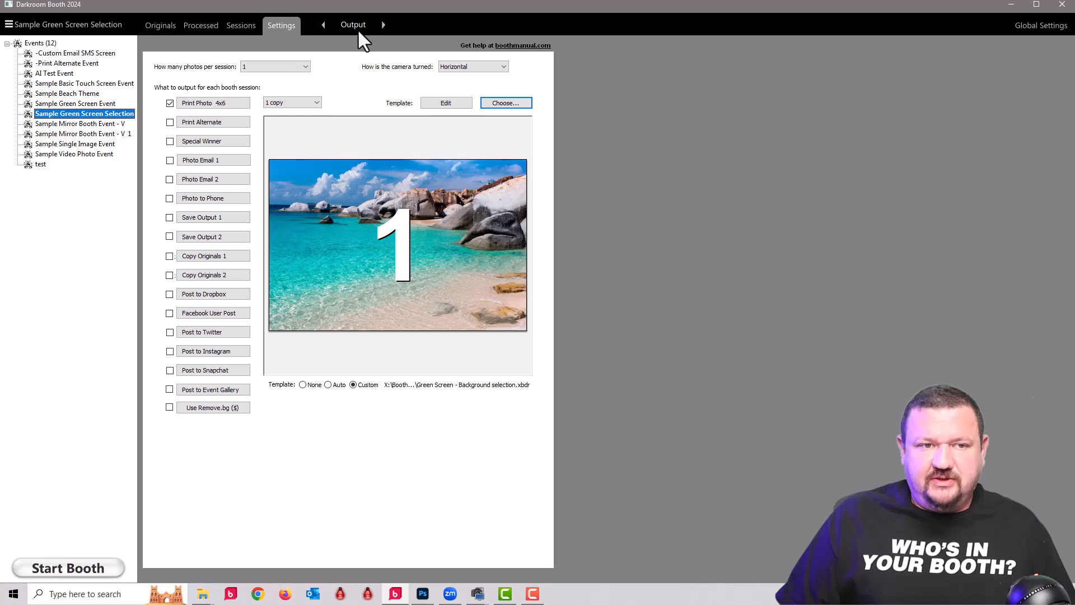
click(323, 26)
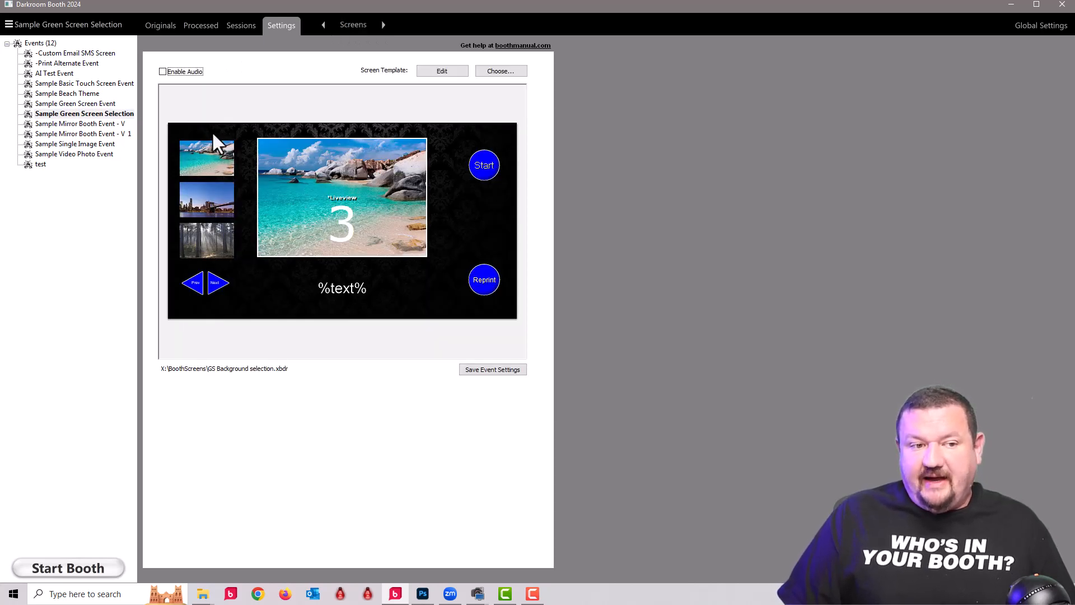
Step: Create a new print template from the Sample Green Screen Event output settings with the description "4x6 demo GS Horz"
click(70, 105)
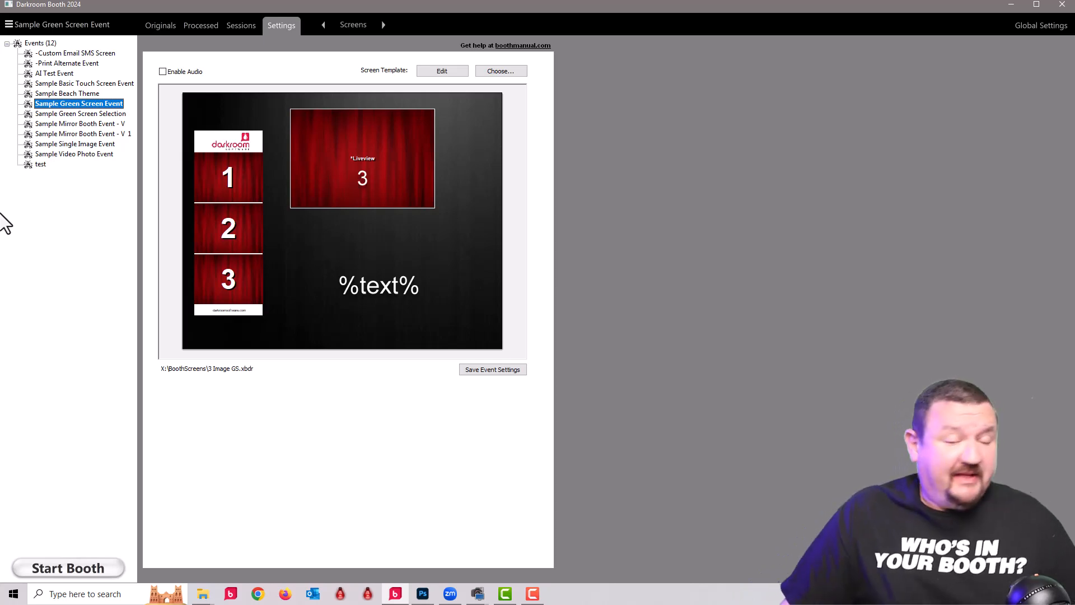
click(351, 28)
click(504, 76)
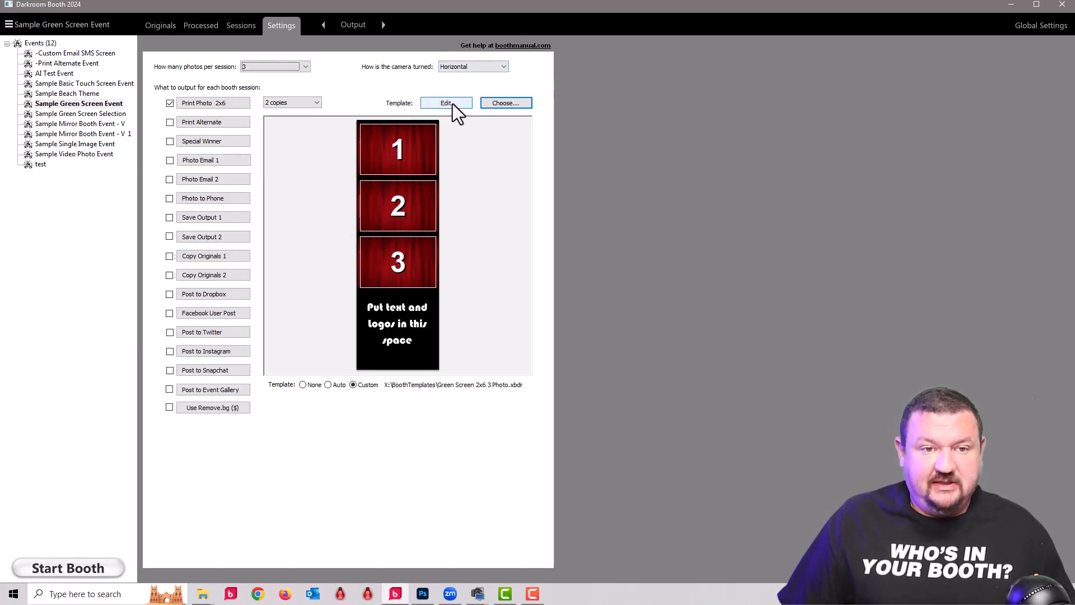
click(498, 104)
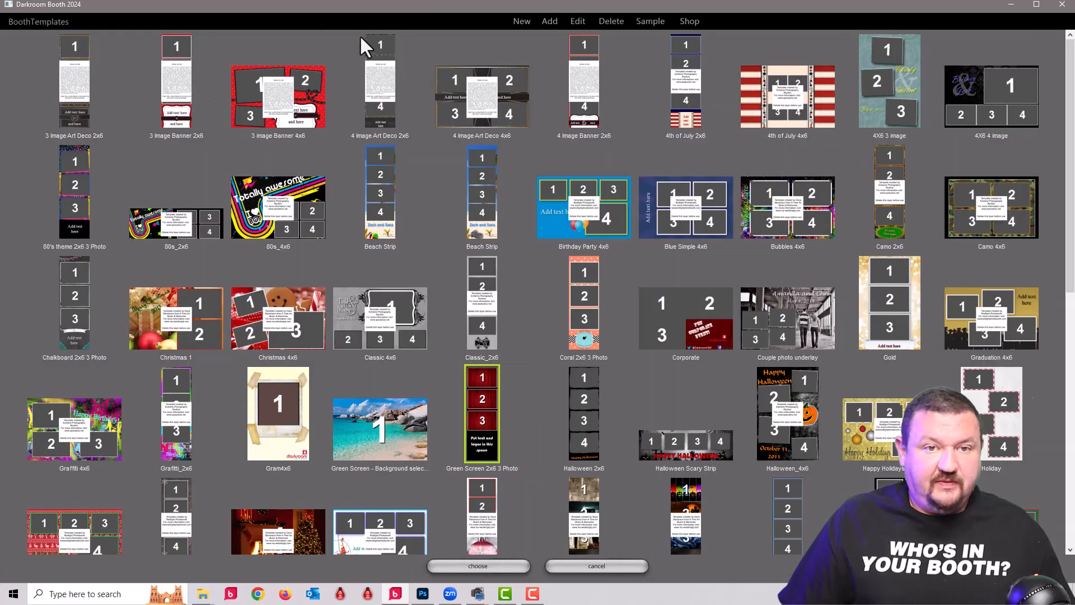
click(512, 21)
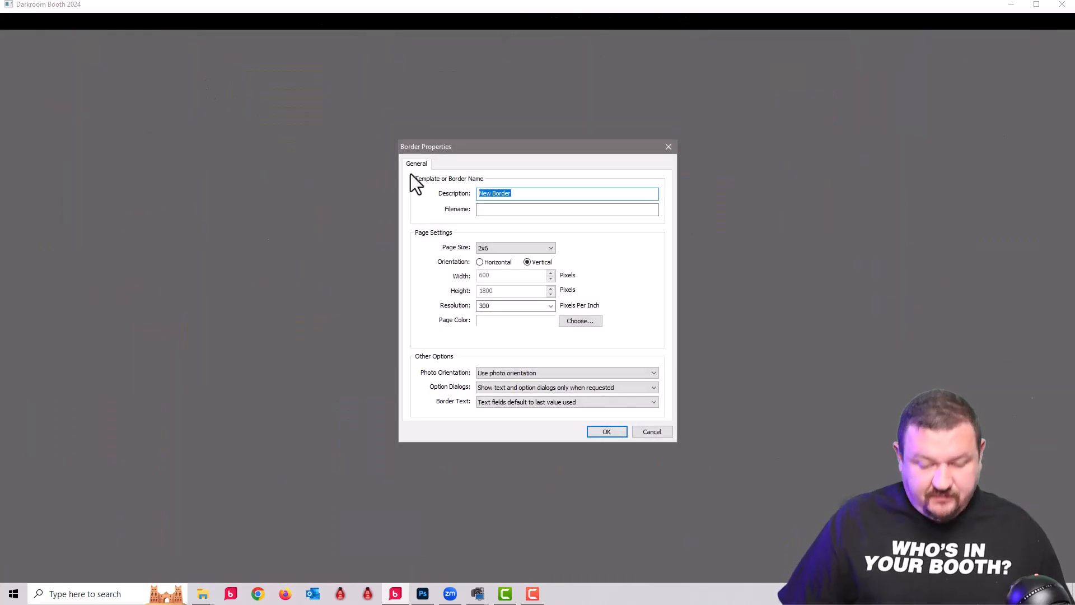
text(4x6)
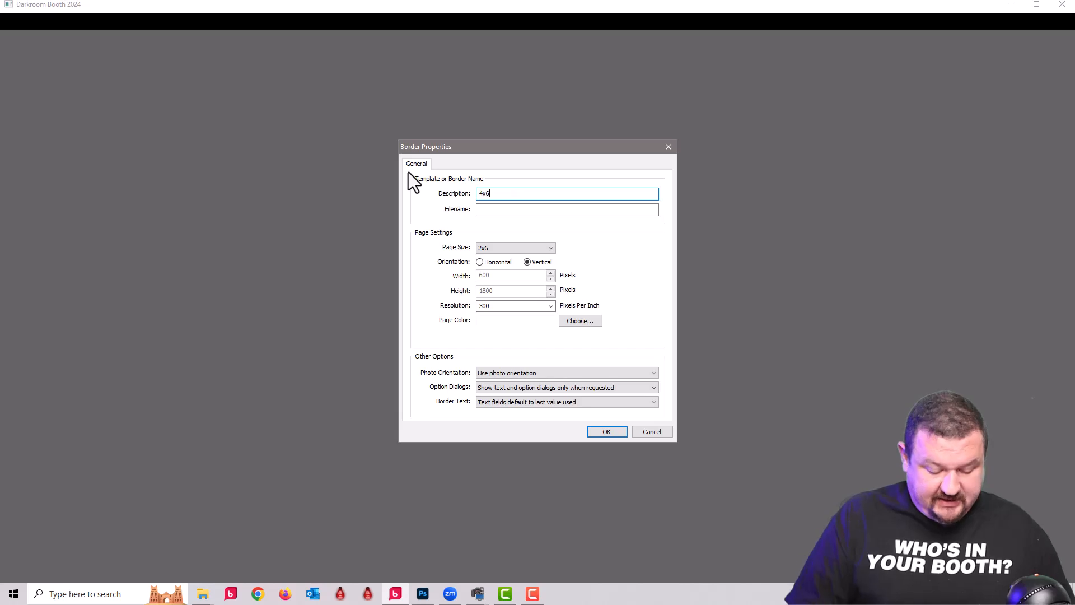
text( demo )
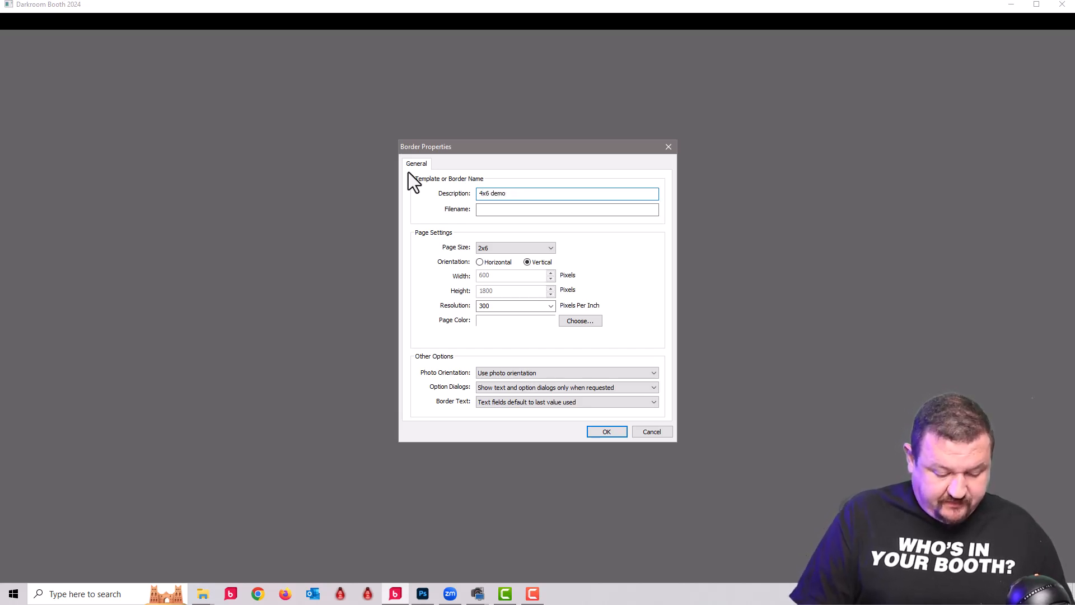
text(GS)
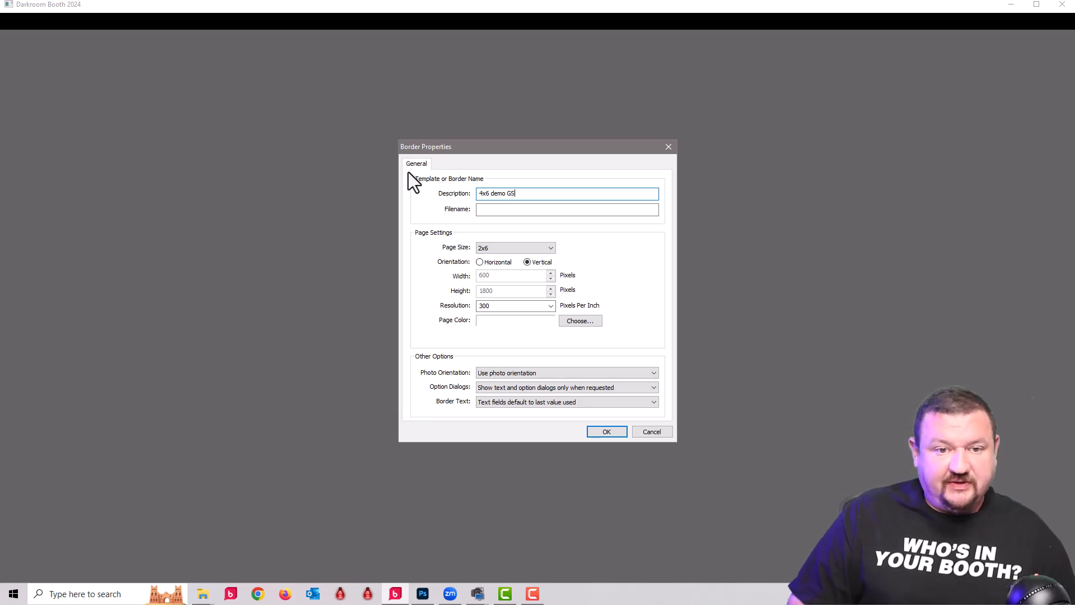
text( Horz)
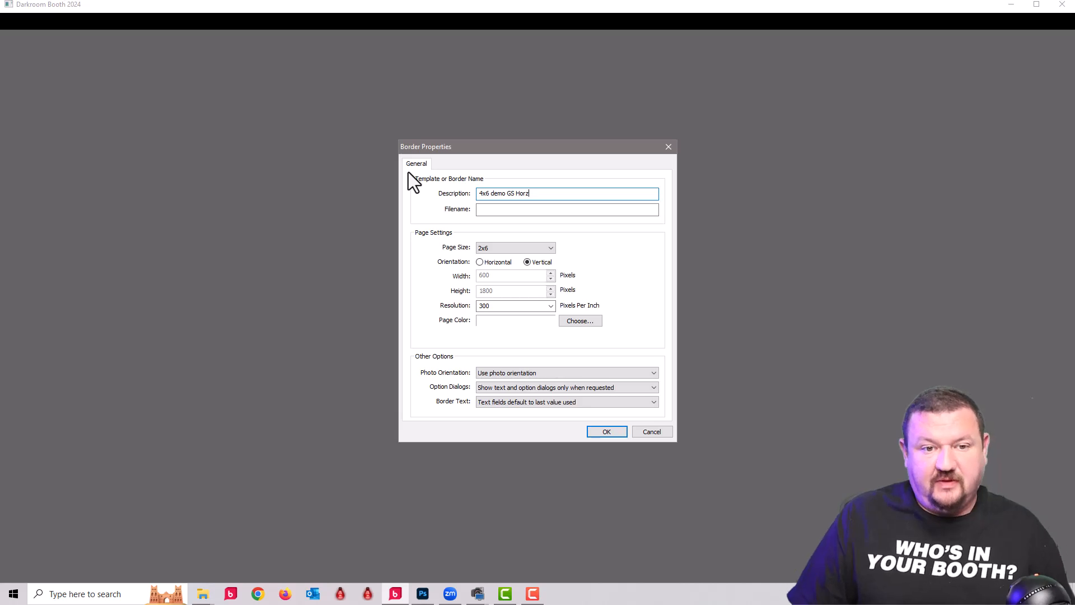
Step: Set the new template's page size to 4x6 with horizontal orientation and accept the border properties
click(542, 247)
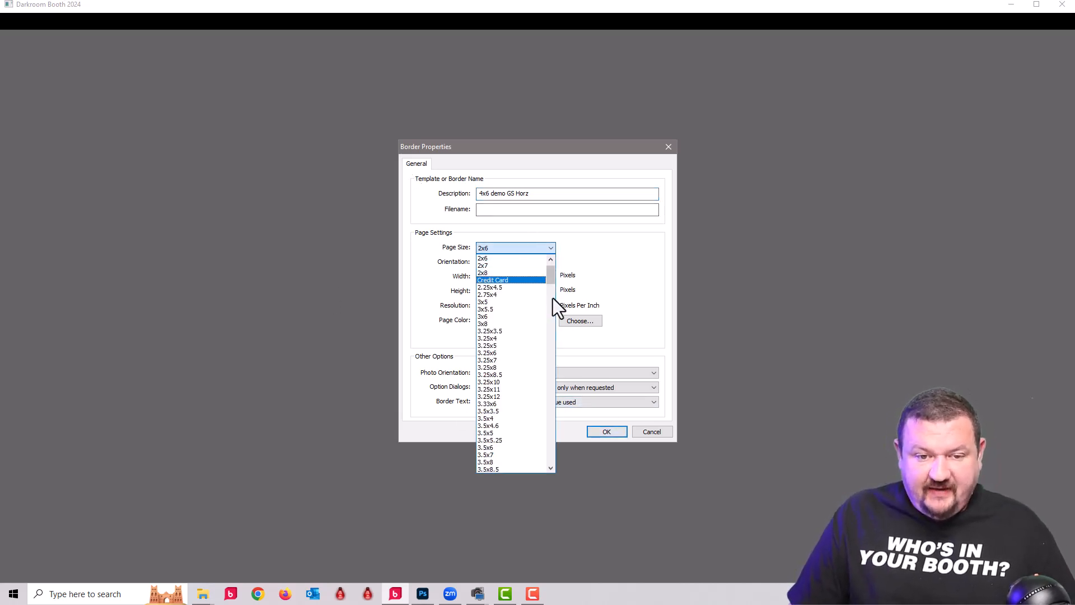
scroll(552, 297, down, 10)
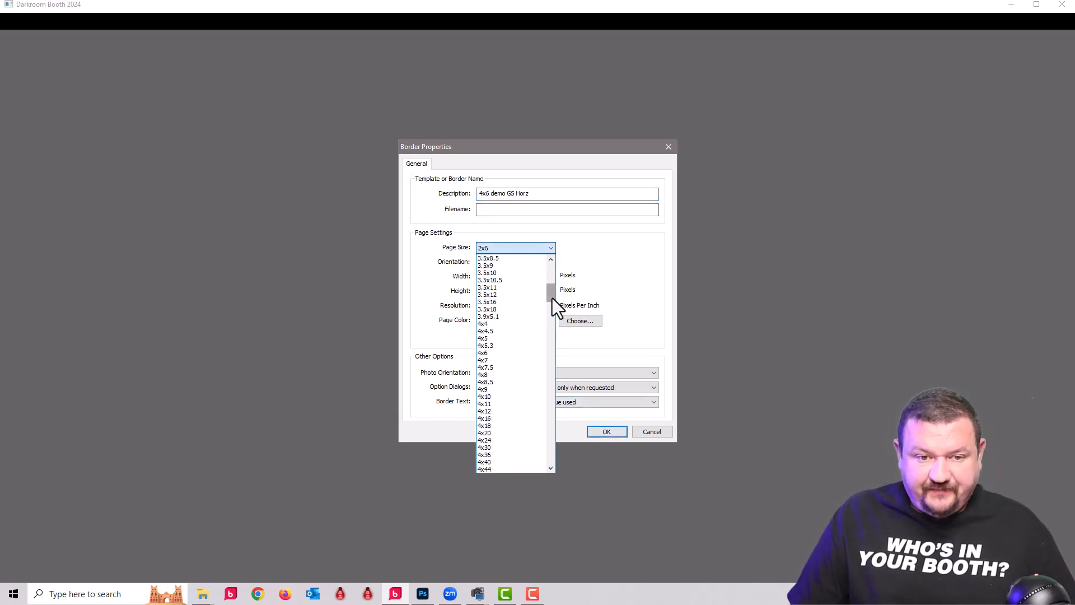
click(492, 353)
click(514, 263)
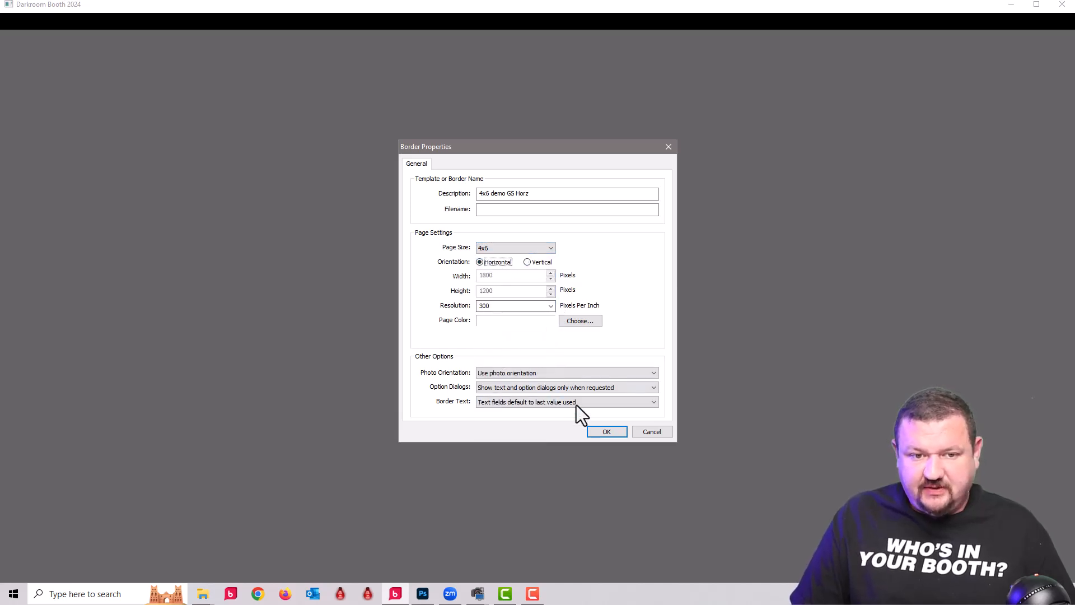
click(607, 432)
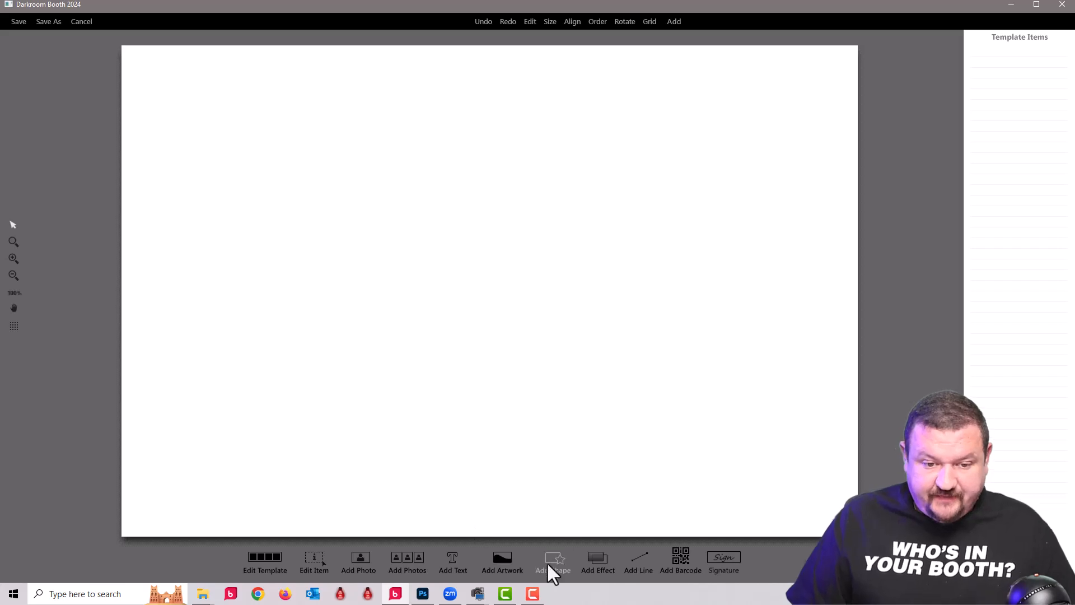
Step: Add the b4x6.png artwork from the demo folder on the Desktop to the blank template as a single graphic
click(499, 561)
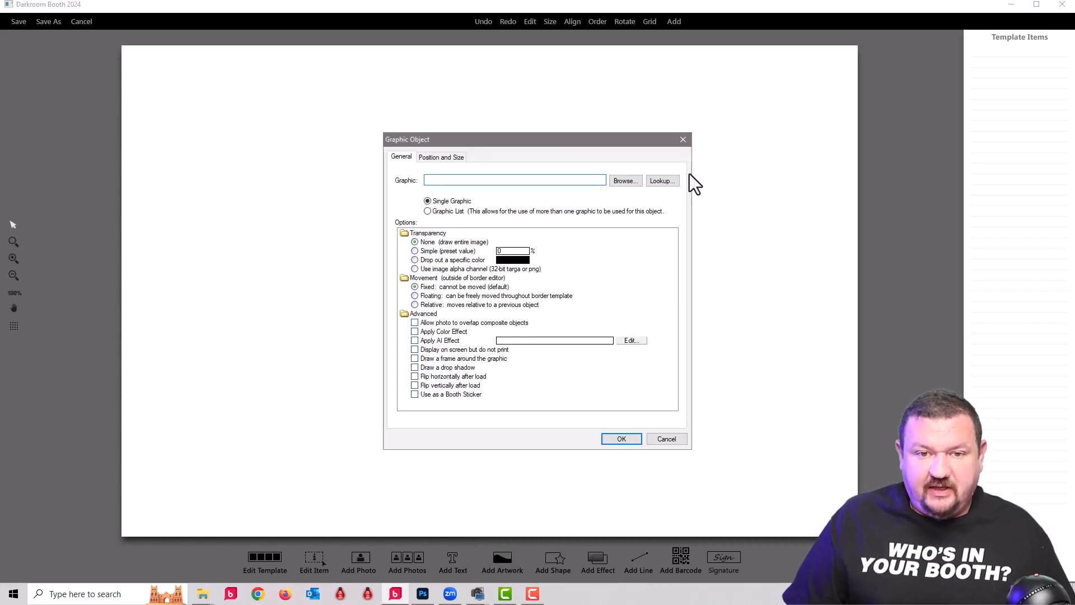
click(624, 182)
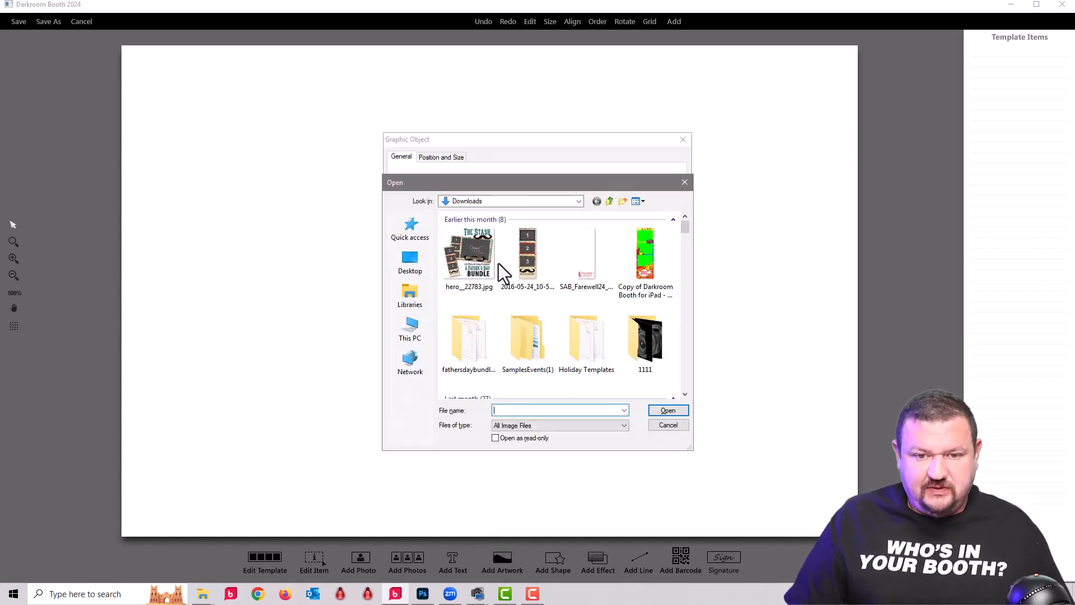
click(413, 276)
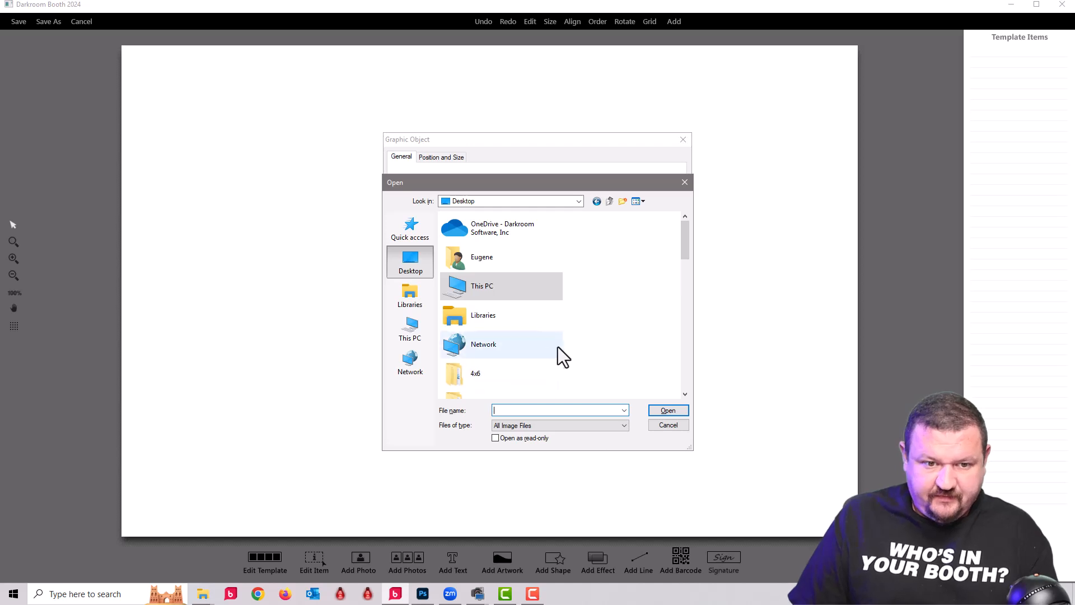
scroll(557, 347, down, 10)
scroll(550, 340, up, 6)
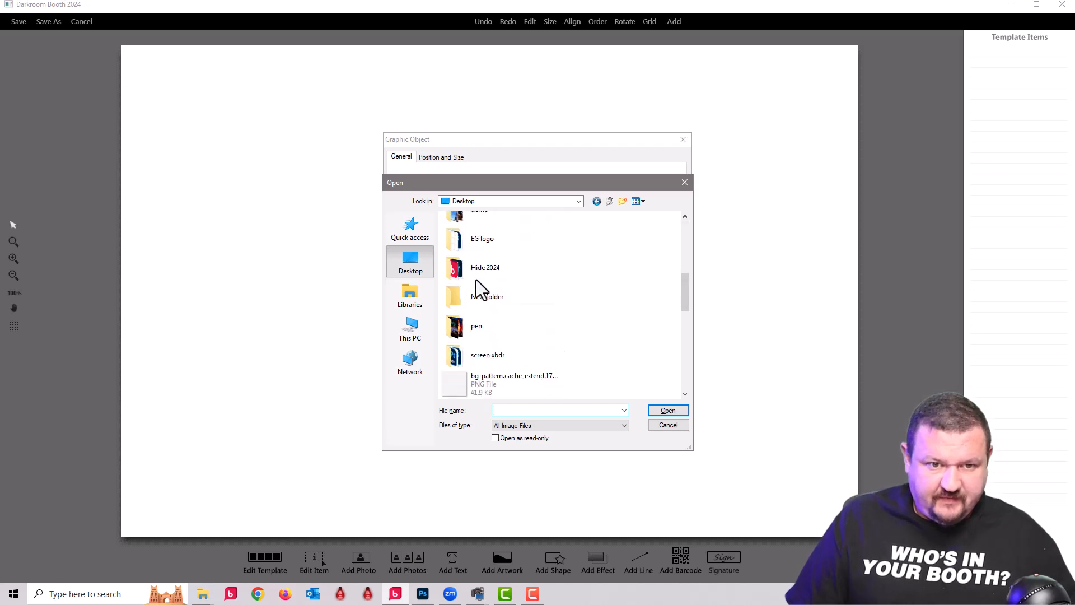
scroll(479, 245, up, 1)
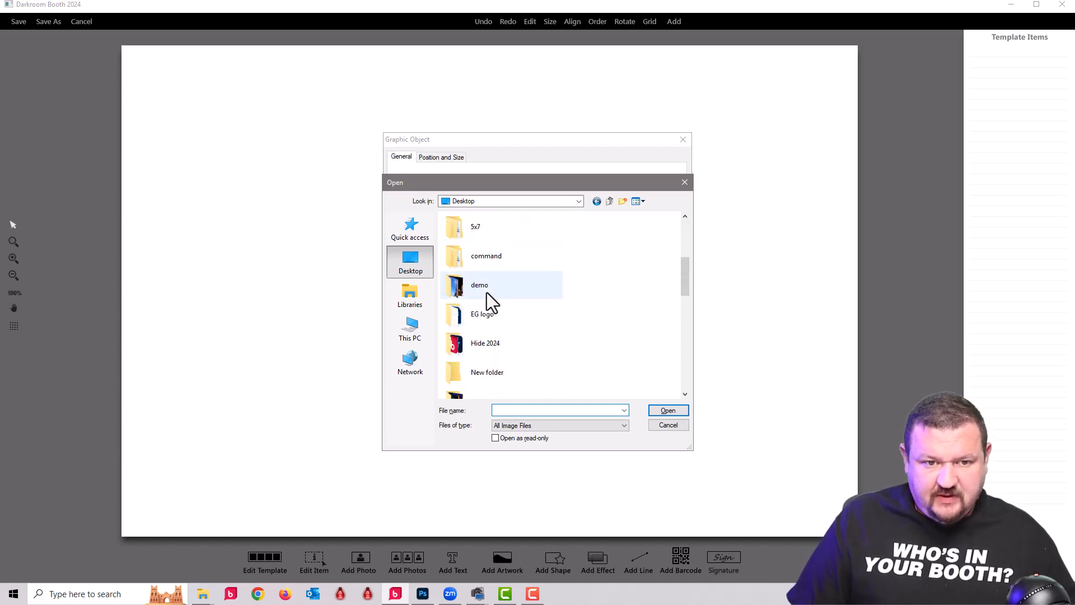
double_click(486, 293)
click(469, 251)
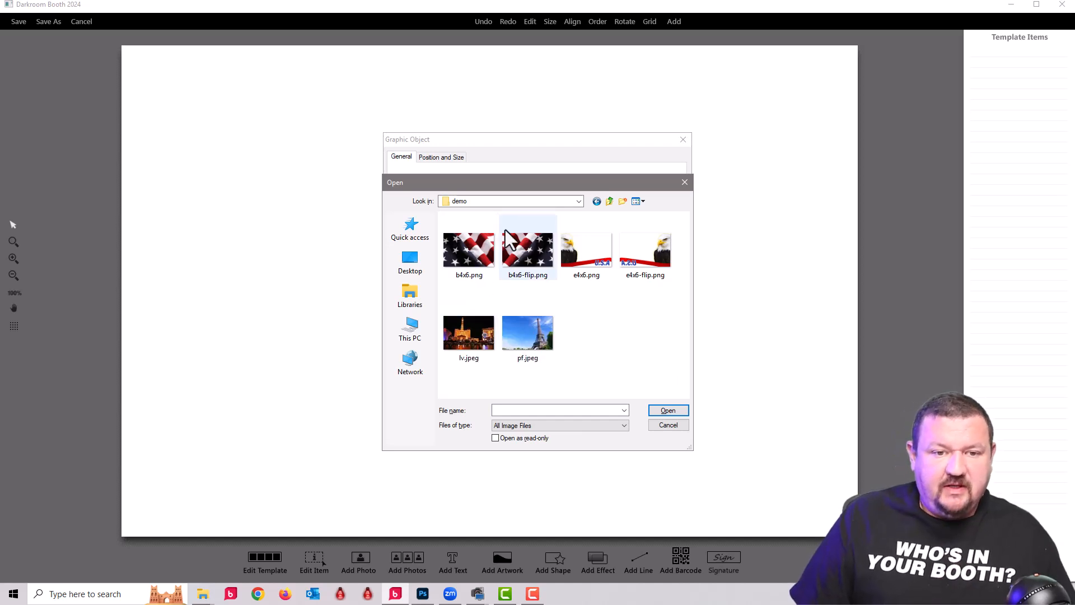
click(674, 408)
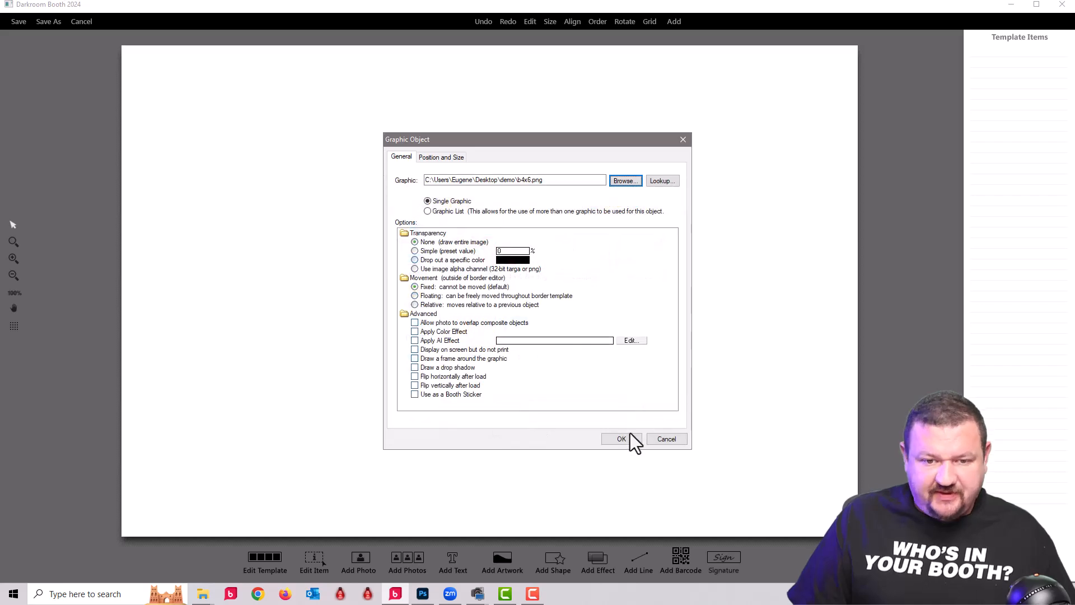
click(622, 439)
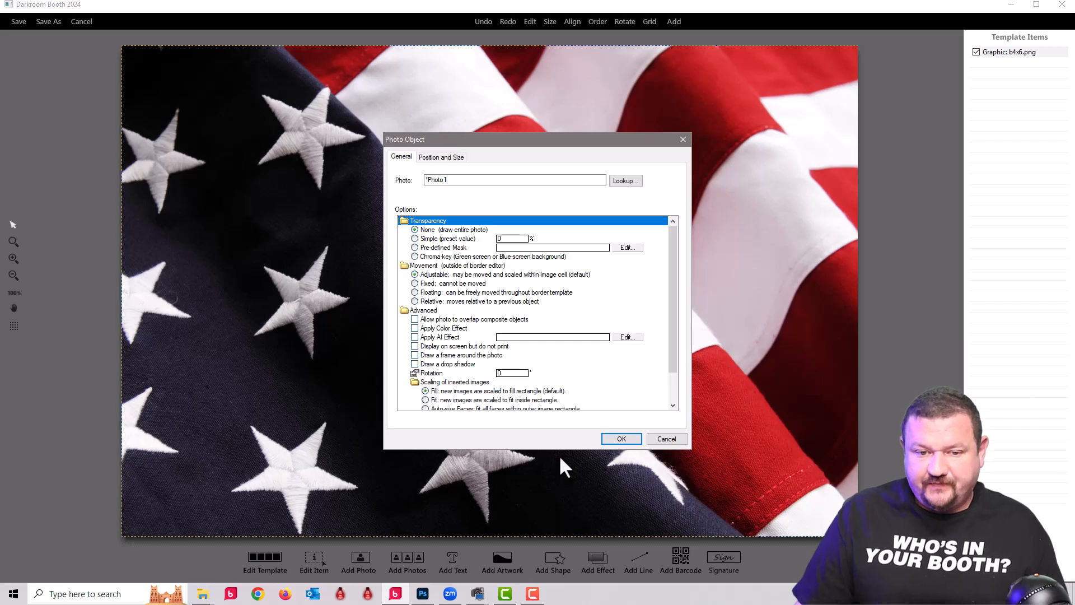
Step: Add Photo 1 over the flag background with Chroma-key transparency and save the template
click(622, 438)
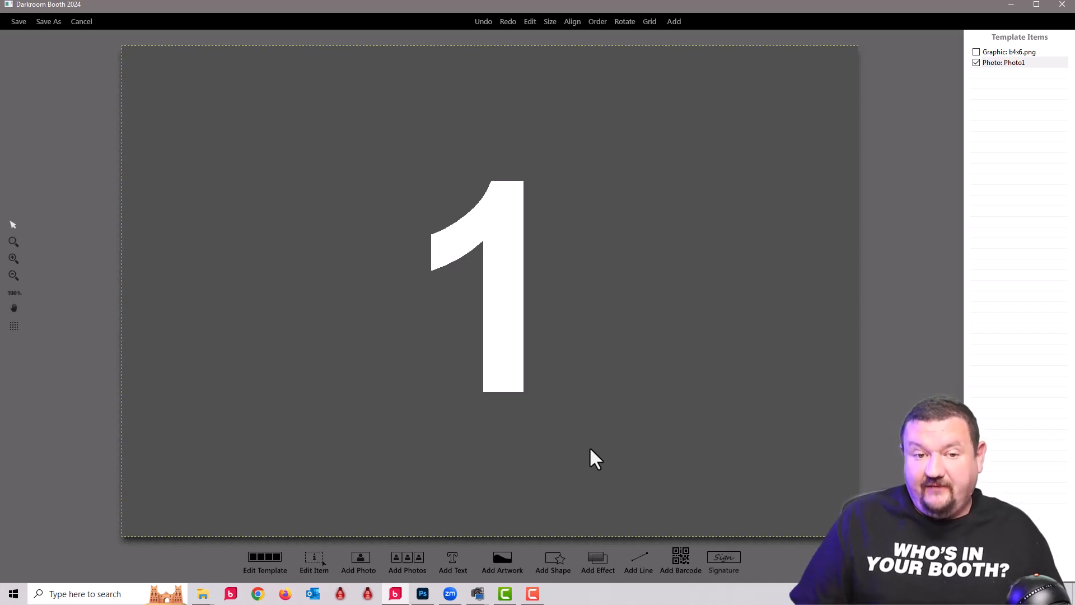
double_click(485, 220)
click(425, 253)
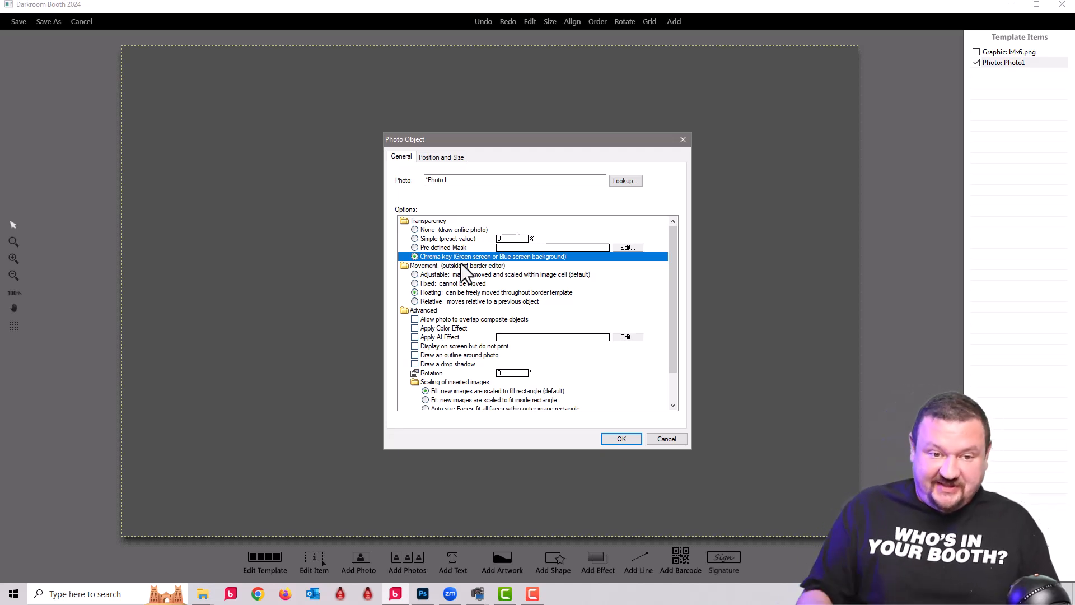
click(622, 438)
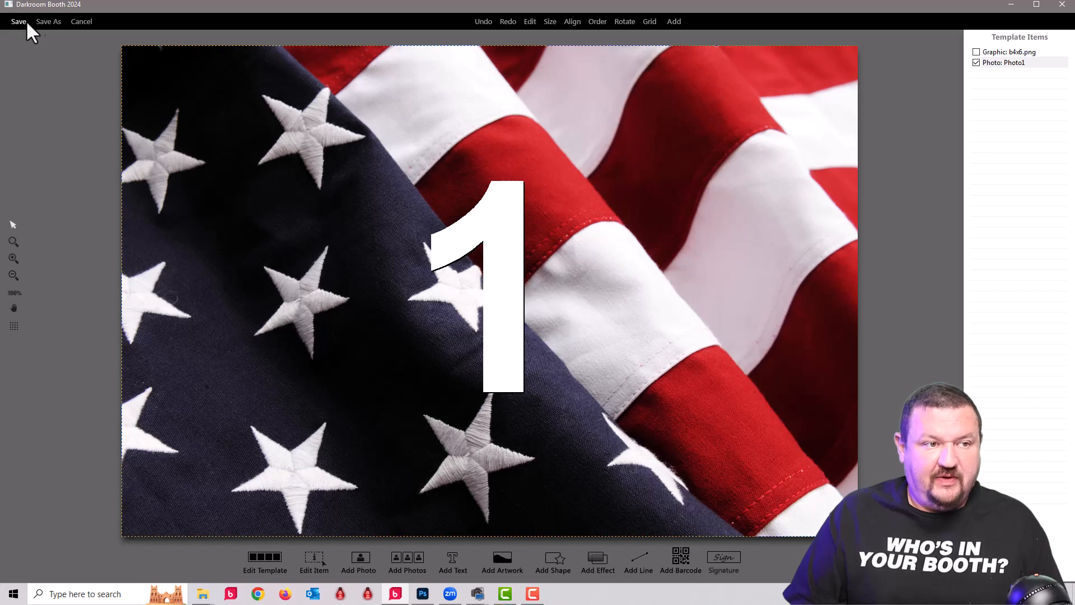
click(49, 21)
key(Return)
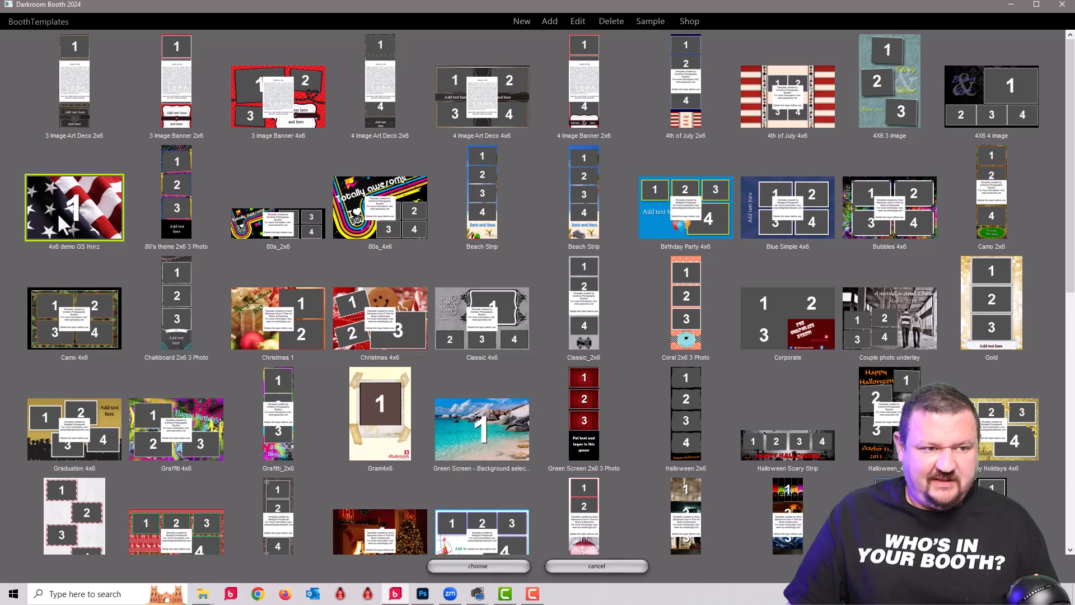
Step: Reopen the 4x6 demo GS Horz template, add e4x6.png from the Desktop's demo folder as a foreground graphic, save, and leave the template browser
double_click(57, 213)
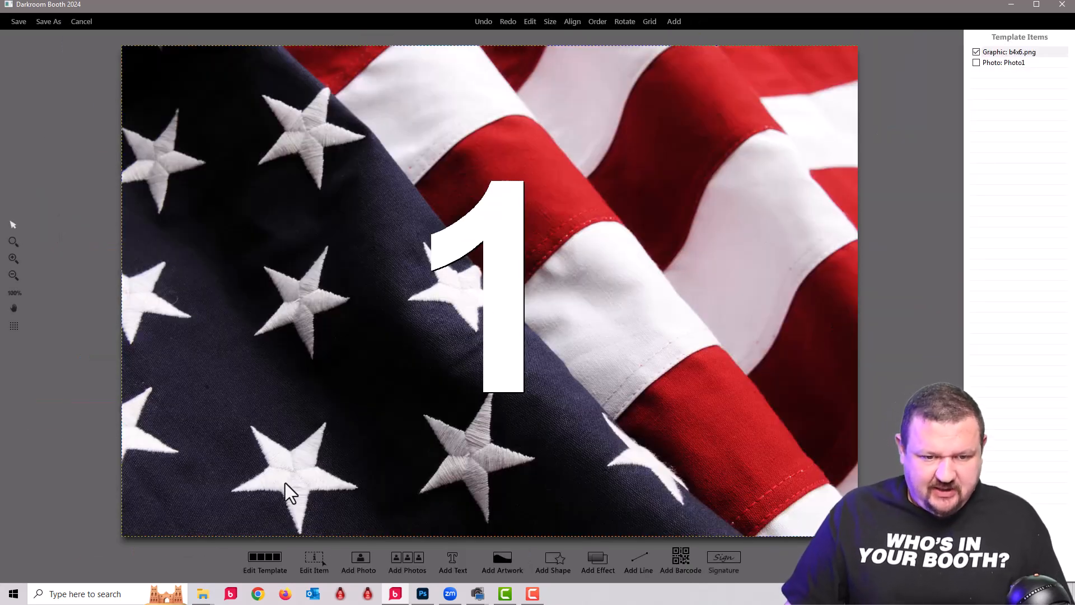
click(513, 556)
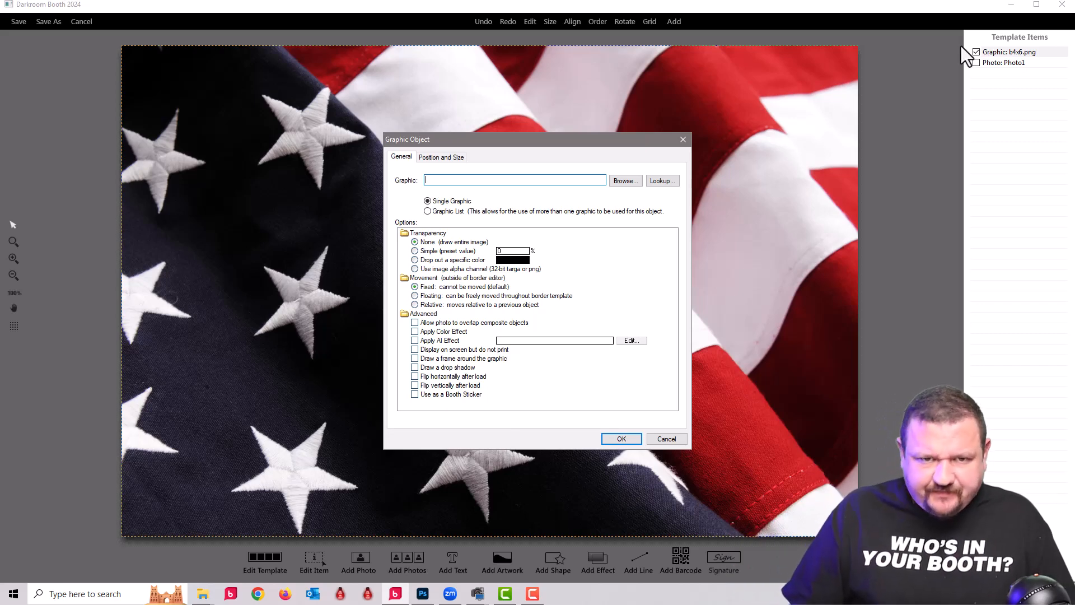
click(628, 180)
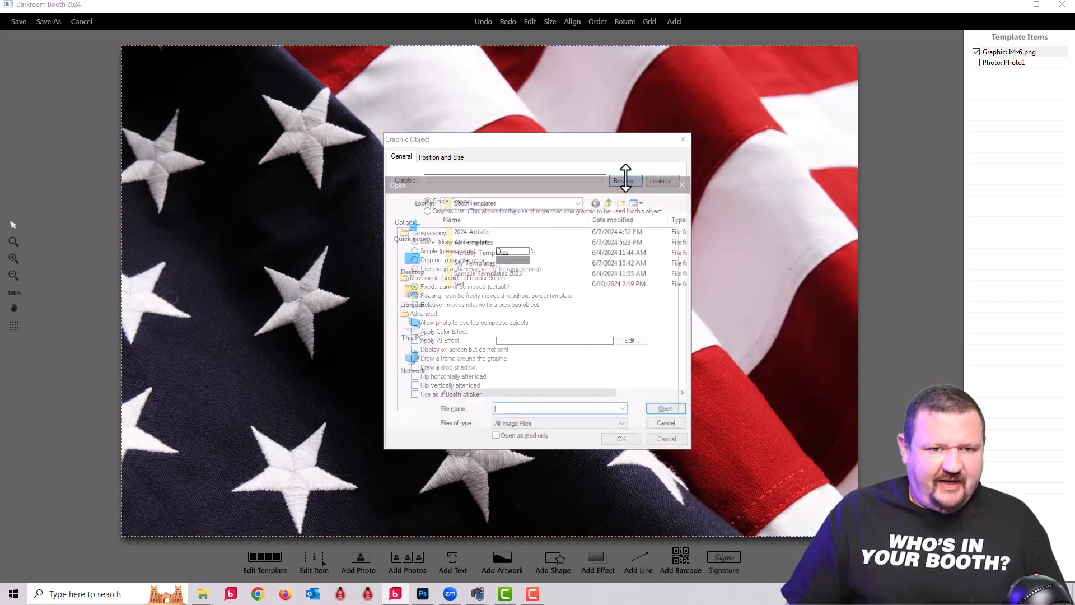
click(413, 274)
scroll(493, 316, down, 1)
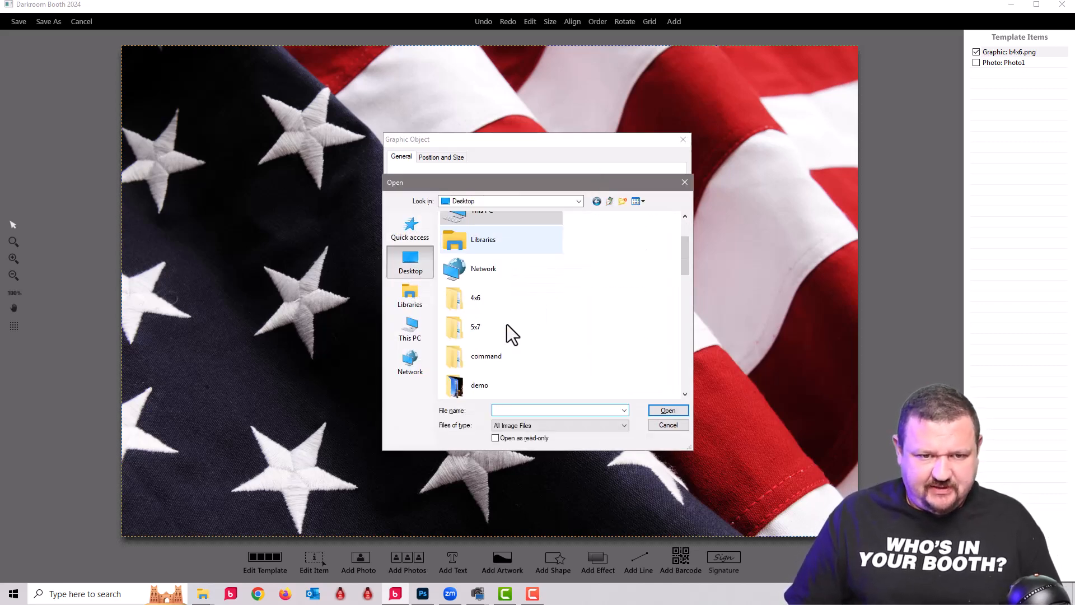
double_click(490, 395)
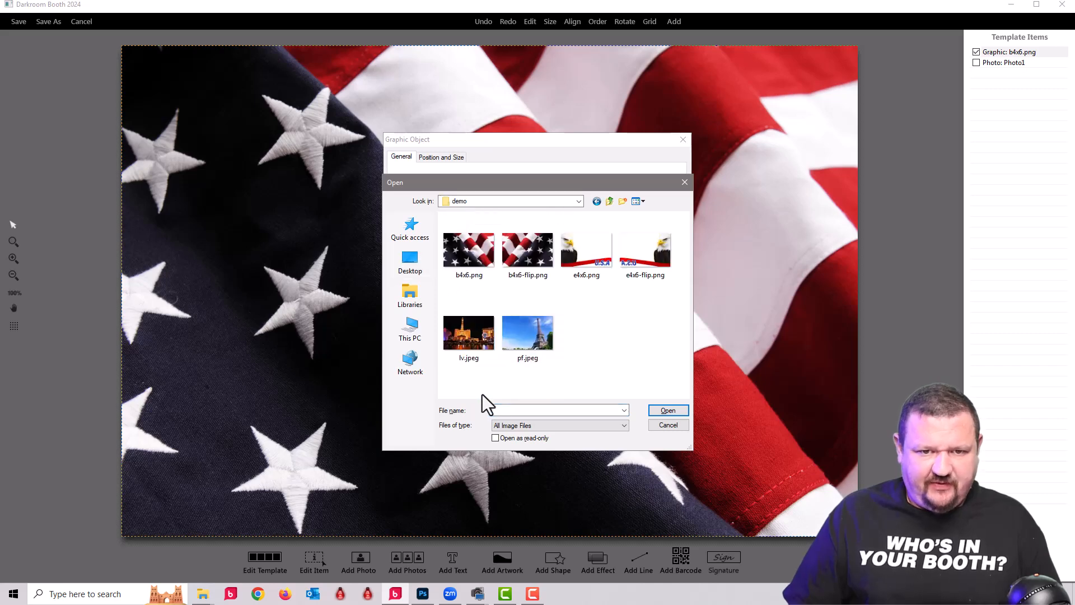
click(597, 247)
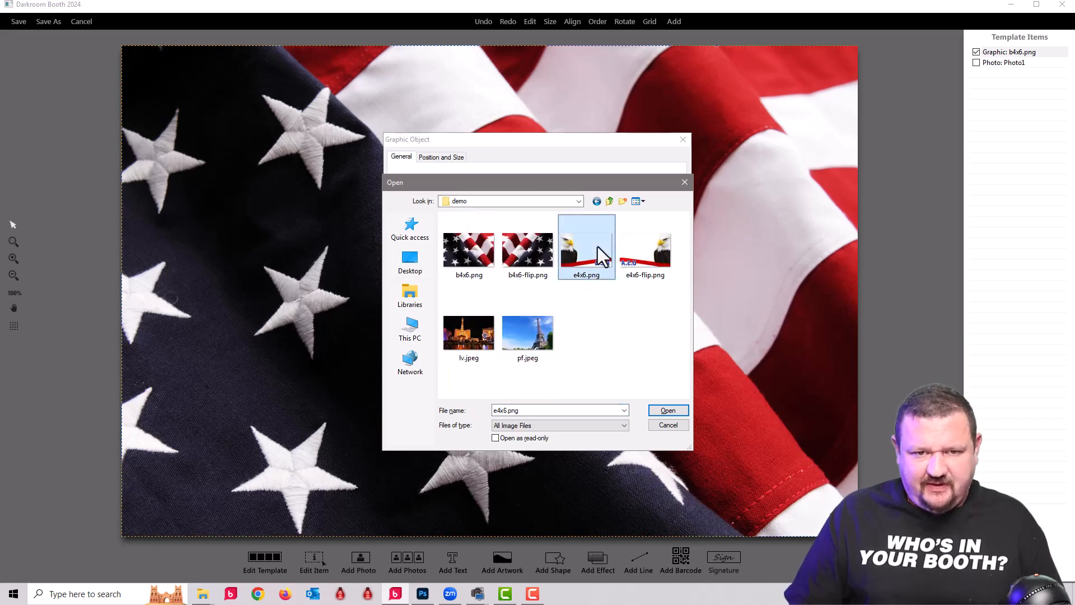
click(673, 408)
click(614, 440)
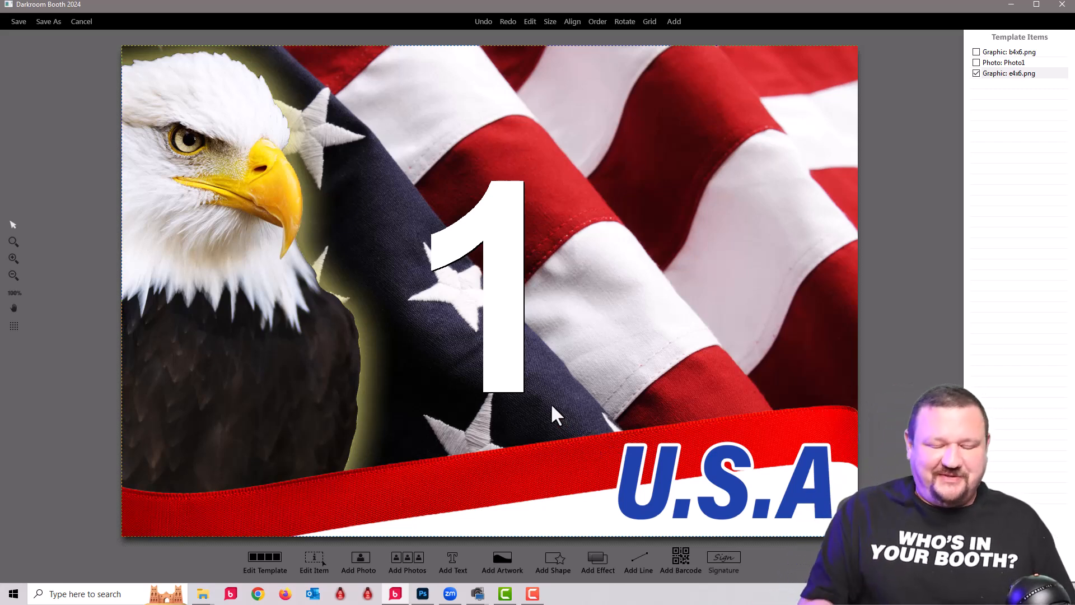
click(17, 20)
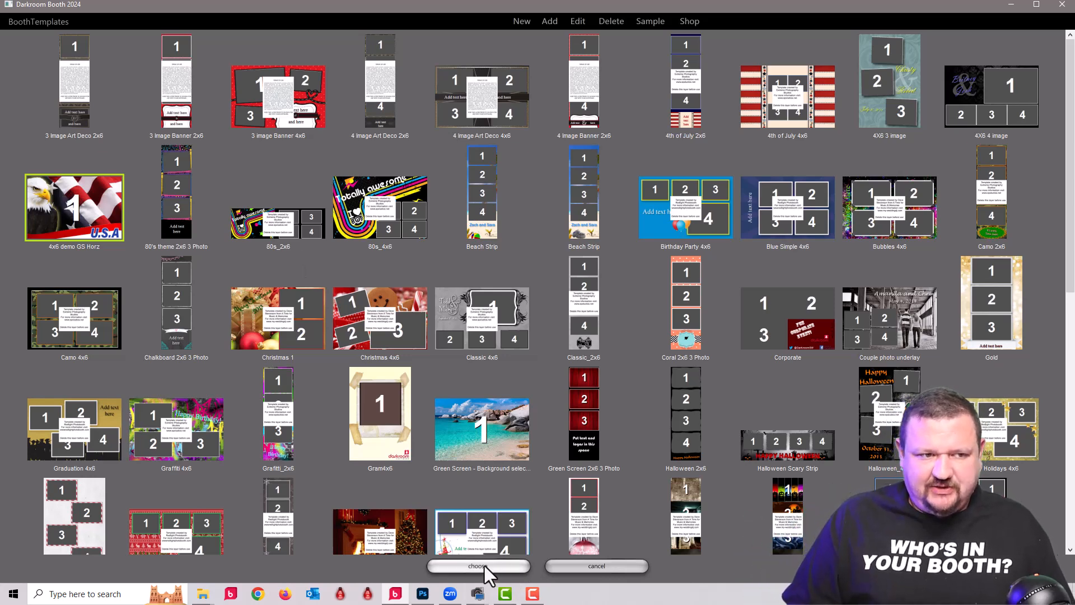
click(565, 563)
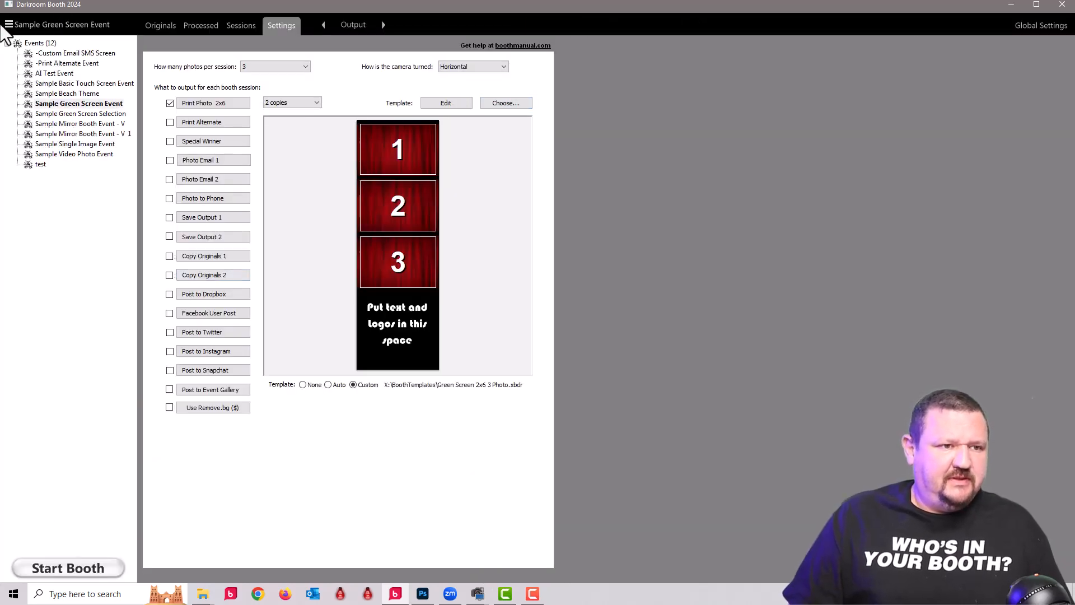
Step: Duplicate the Sample Green Screen Event and rename the copy with the host's first name followed by "4th july party"
click(54, 23)
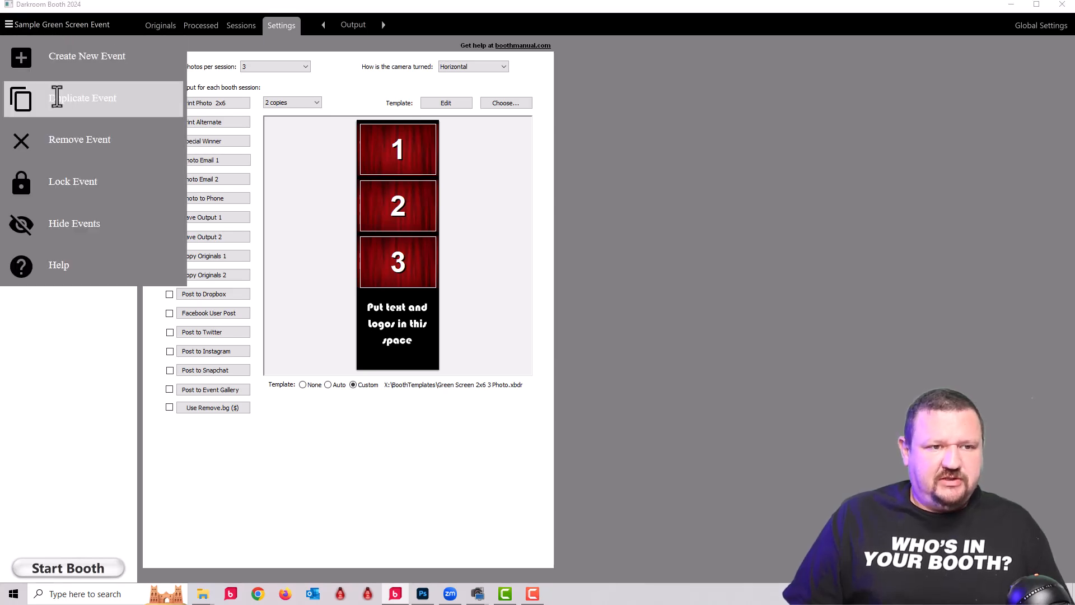
click(57, 96)
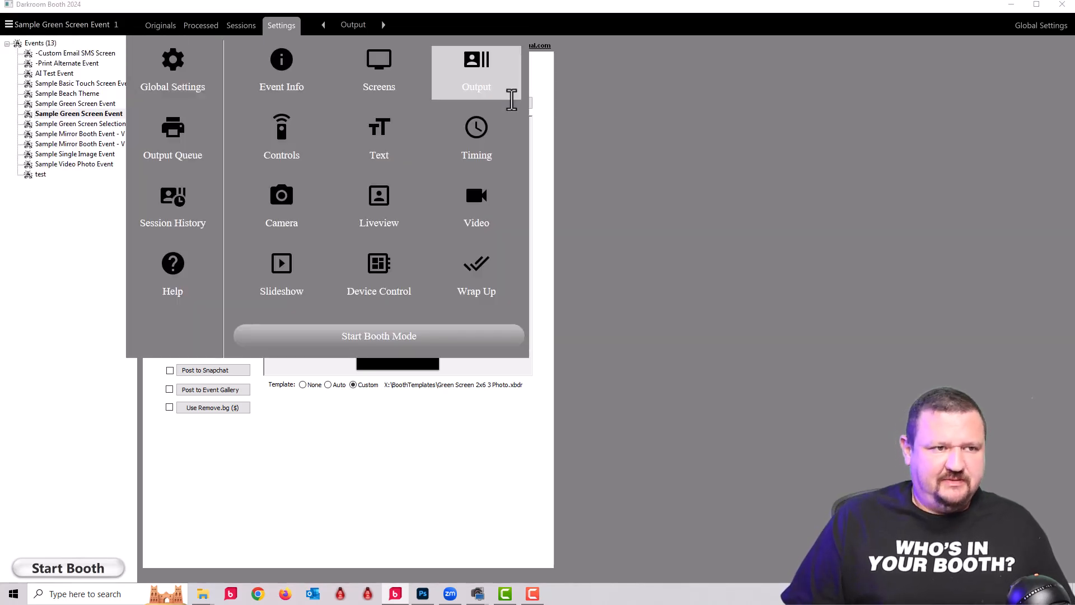
click(110, 116)
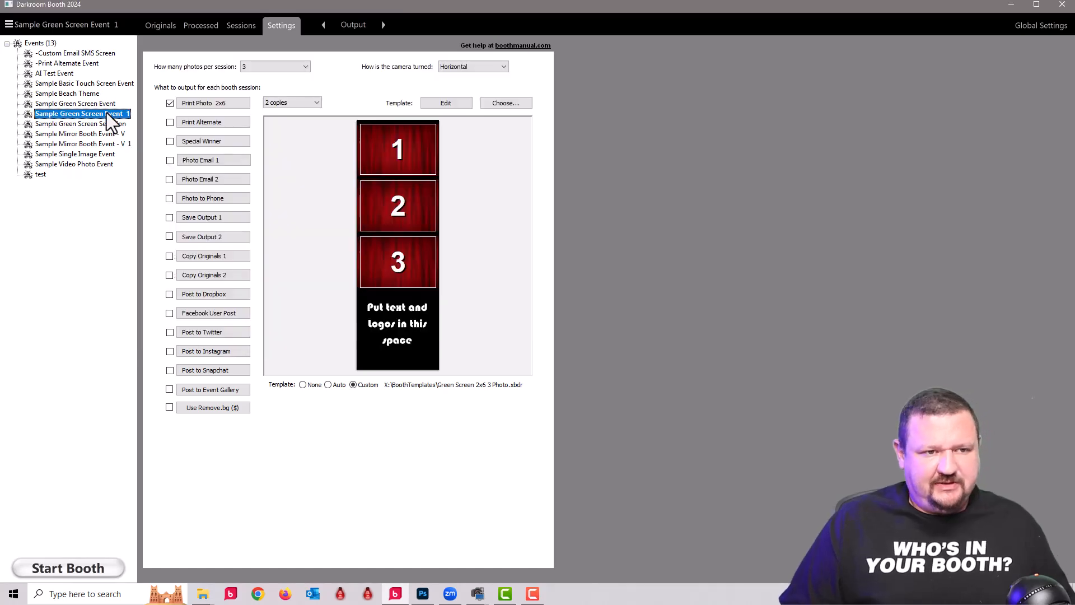
double_click(110, 117)
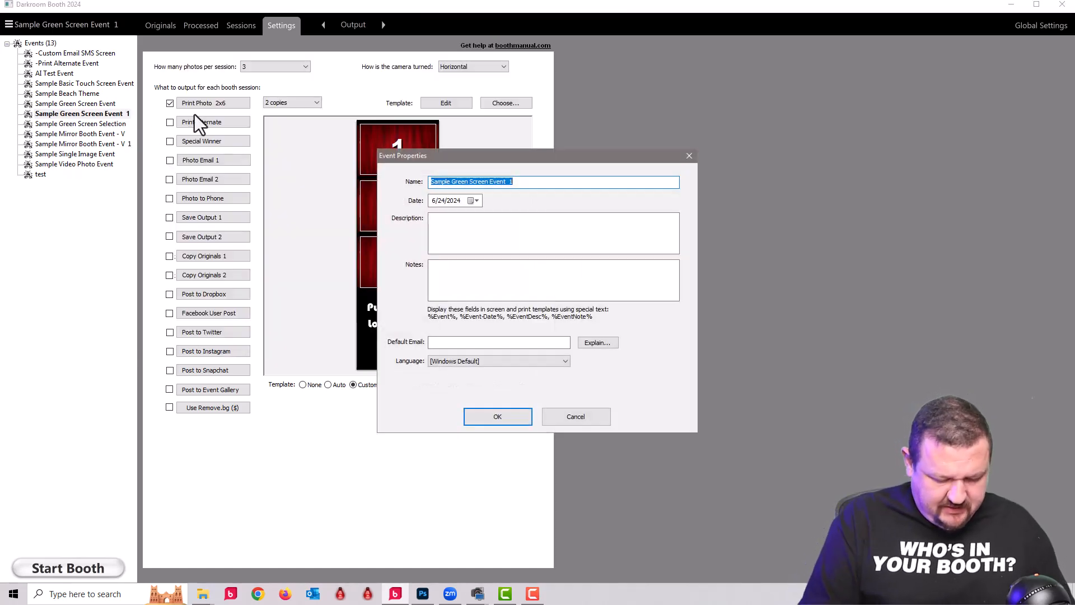
text(eugense)
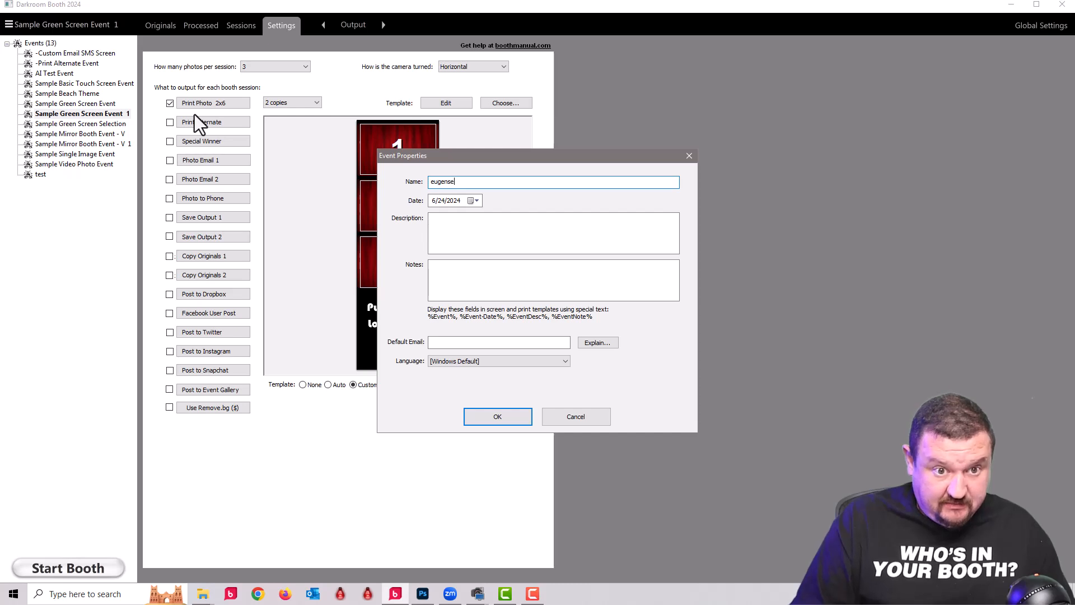
key(BackSpace)
text(s )
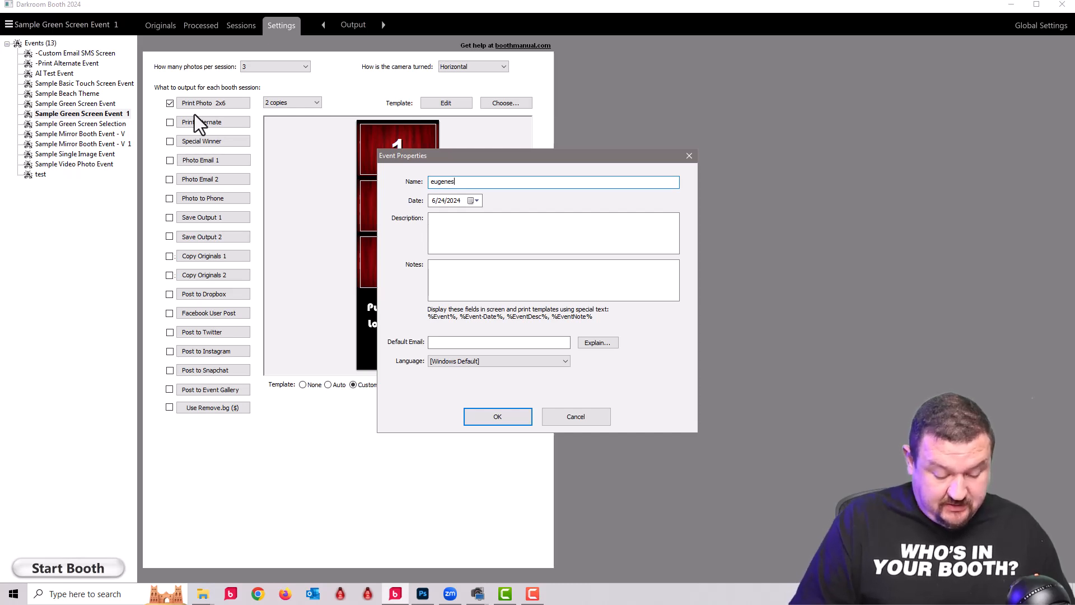
text(4th)
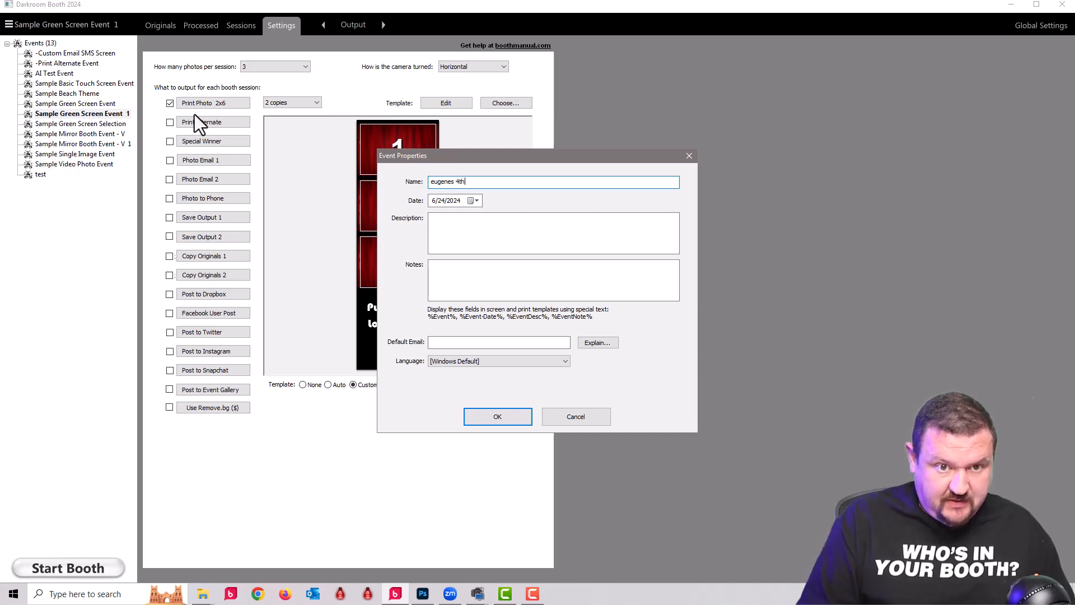
text( jul)
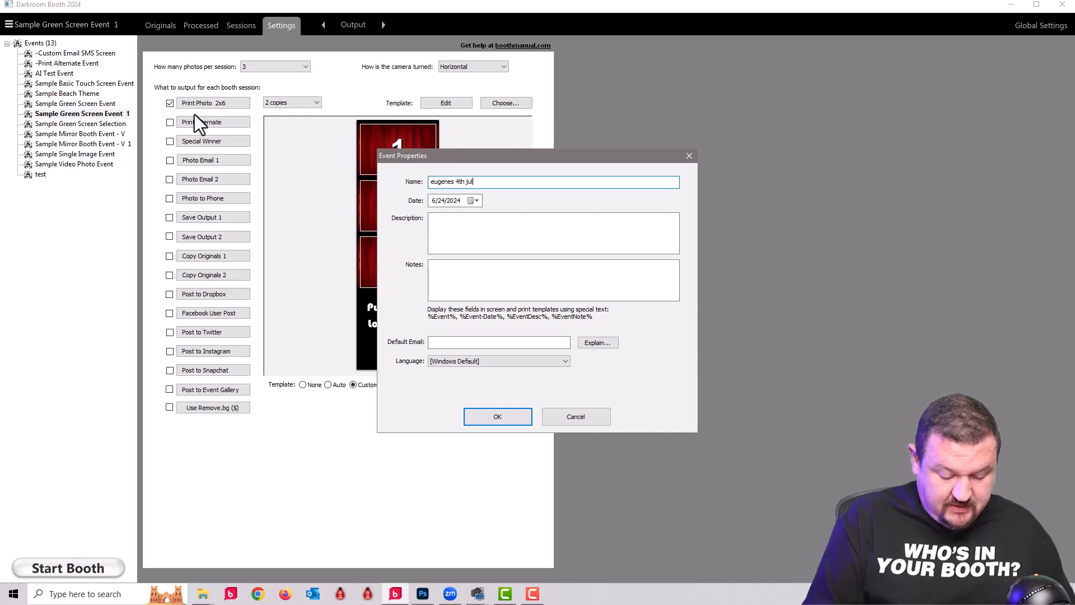
text(y party)
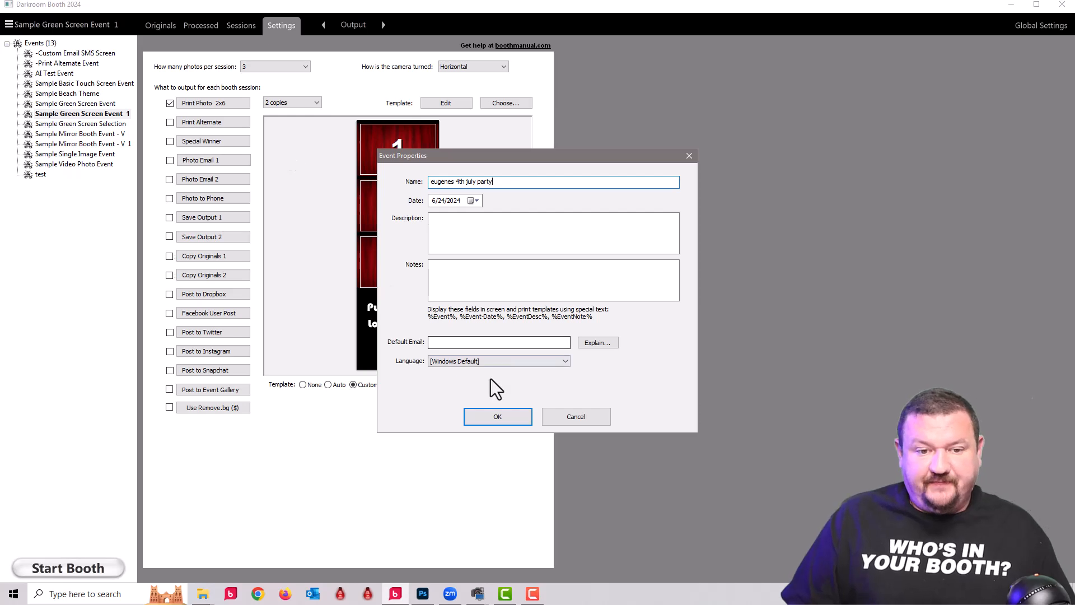
click(497, 423)
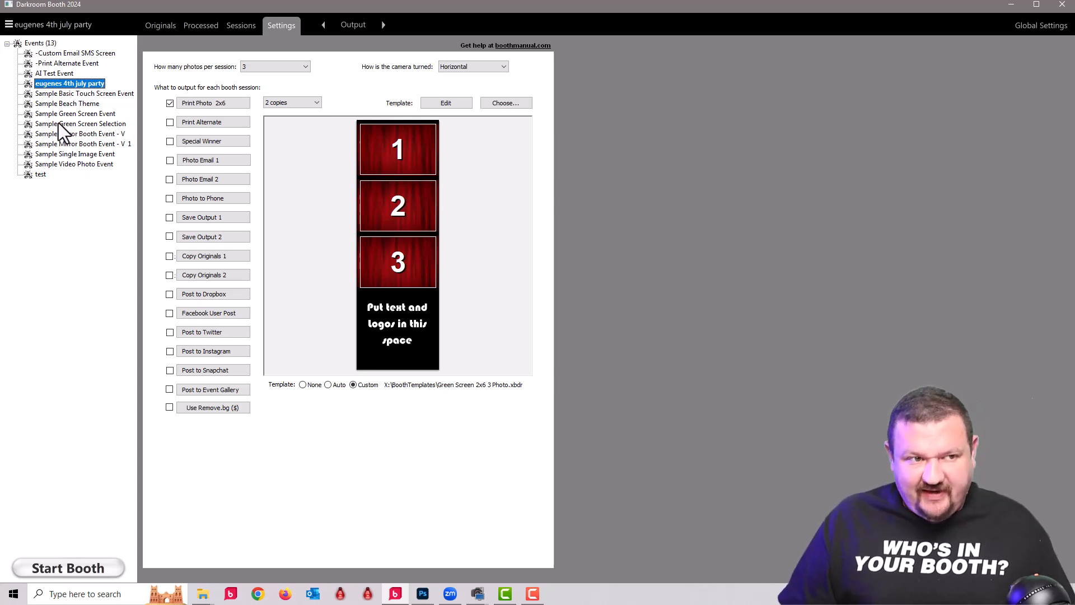
Step: Assign the 4x6 demo GS Horz template to the new event's print output and make the photos per session match the template
click(518, 103)
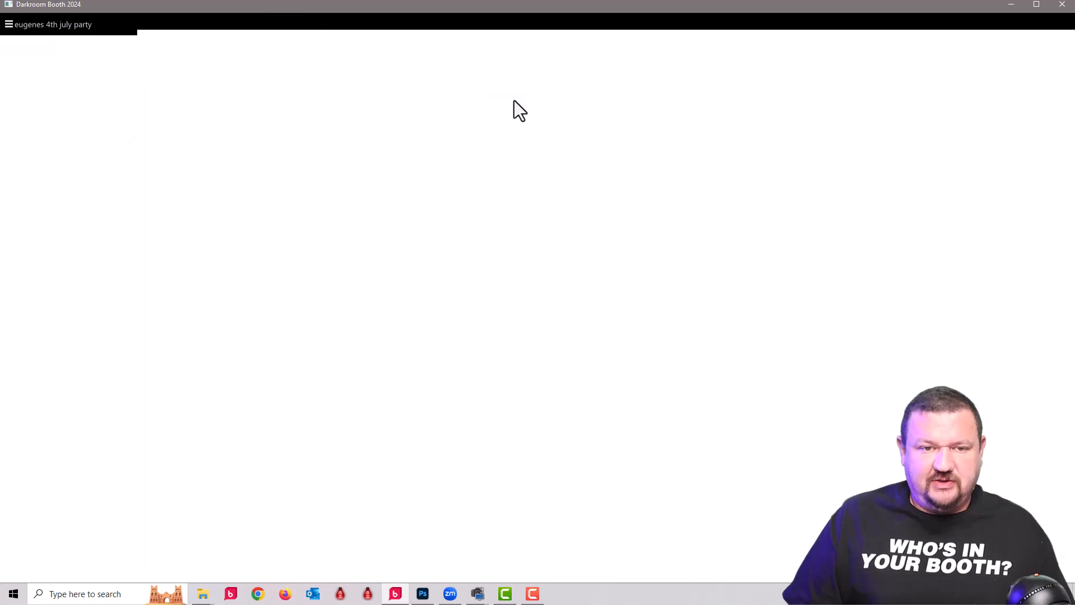
click(55, 231)
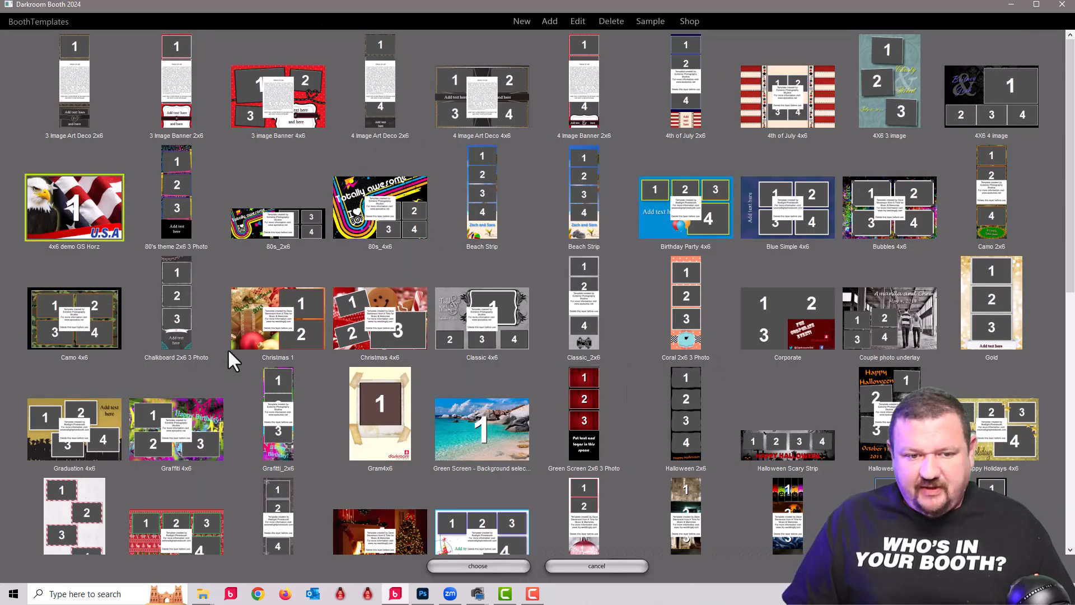
click(495, 566)
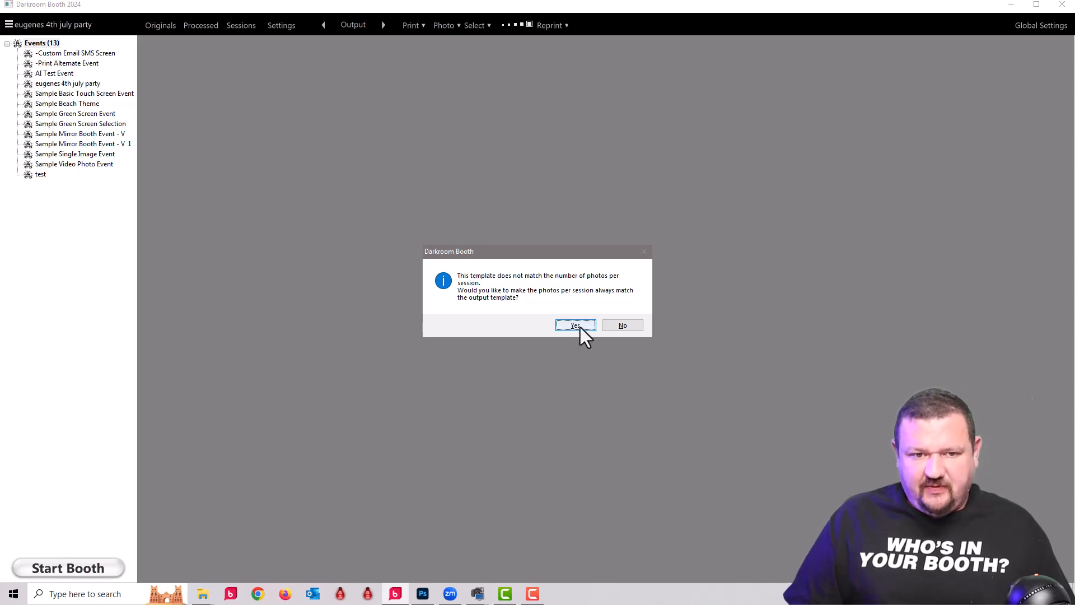
click(576, 325)
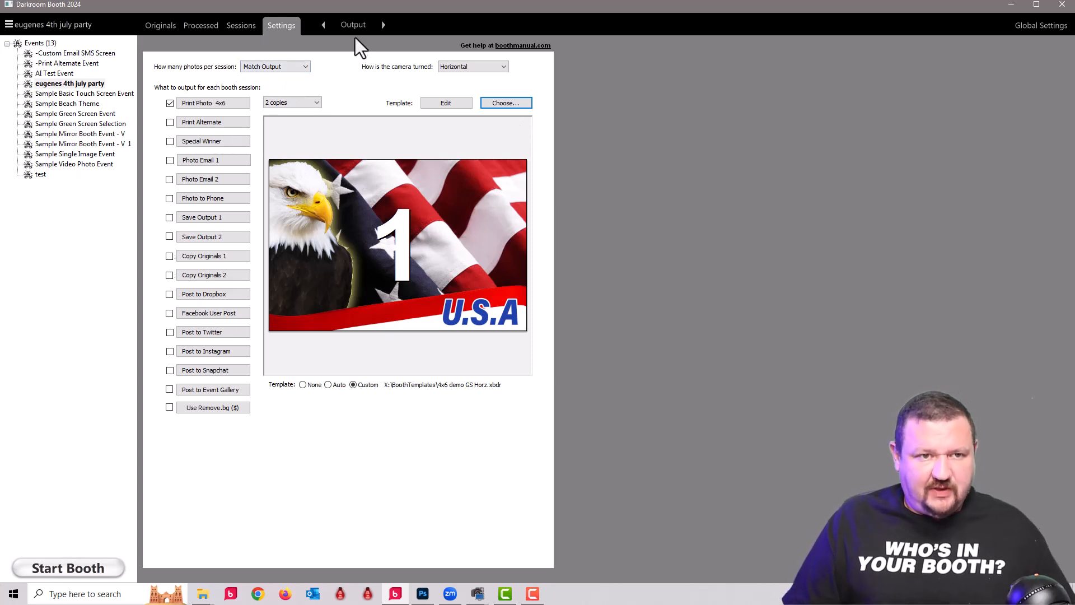
Step: From the event's screen settings, create a horizontal 1920 x 1080 booth screen template named 4x6 demo GS Screen Template
click(359, 23)
click(385, 87)
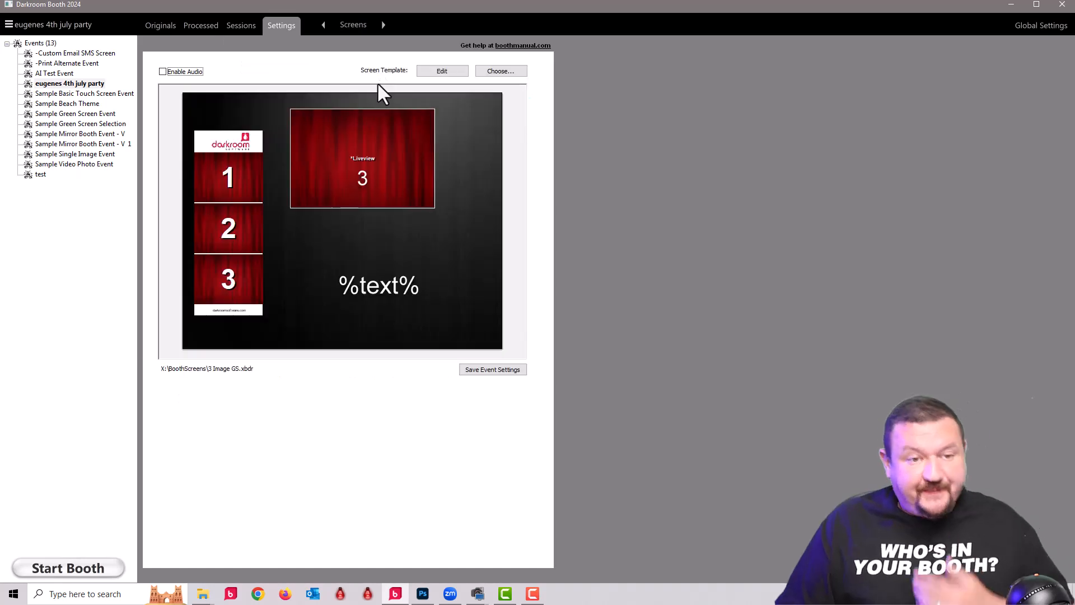
click(500, 76)
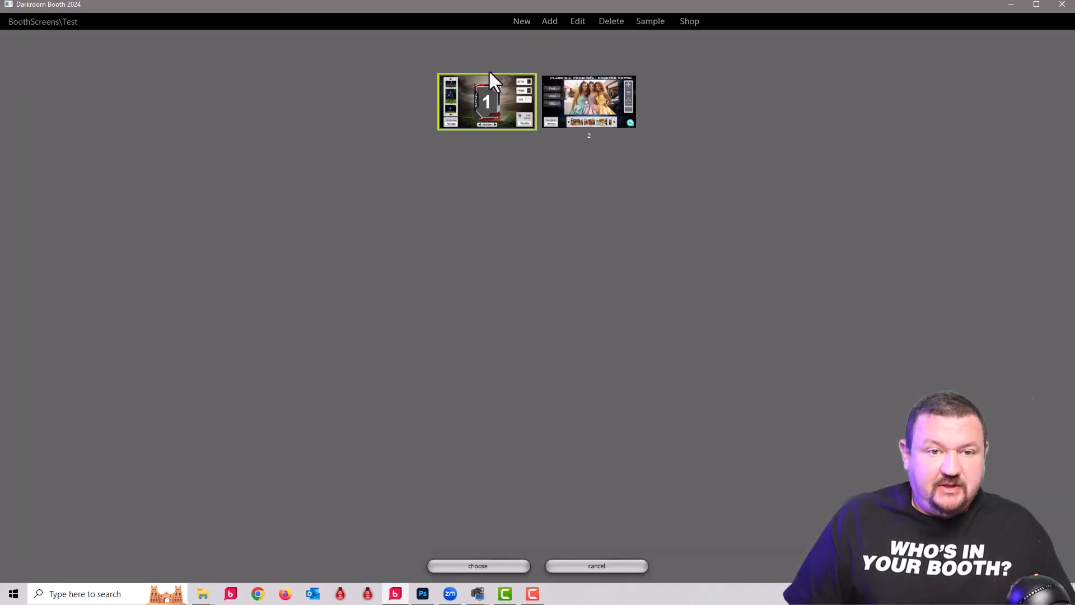
click(523, 21)
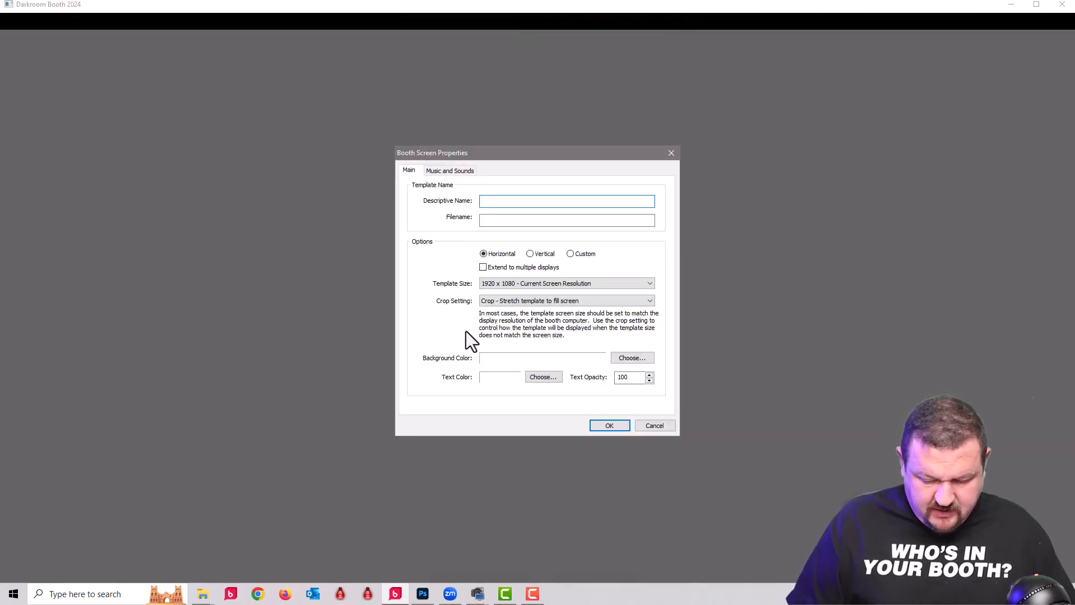
text(4x6 )
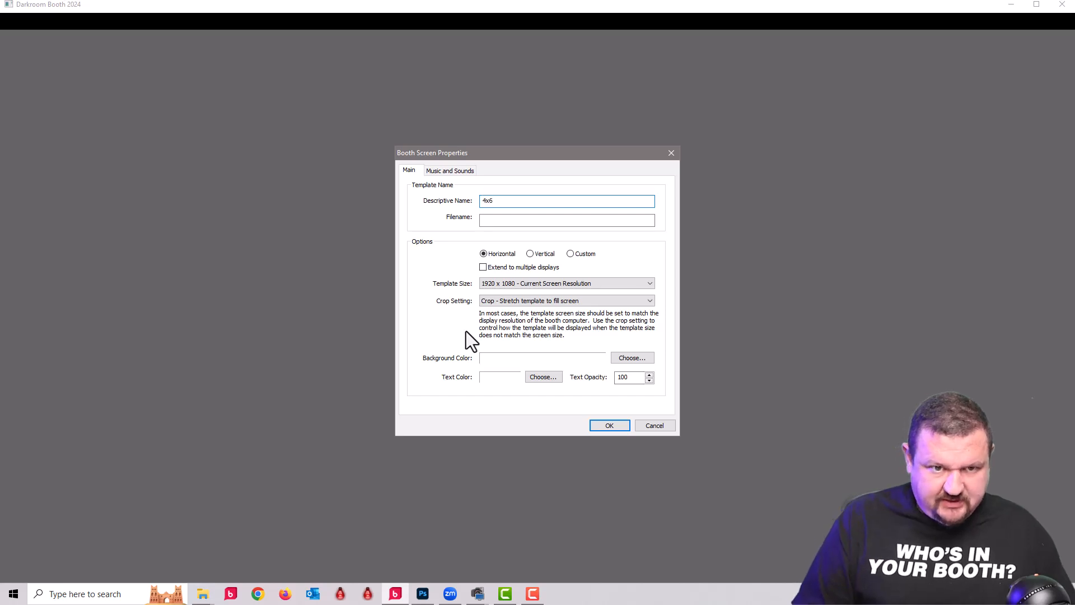
text(demo)
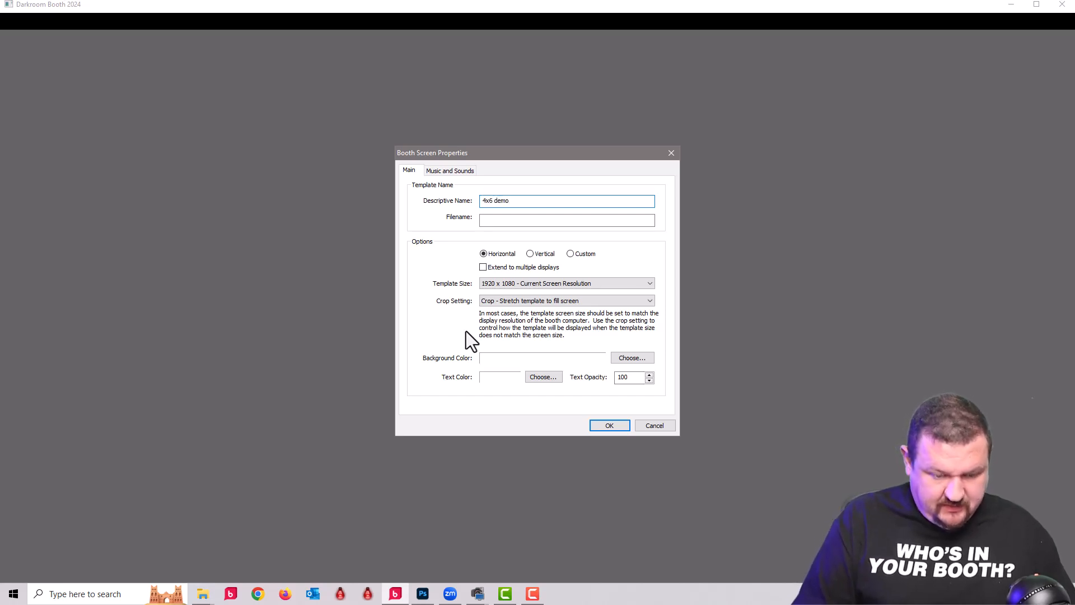
text( GS )
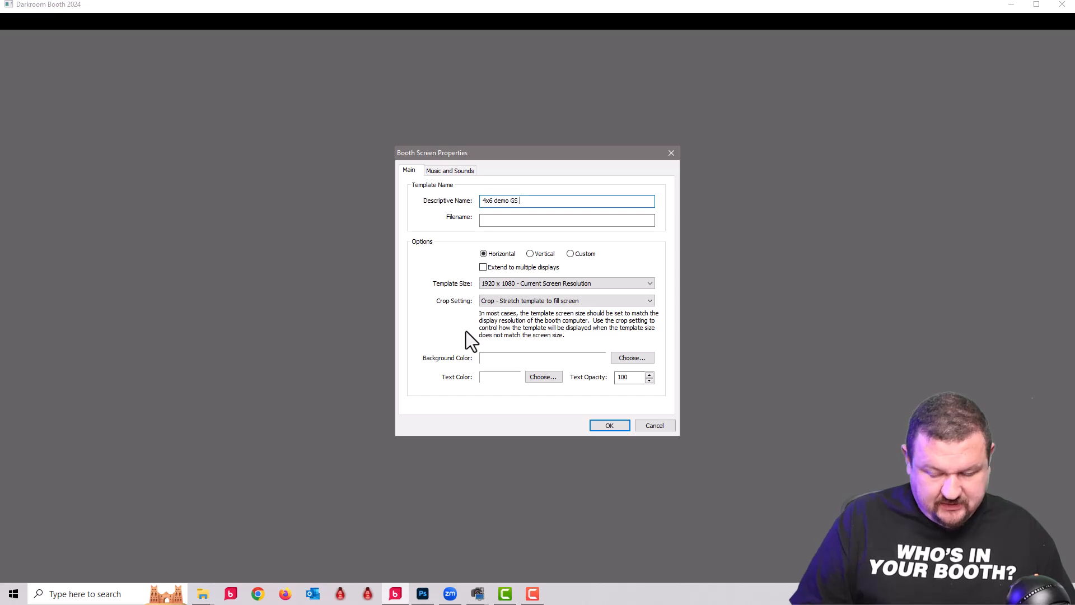
text(Template )
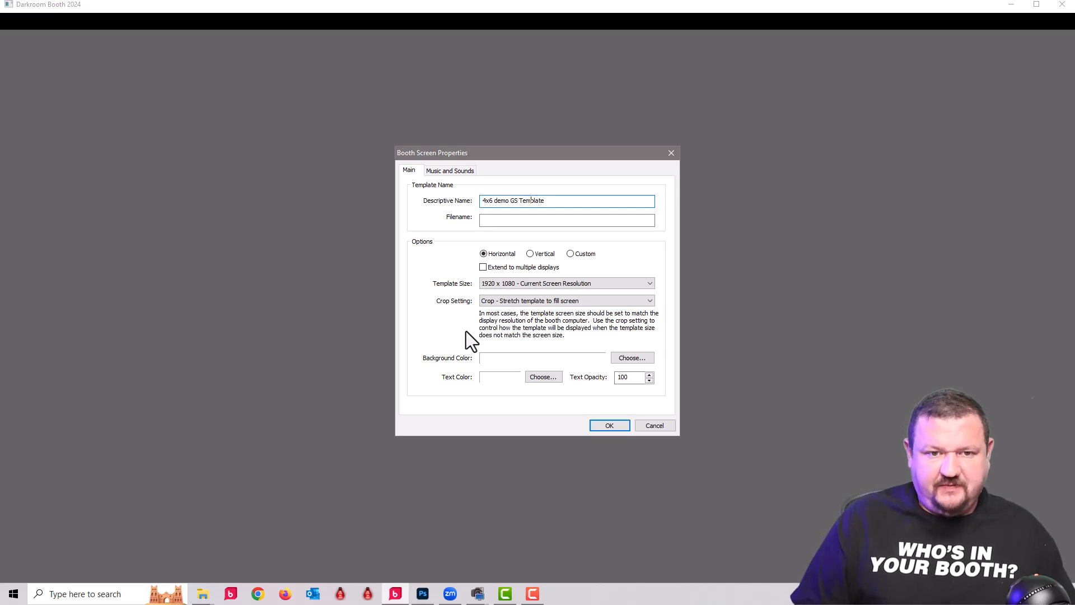
text(Screen)
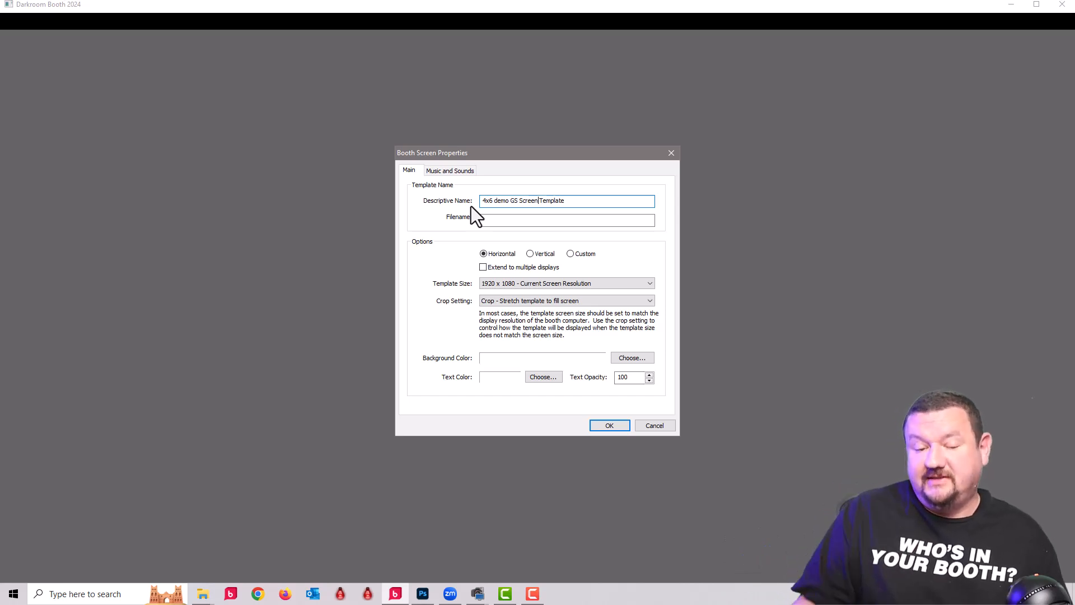
click(609, 425)
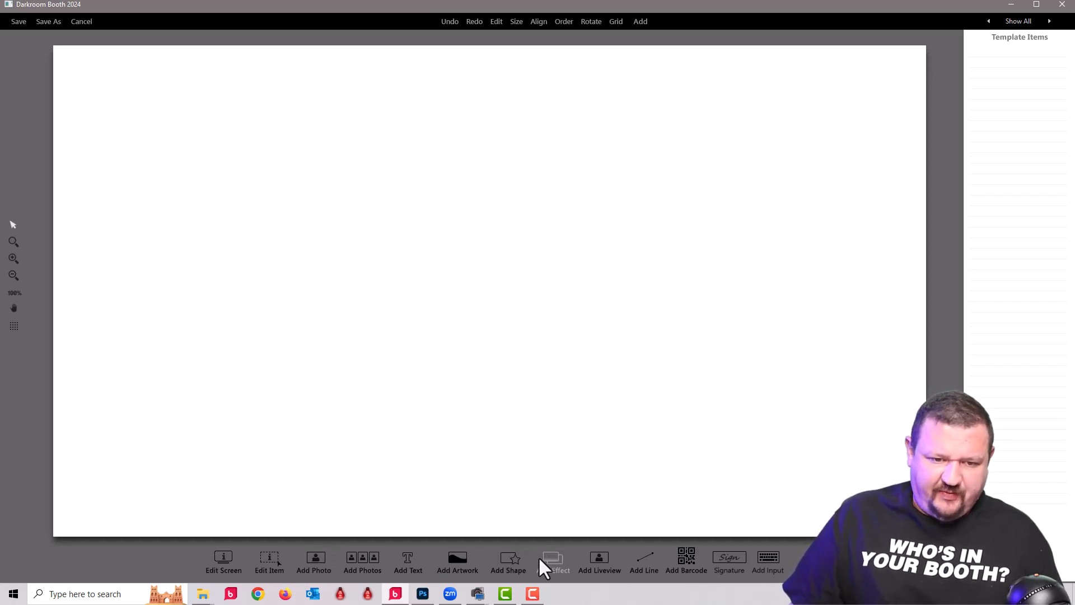
Step: Add Background_Metal_Horz_02.jpg from the Media Library's Backgrounds folder as the screen's full-size background graphic
click(451, 558)
click(625, 181)
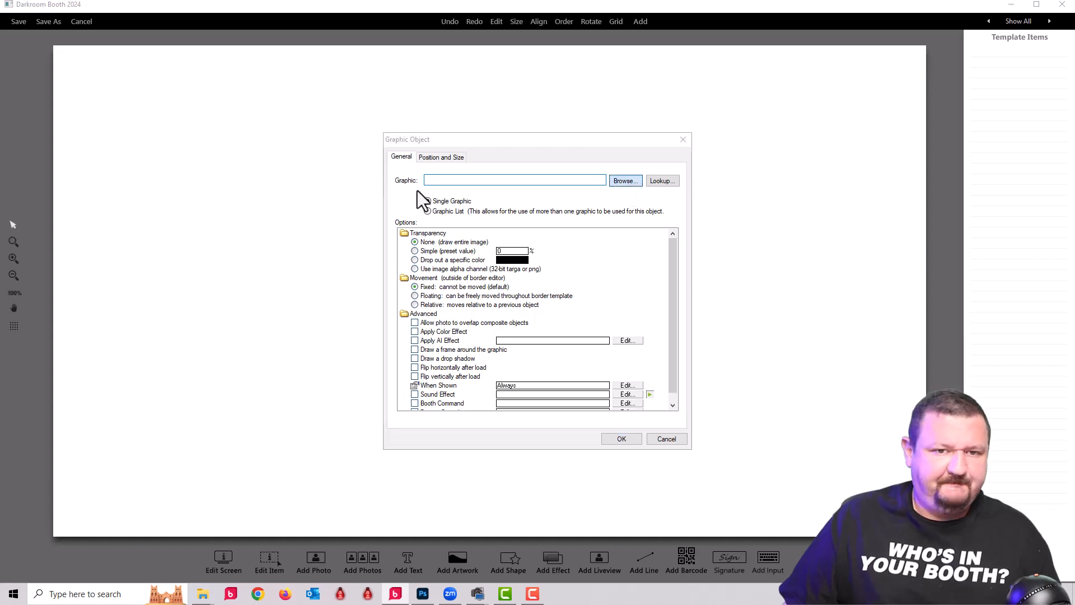
click(414, 273)
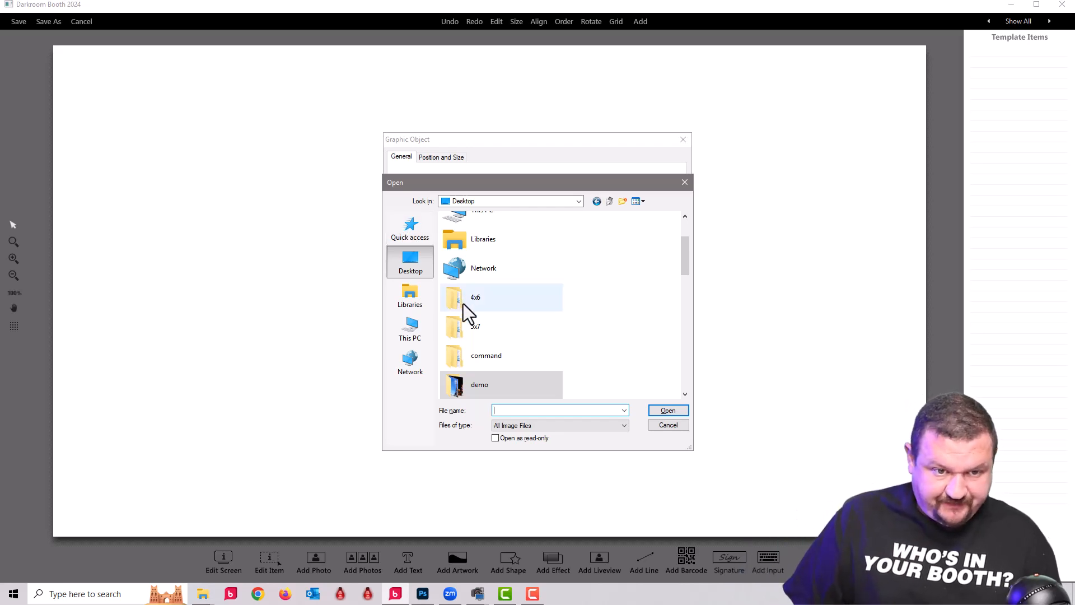
click(413, 302)
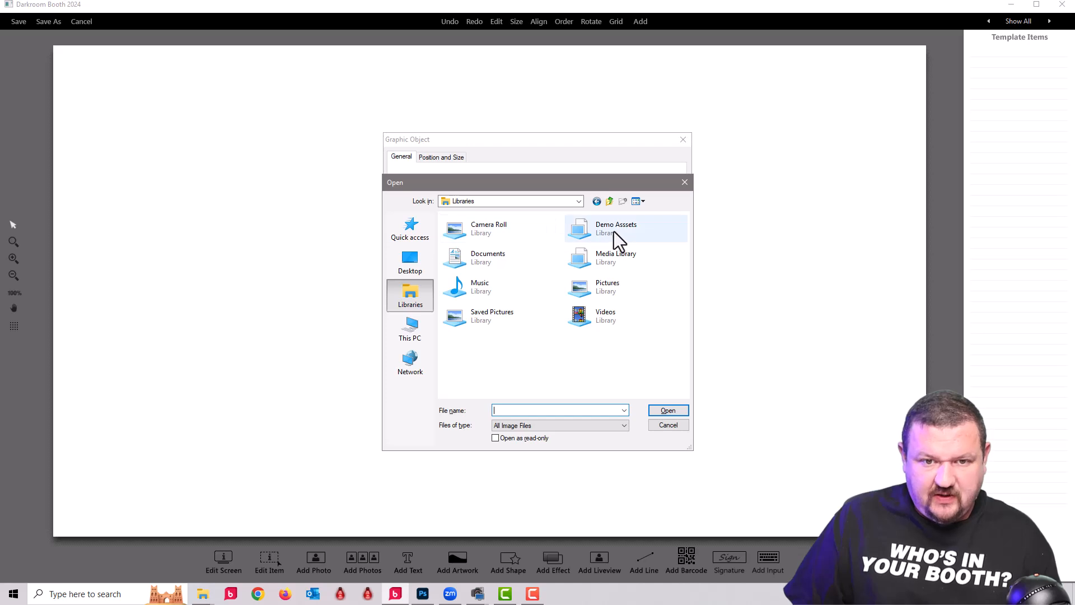
double_click(613, 255)
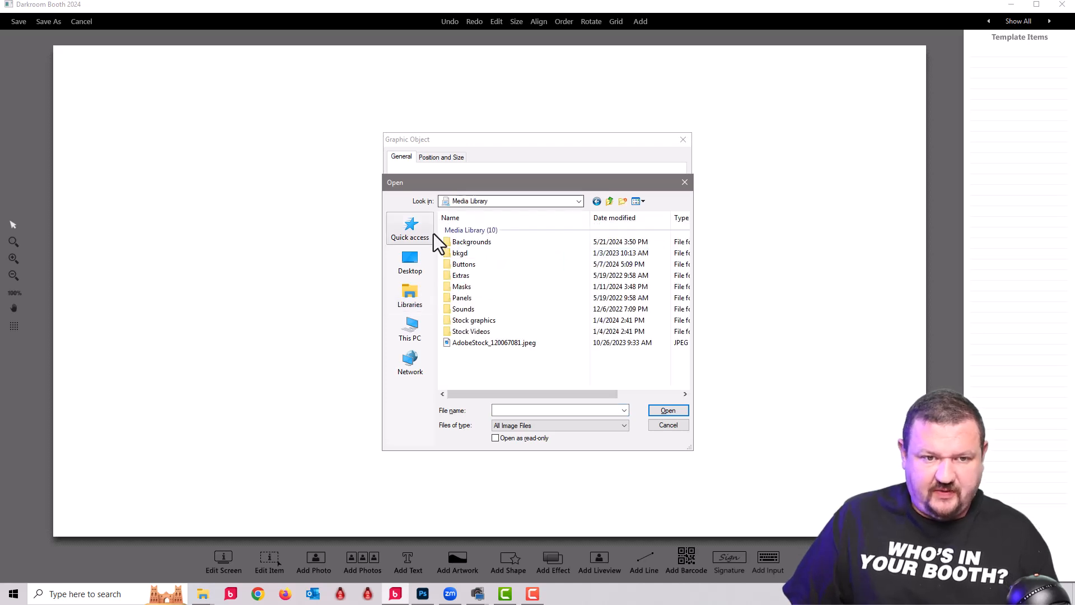
double_click(462, 241)
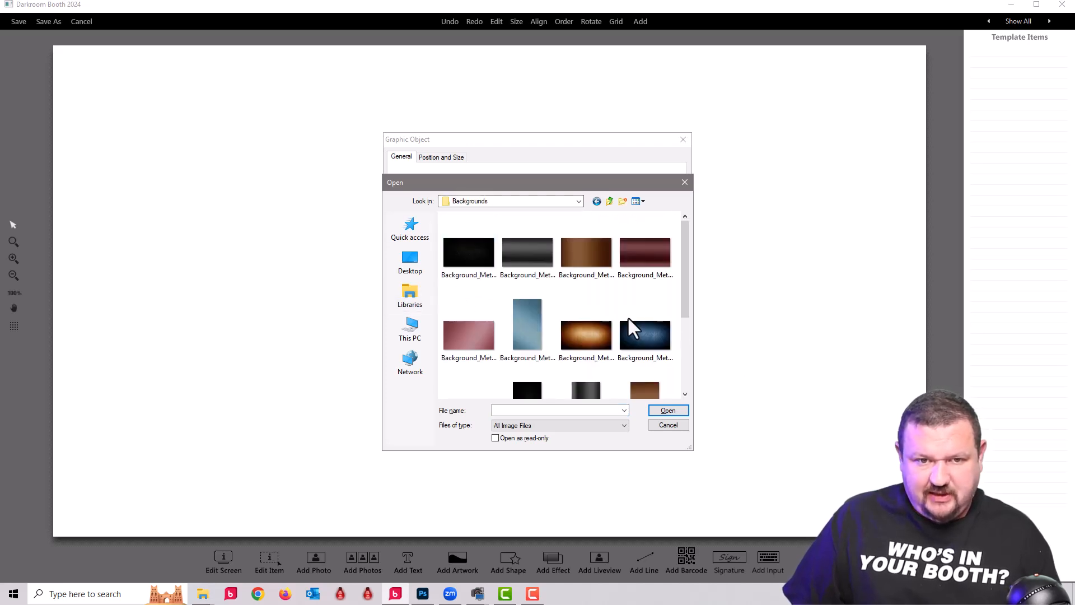
click(524, 264)
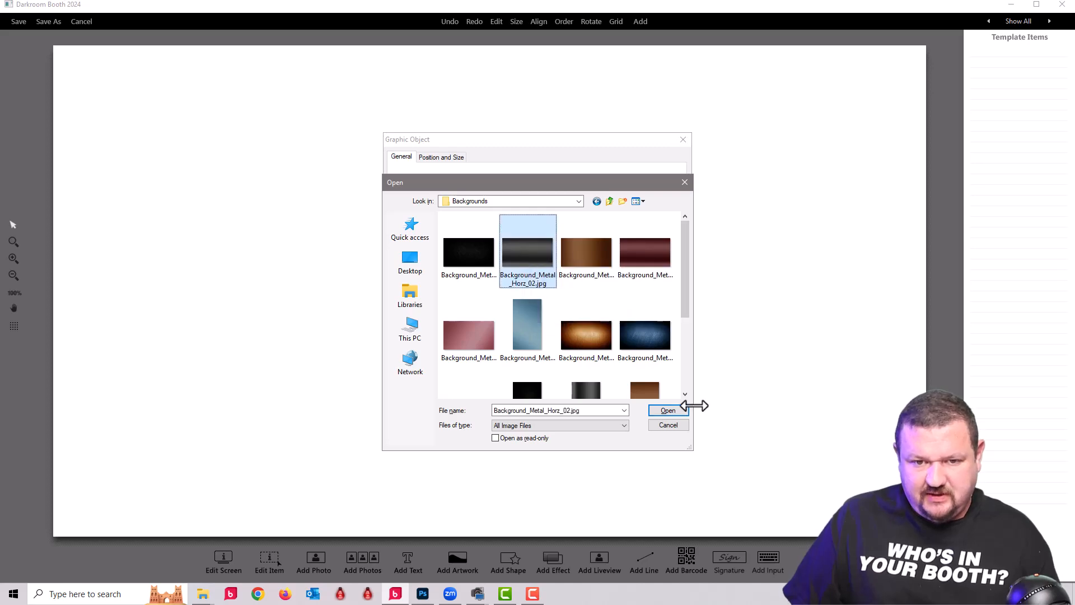
click(672, 412)
click(620, 439)
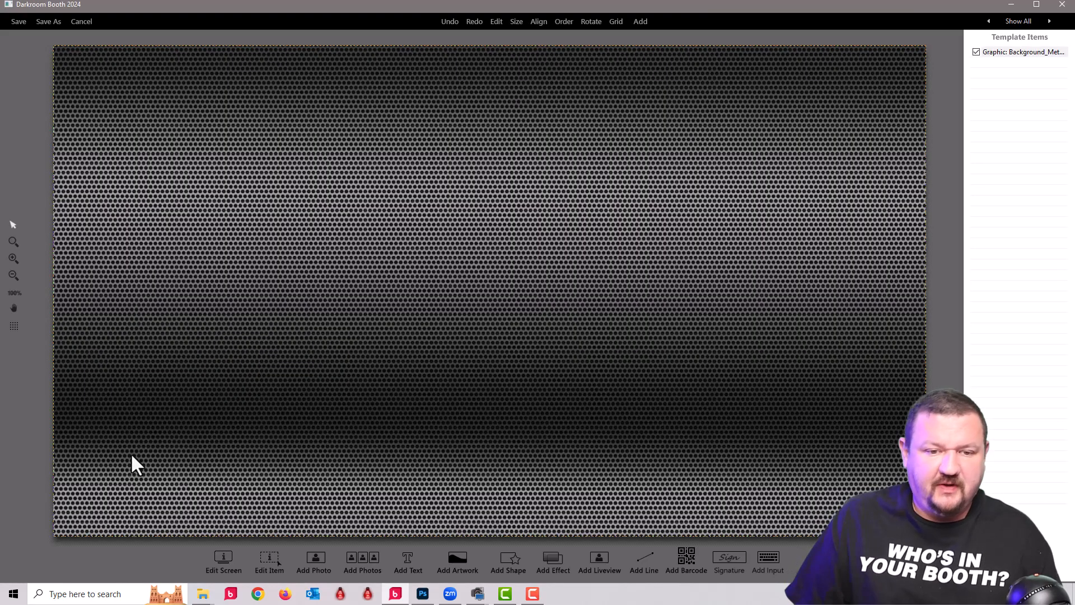
Step: Add b4x6-flip.png from the Desktop's demo folder, shrink it to about half the screen's width and place it slightly above centre
click(462, 563)
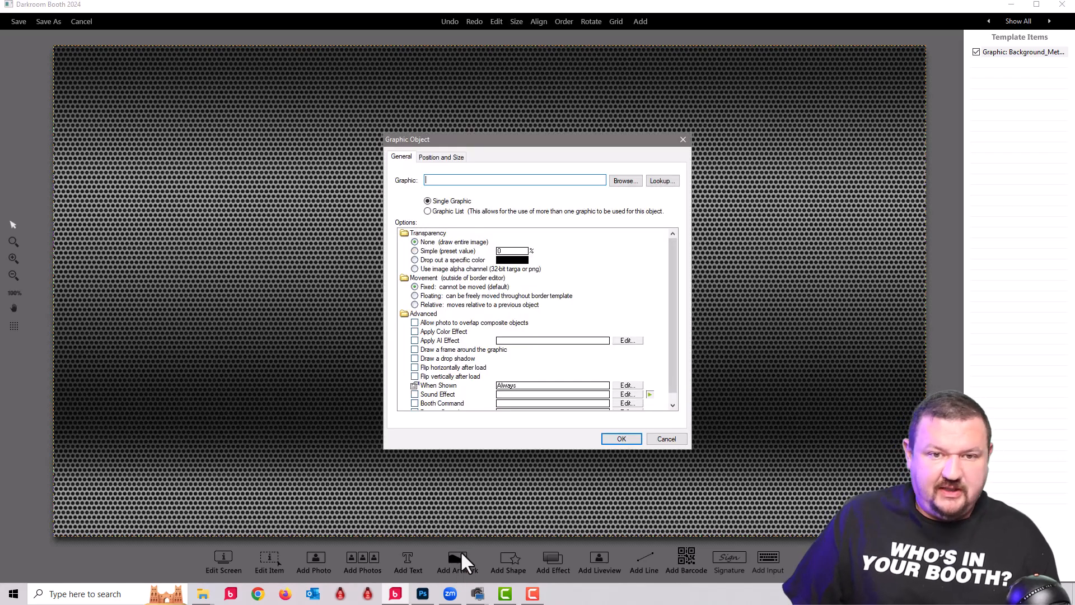
click(625, 182)
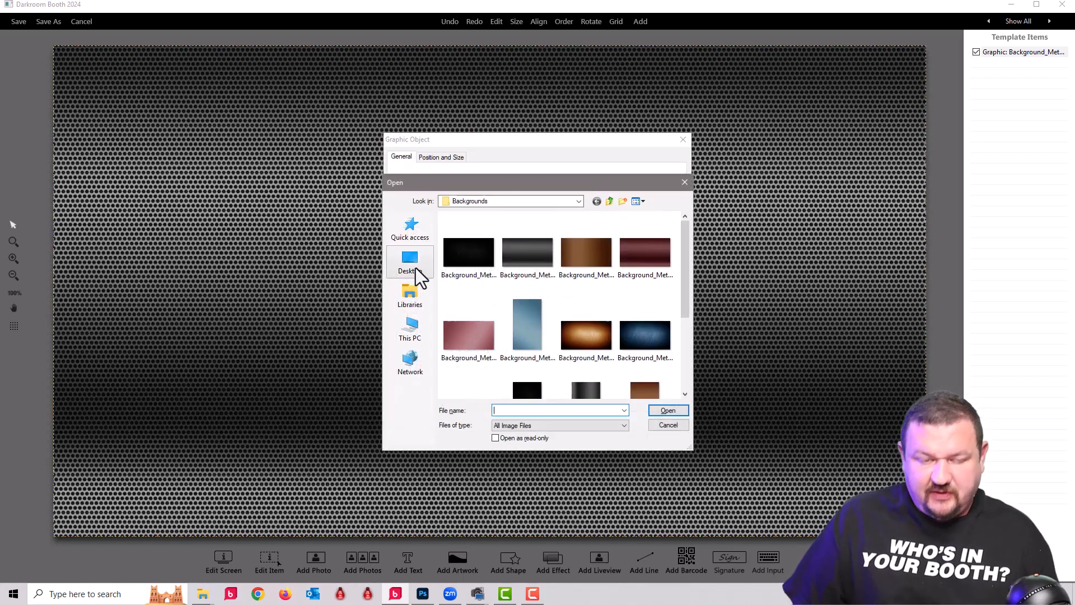
click(417, 275)
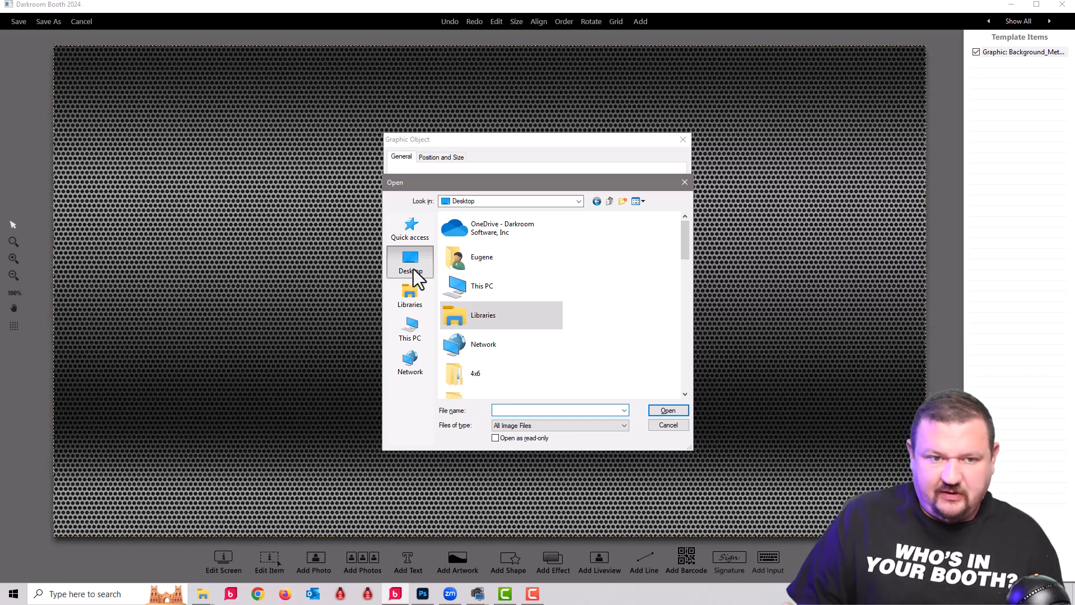
click(403, 286)
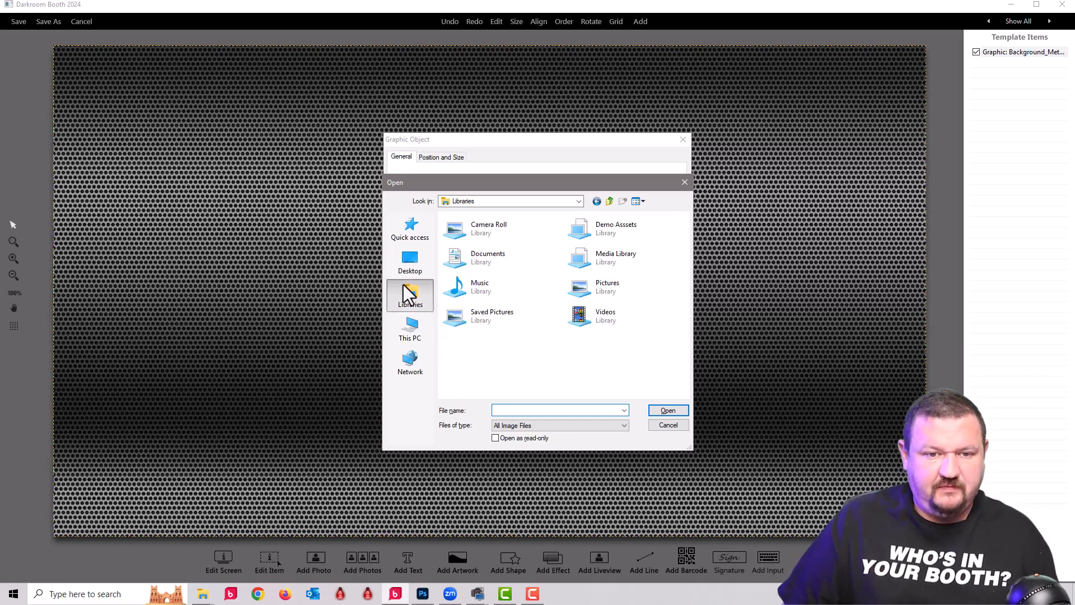
click(411, 263)
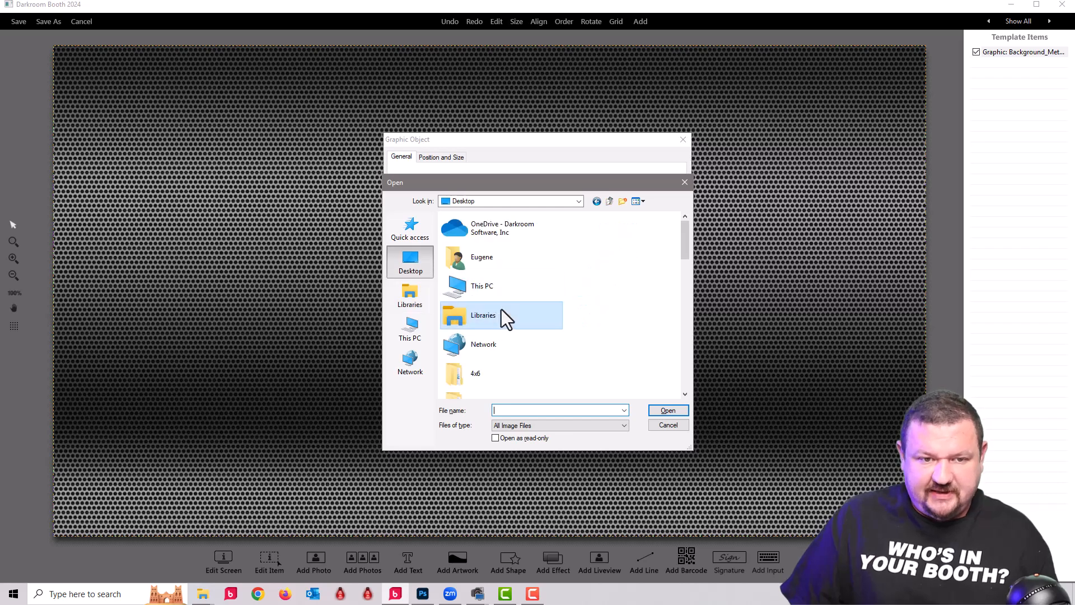
scroll(471, 373, down, 3)
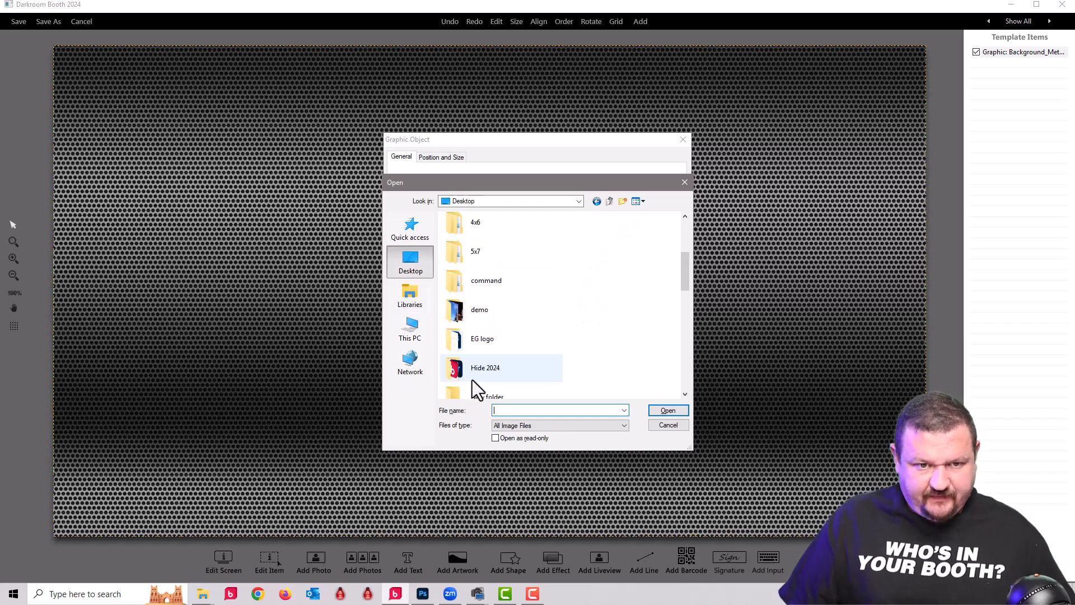
double_click(472, 311)
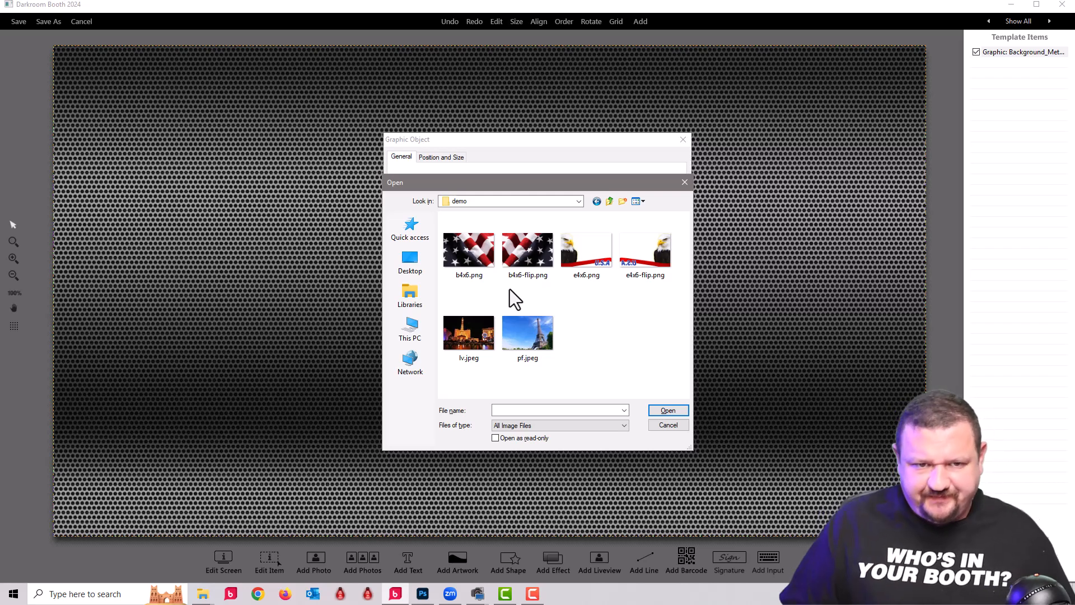
click(532, 254)
click(462, 258)
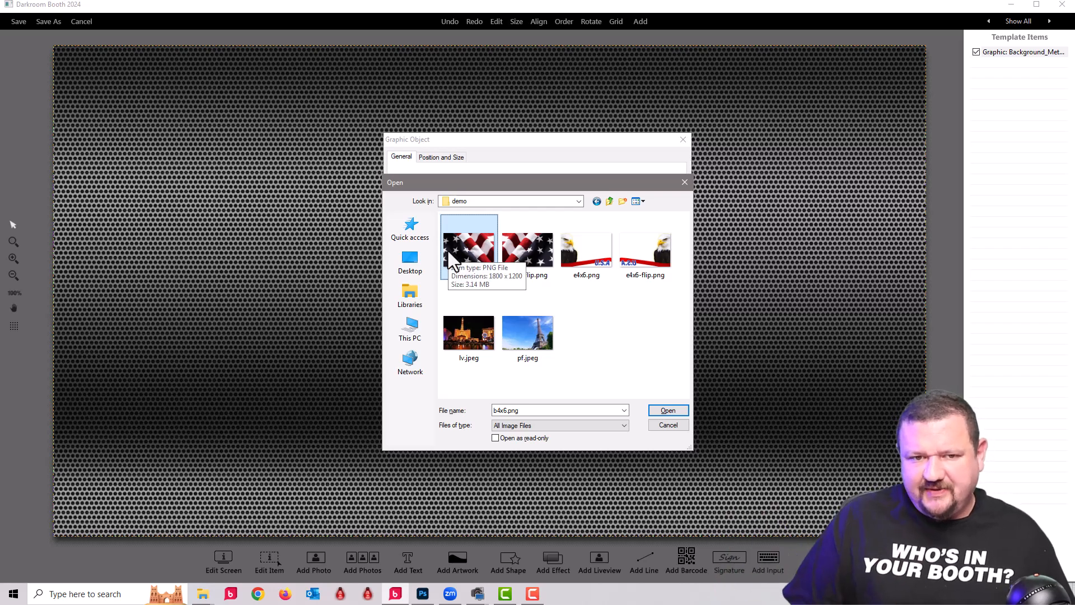
click(515, 247)
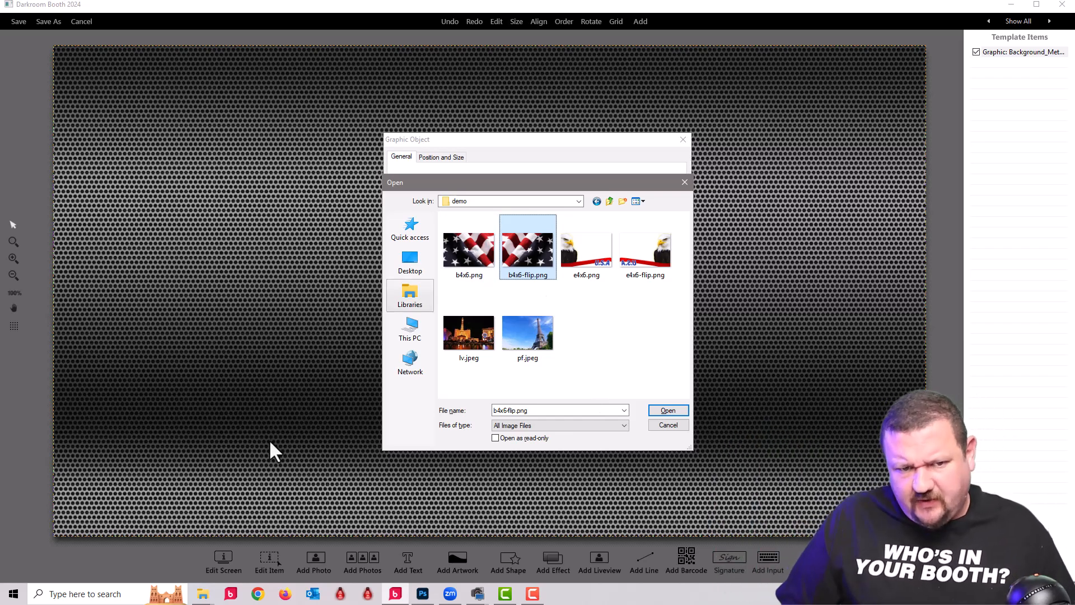
click(670, 411)
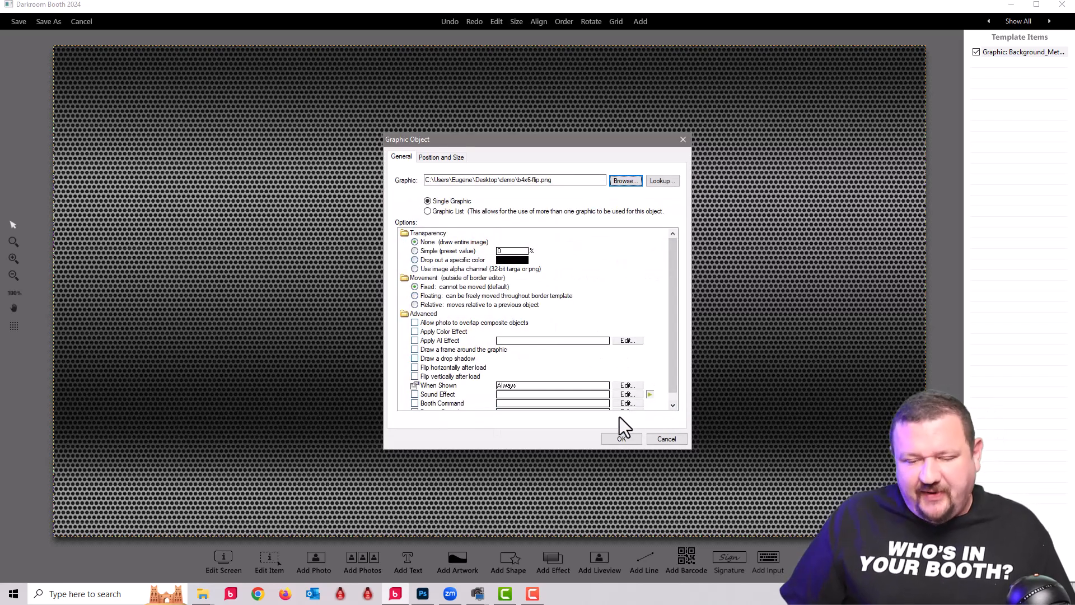
click(619, 438)
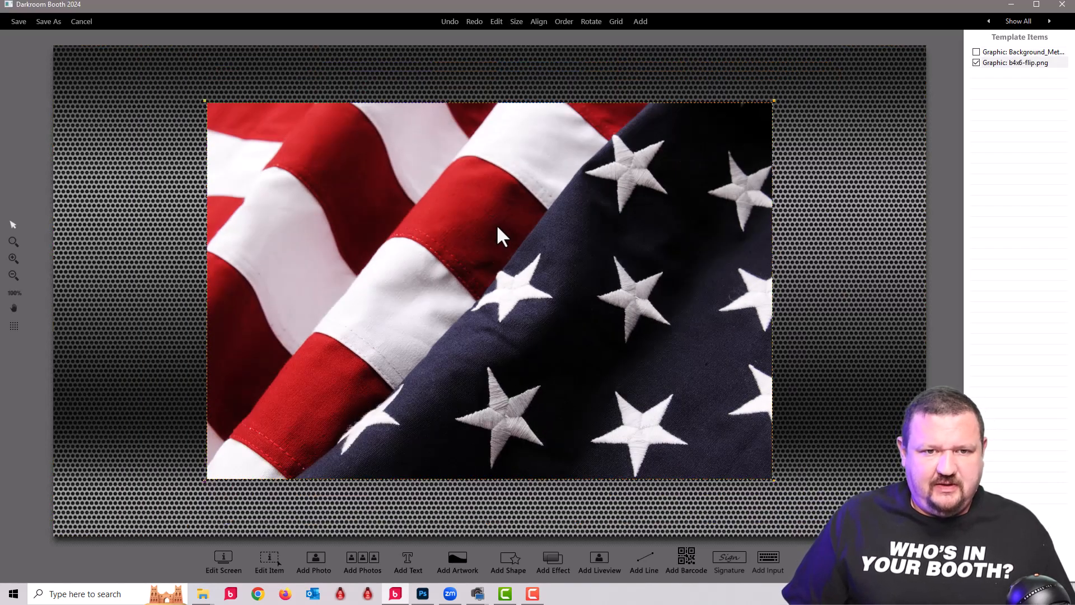
drag(489, 291, 495, 251)
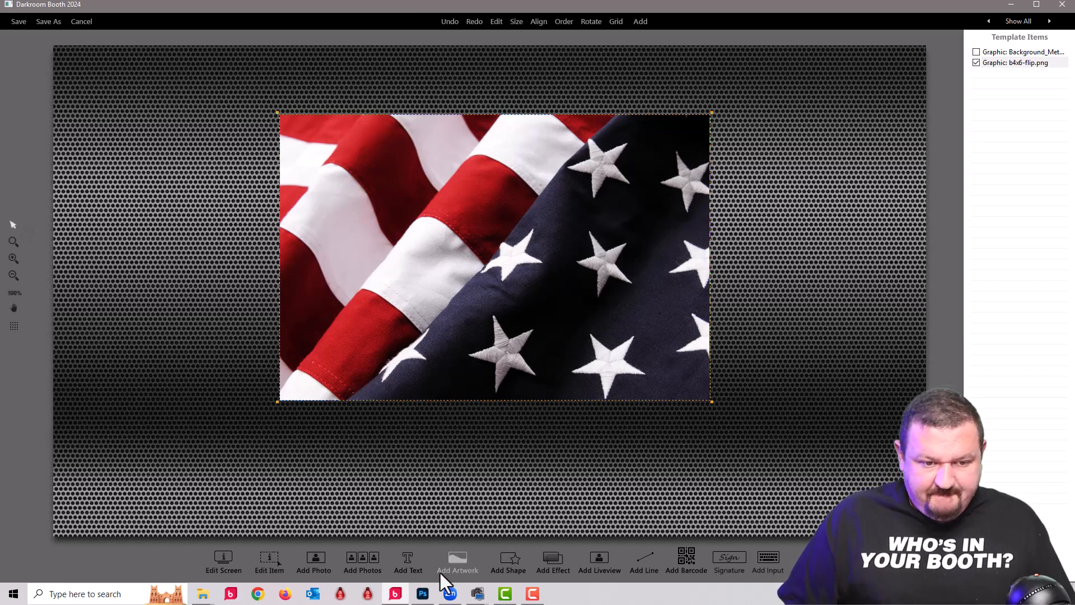
Step: Add Photo 1 with Chroma-key transparency, scale it down and place it roughly over the flag graphic
click(308, 556)
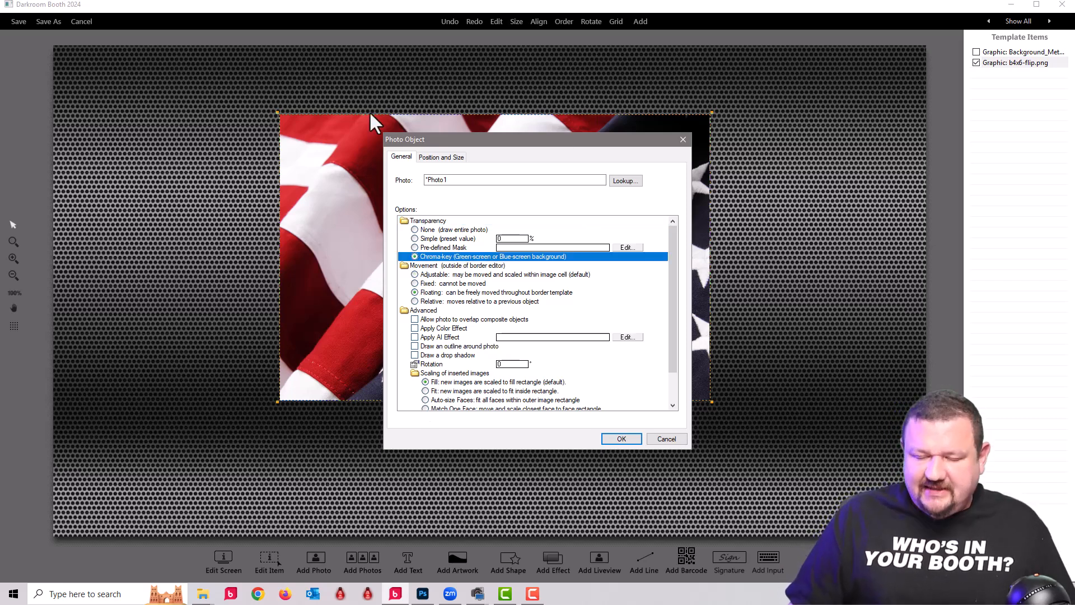
click(626, 439)
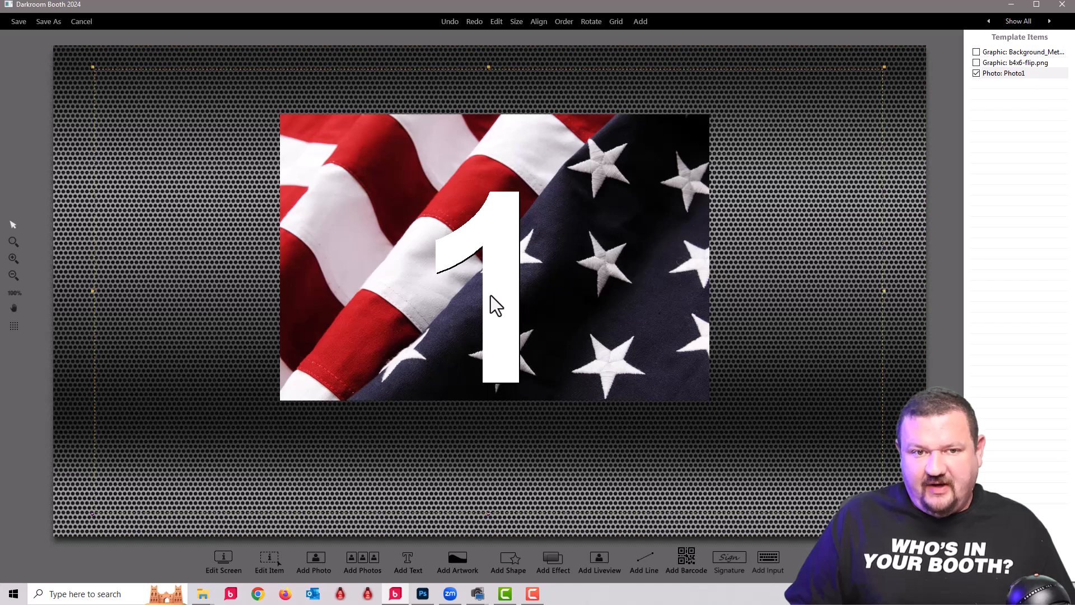
drag(499, 286, 509, 248)
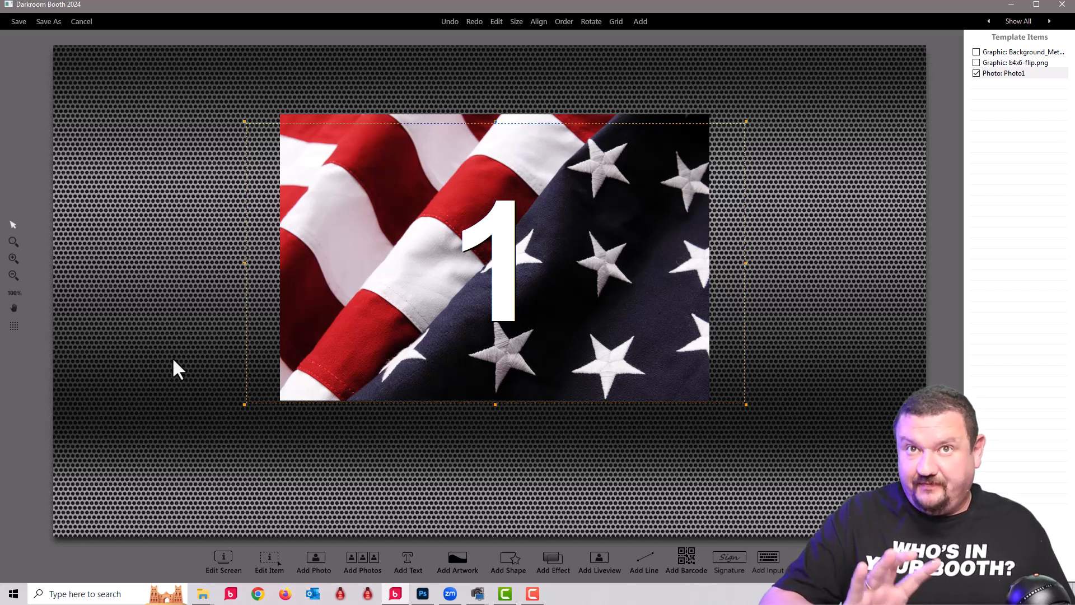
Step: Select the flag graphic together with Photo 1 and give both the same position and size
click(1007, 65)
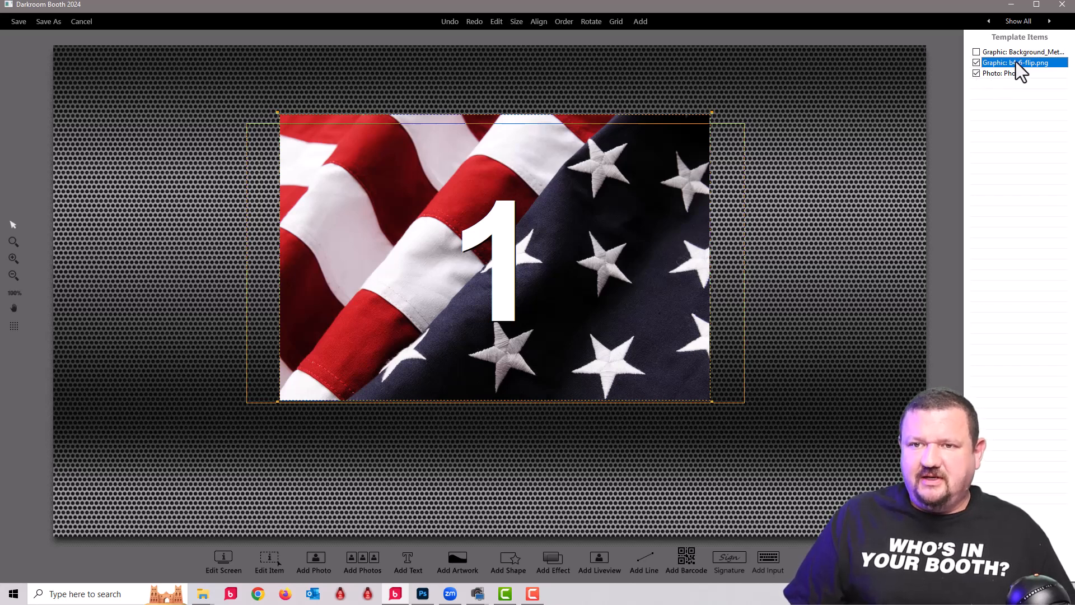
right_click(1053, 64)
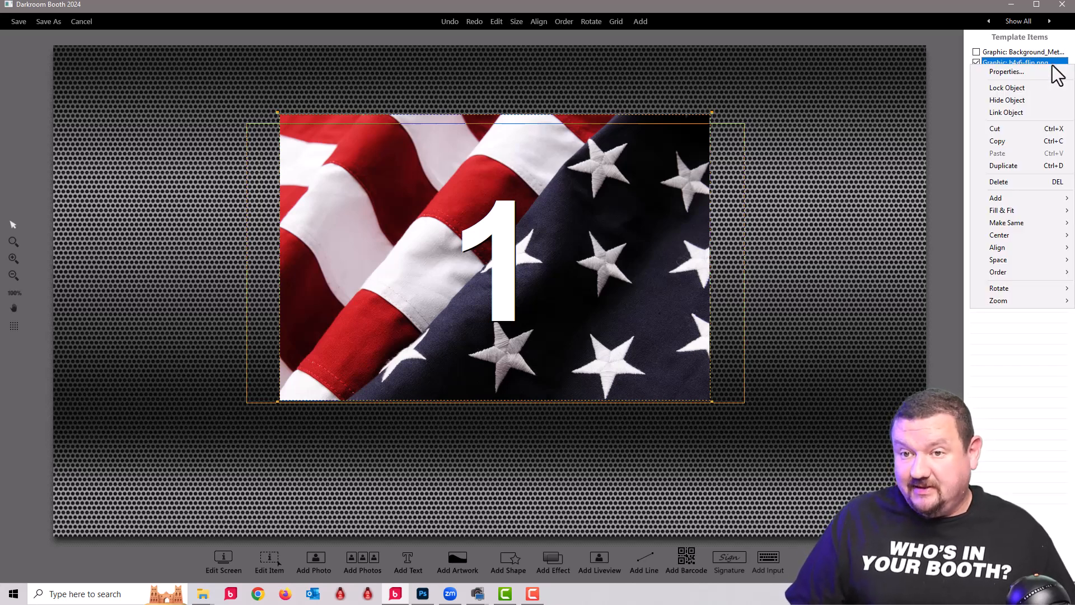
mouse_move(1003, 222)
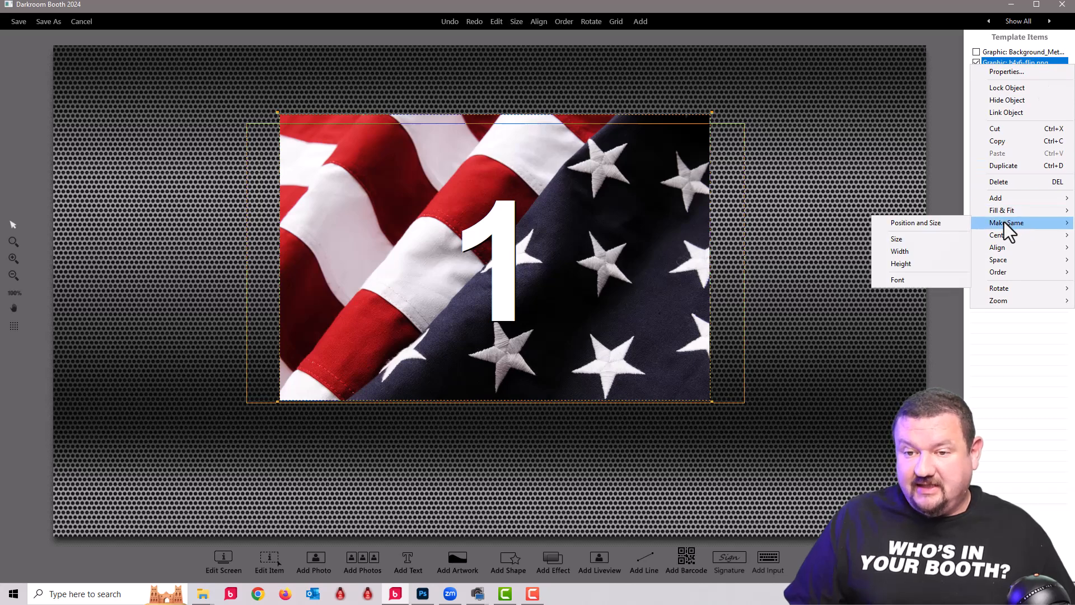
click(931, 221)
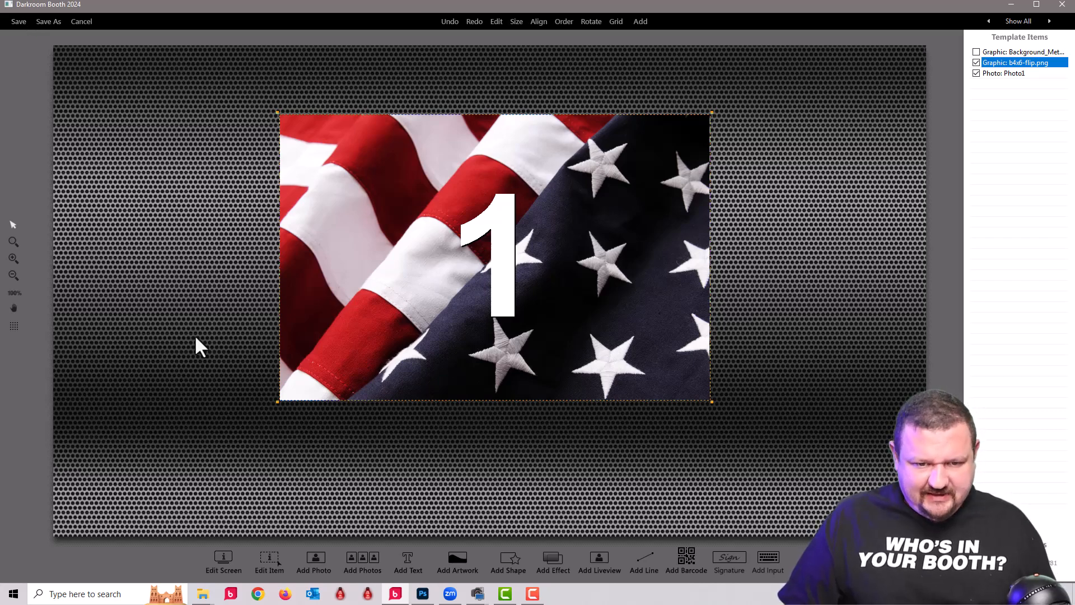
Step: Add e4x6-flip.png from the Desktop's demo folder as a graphic on the booth screen
click(462, 554)
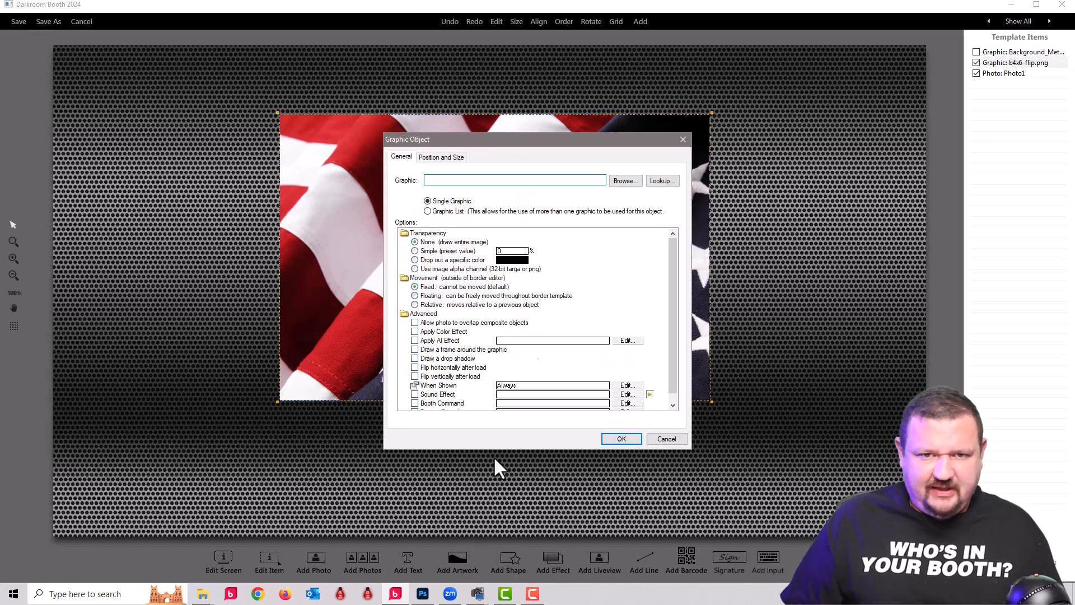
click(625, 181)
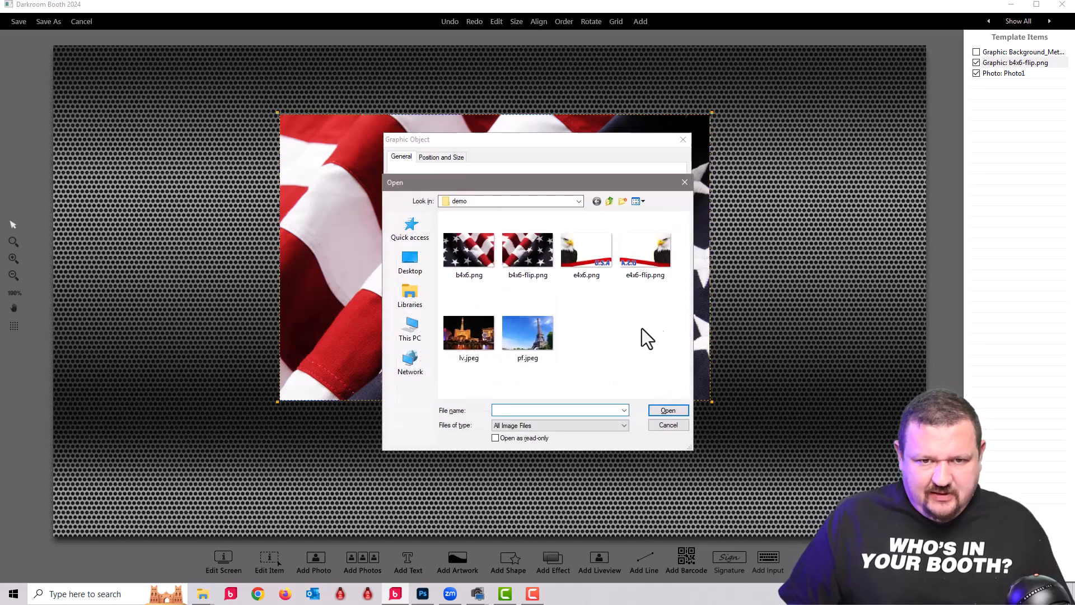
click(647, 258)
click(668, 411)
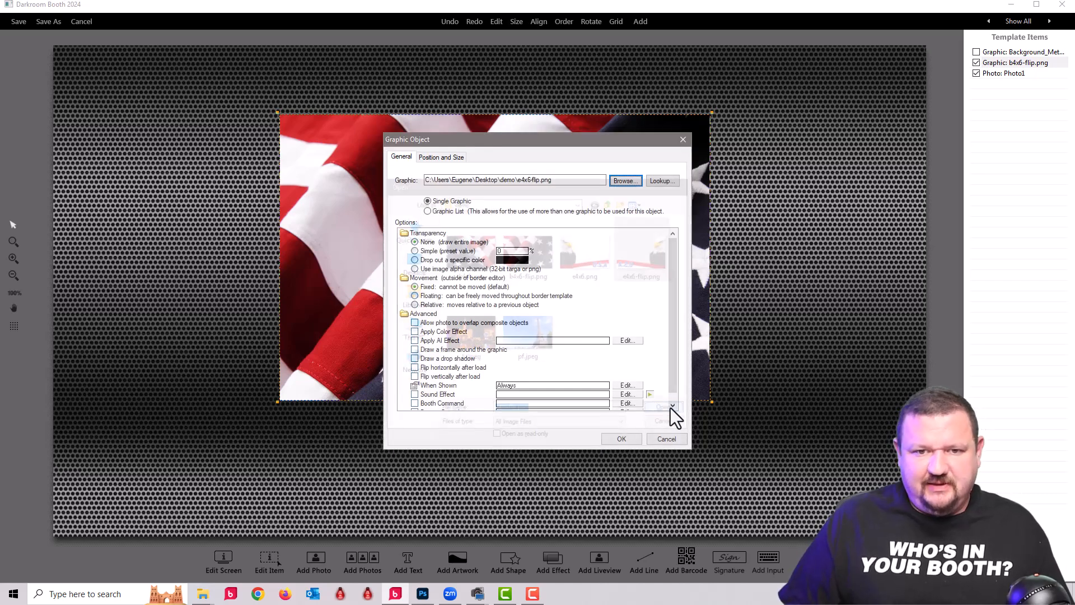
click(622, 439)
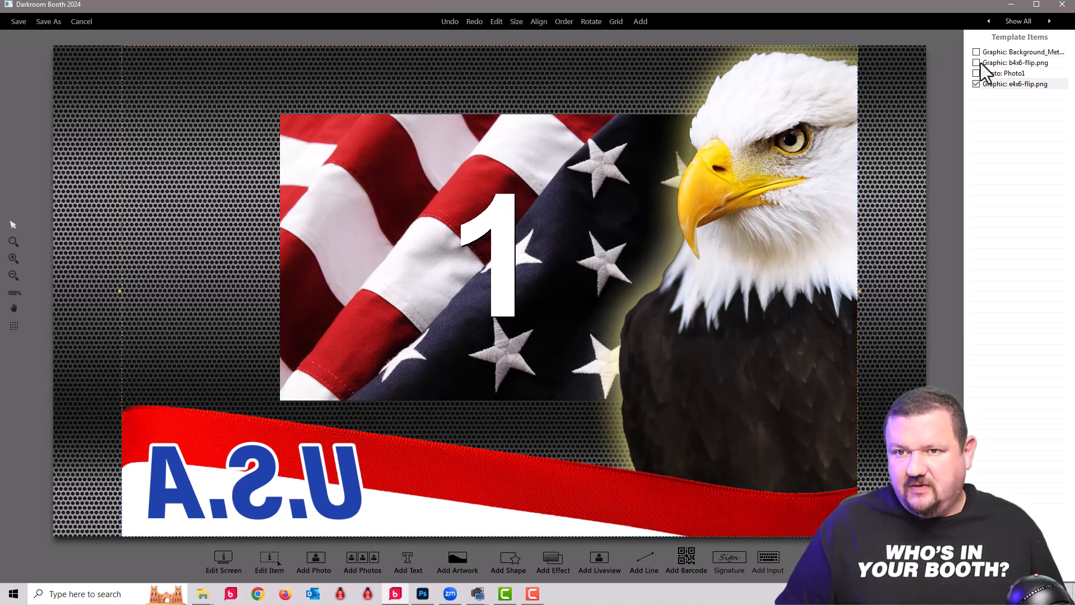
Step: Select the flag graphic together with the eagle overlay and give the eagle overlay the flag's position and size
click(1003, 65)
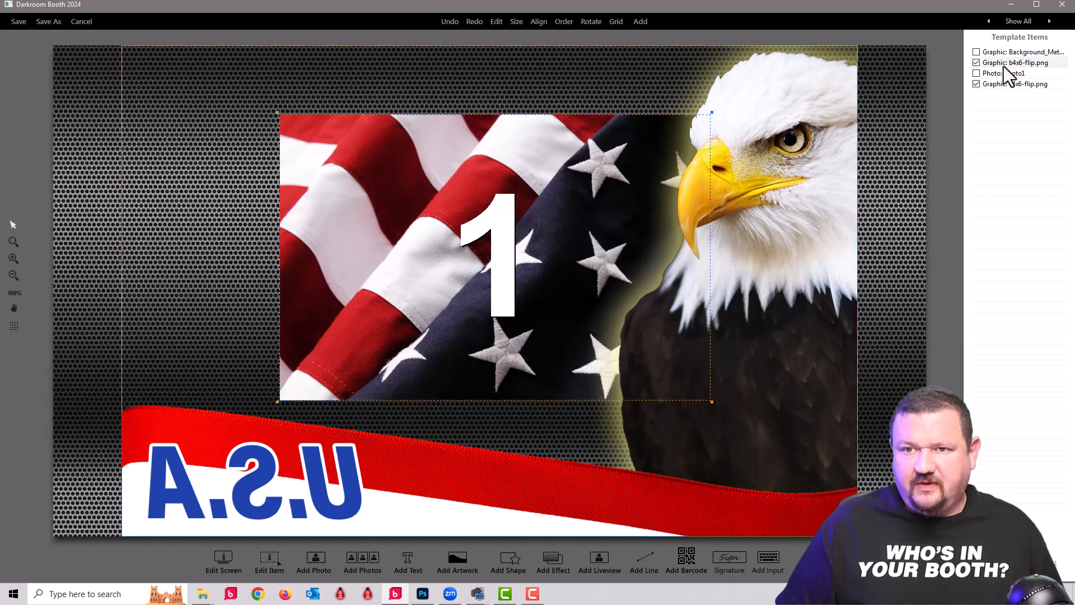
right_click(1022, 60)
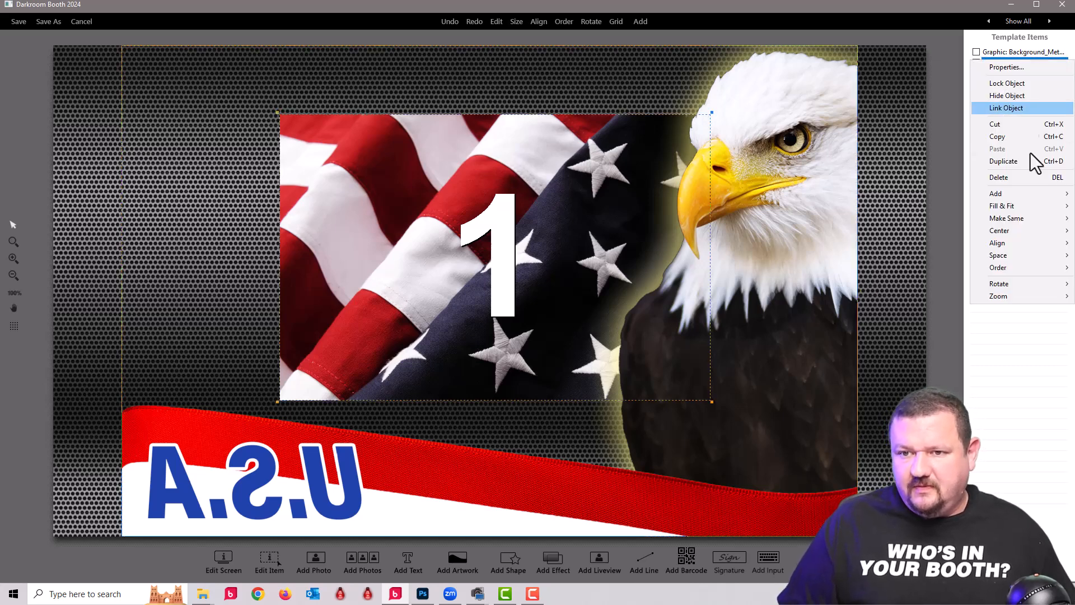
mouse_move(1024, 224)
click(930, 220)
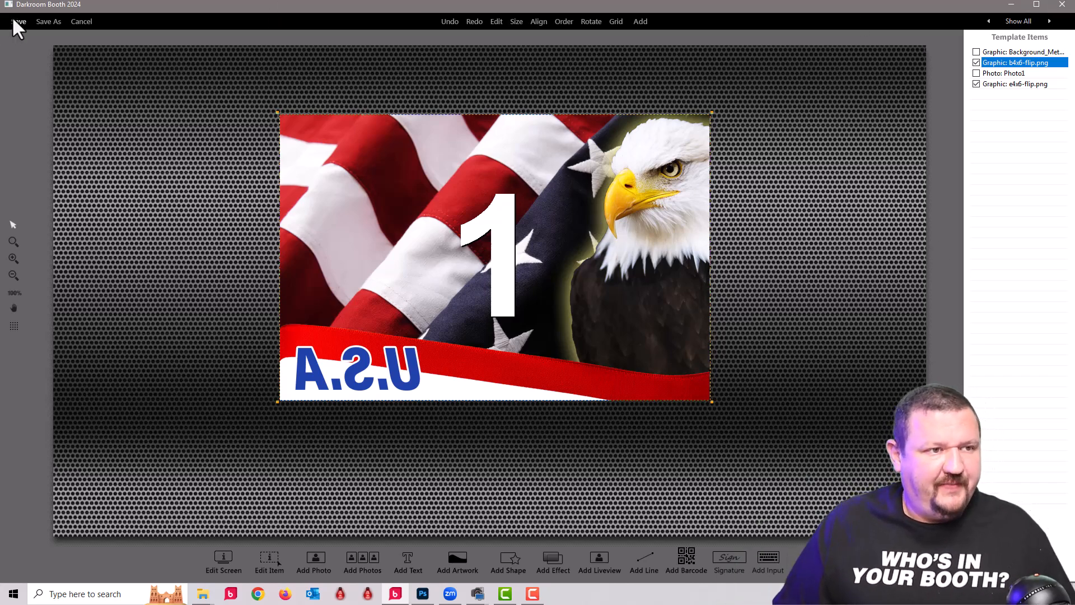
Step: Save the screen as "4x6 demo GS Screen Template" in the My Screens folder of BoothScreens
click(41, 22)
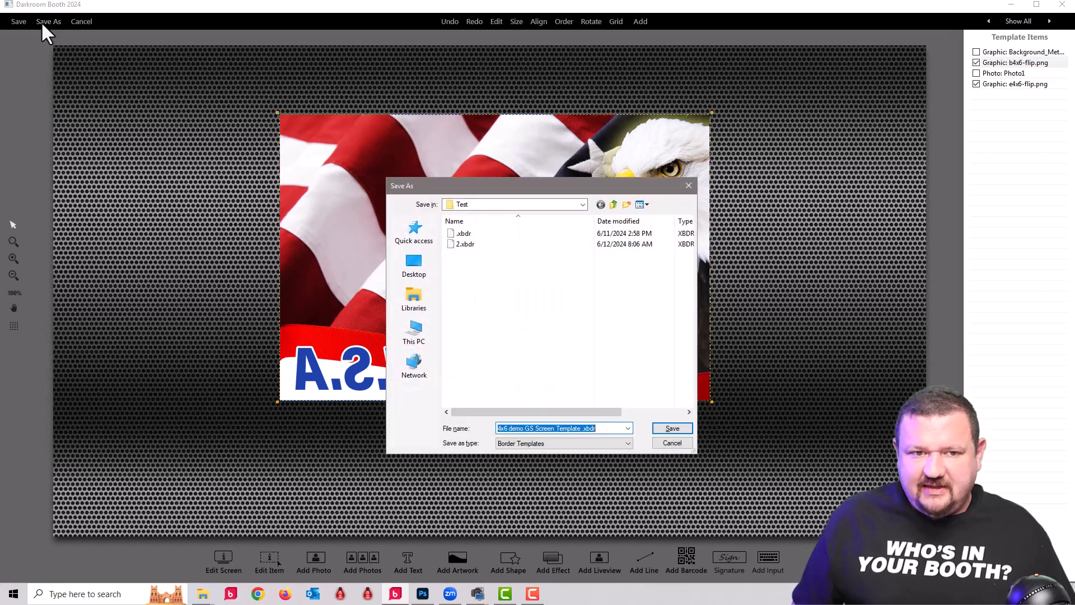
click(613, 204)
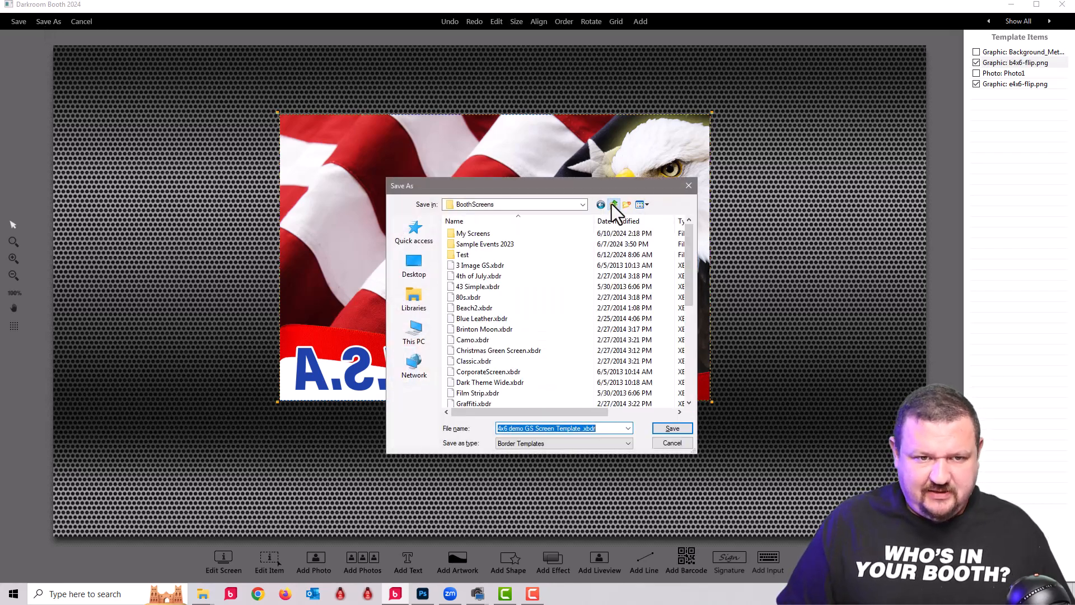
double_click(463, 234)
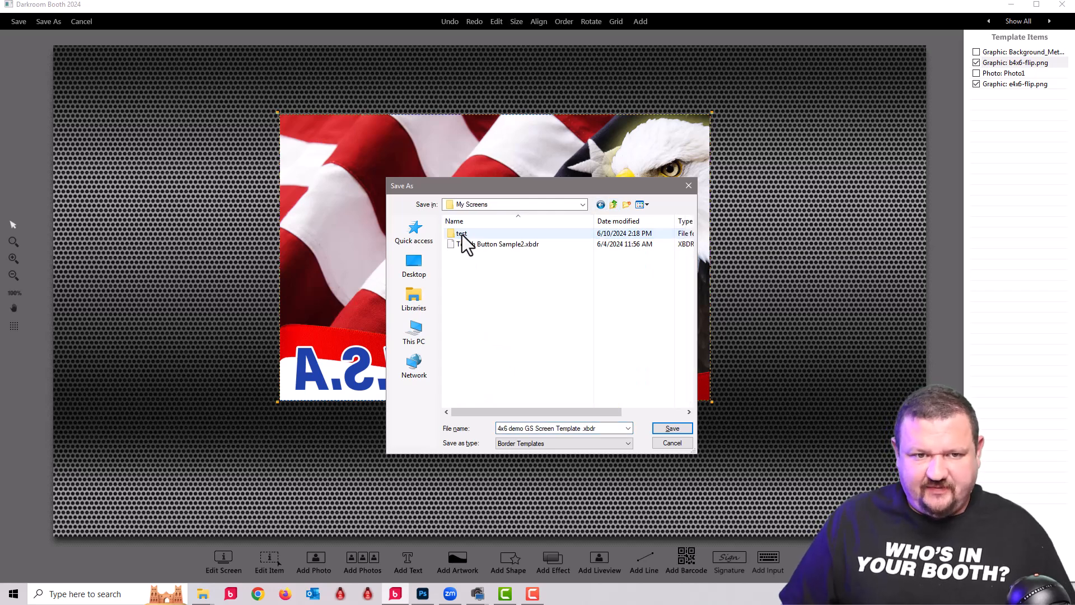
click(673, 428)
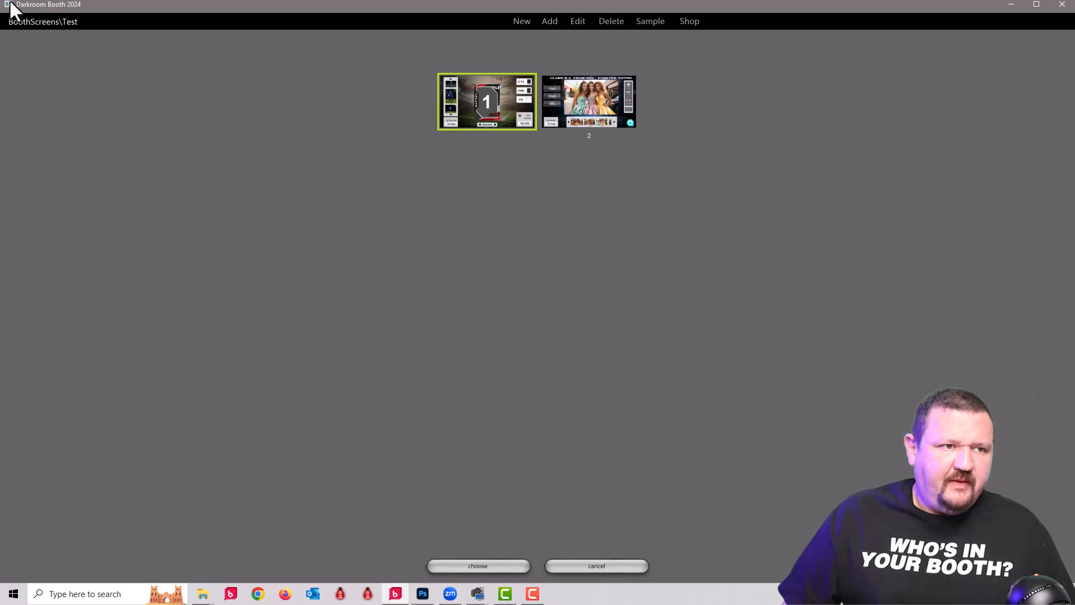
Step: Choose "4x6 demo GS Screen Template" from the My Screens folder as the event's screen template
click(29, 23)
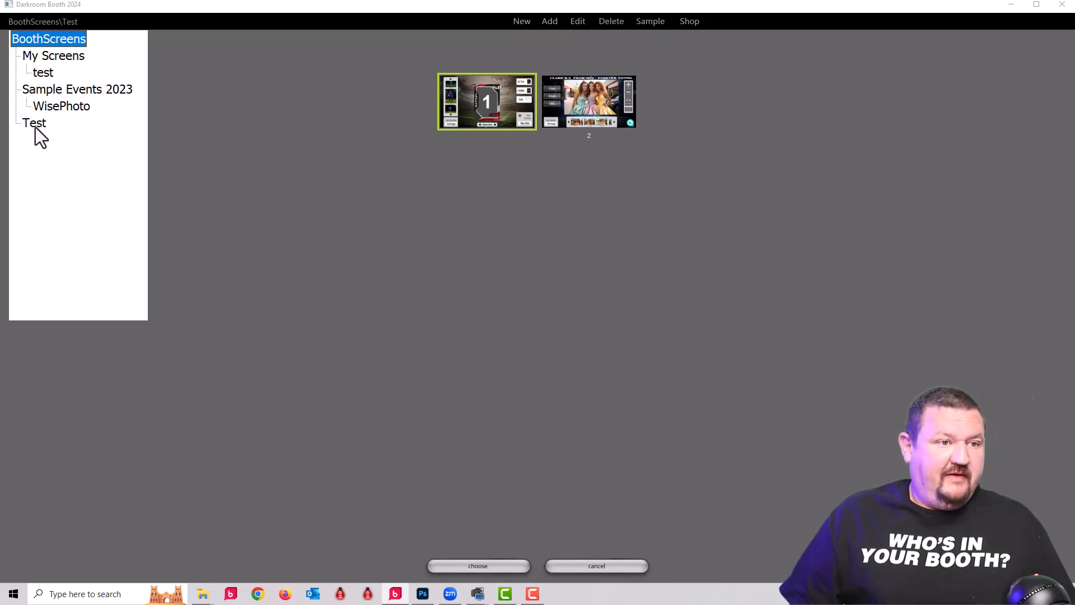
click(52, 56)
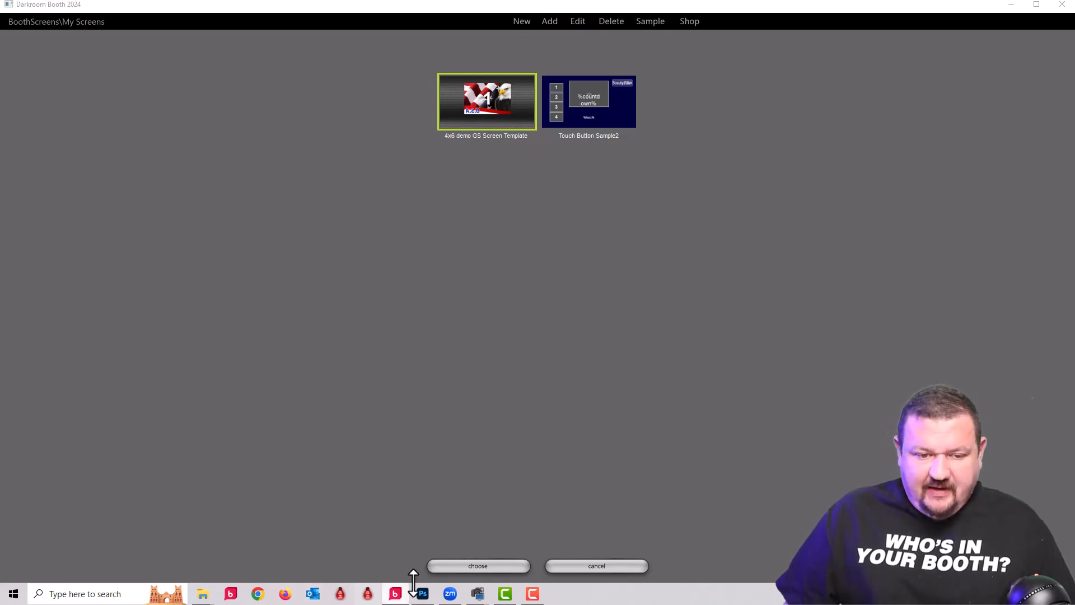
click(35, 21)
key(Return)
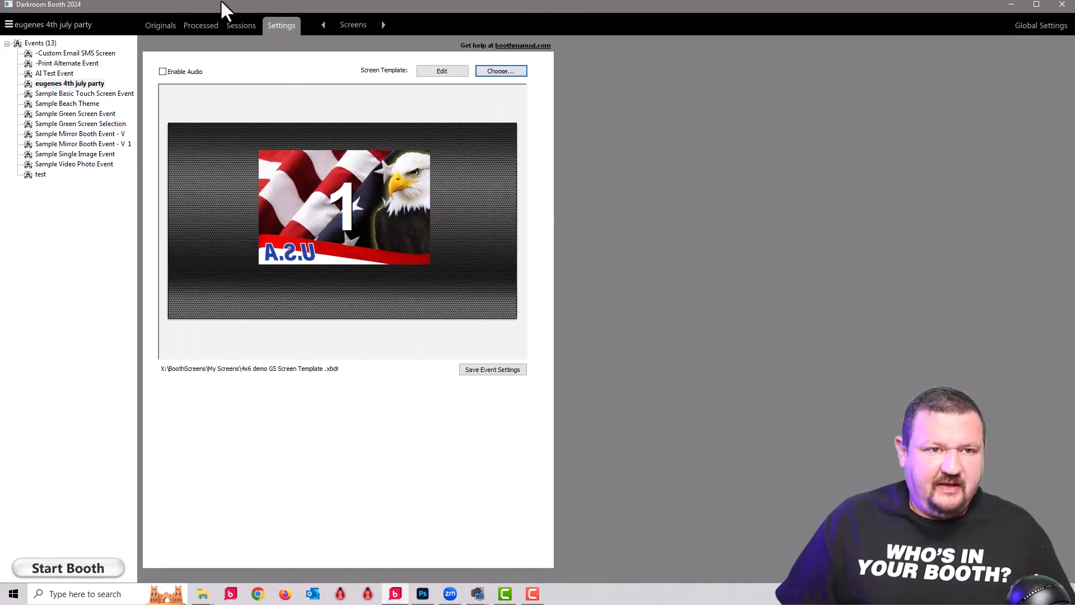
Step: Disable hiding the mouse cursor in booth mode in the event's Controls settings
click(361, 31)
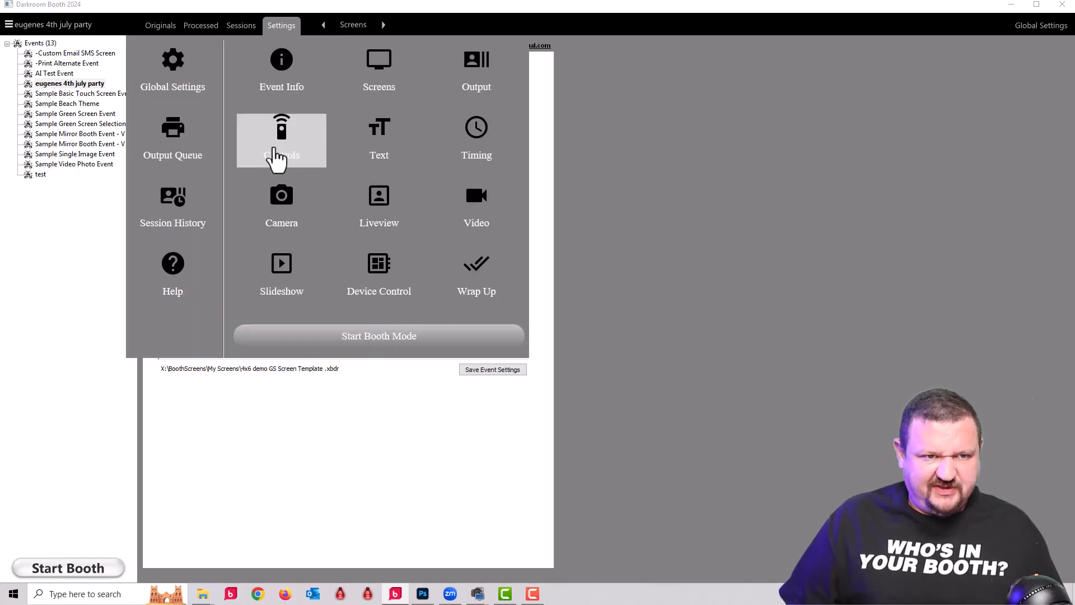
click(273, 152)
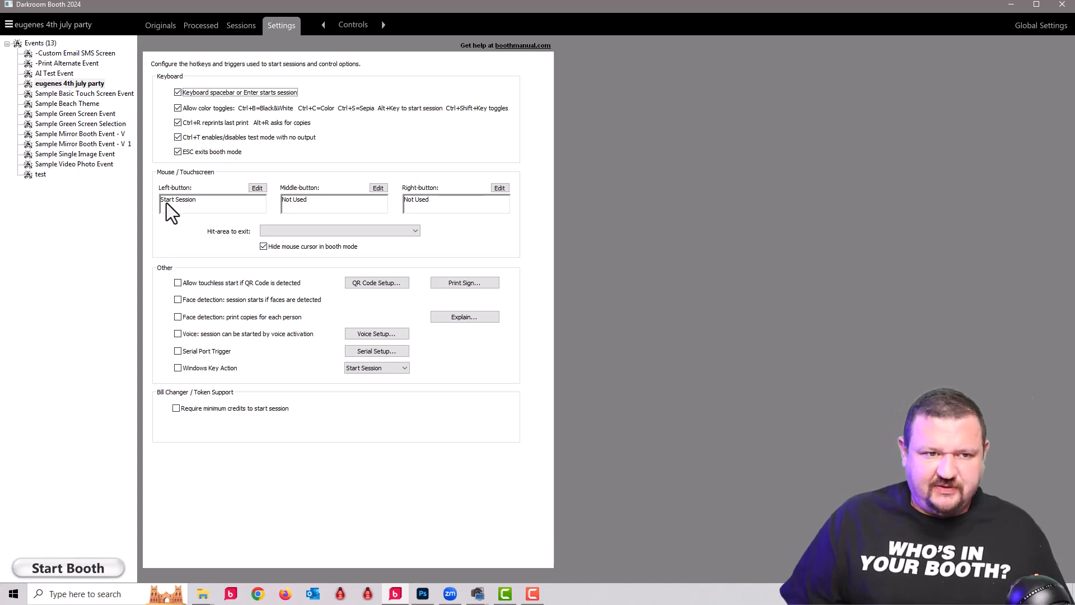
click(263, 247)
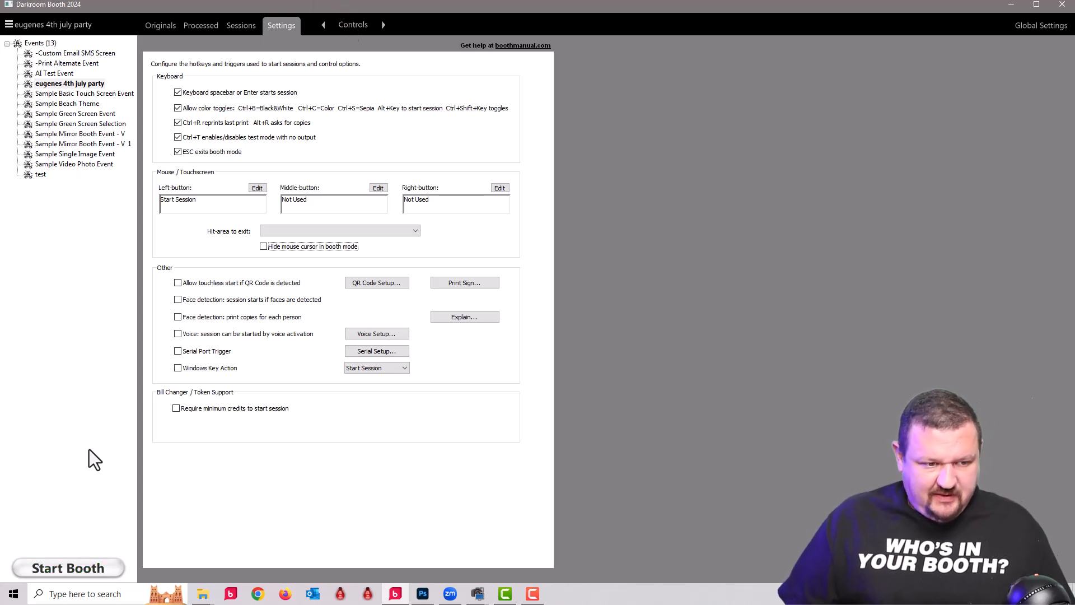
Step: Enable Review Photo in the event's Text settings
click(352, 24)
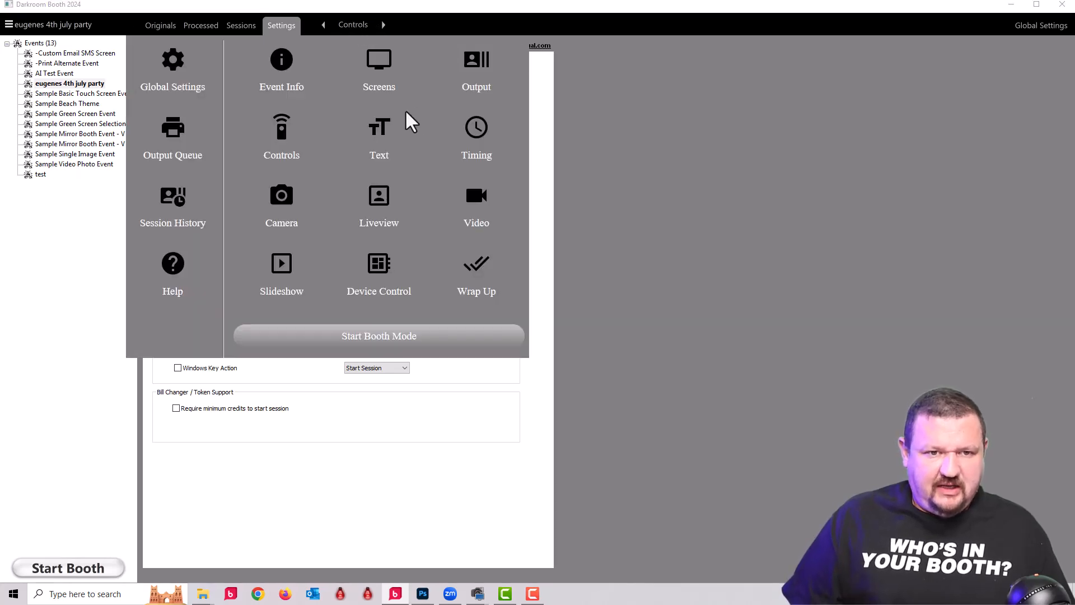
click(378, 154)
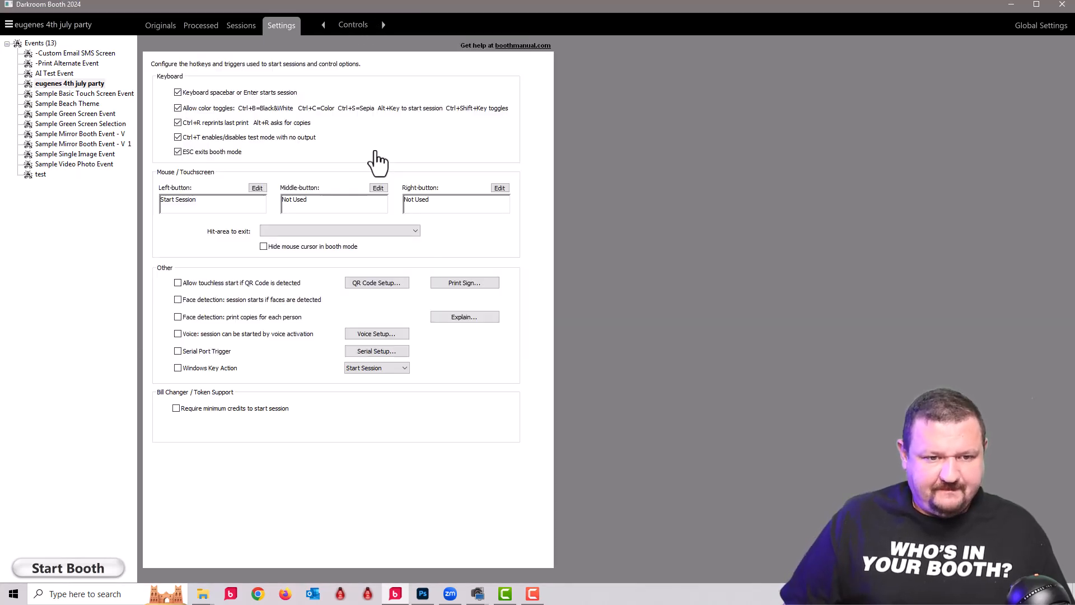
click(159, 504)
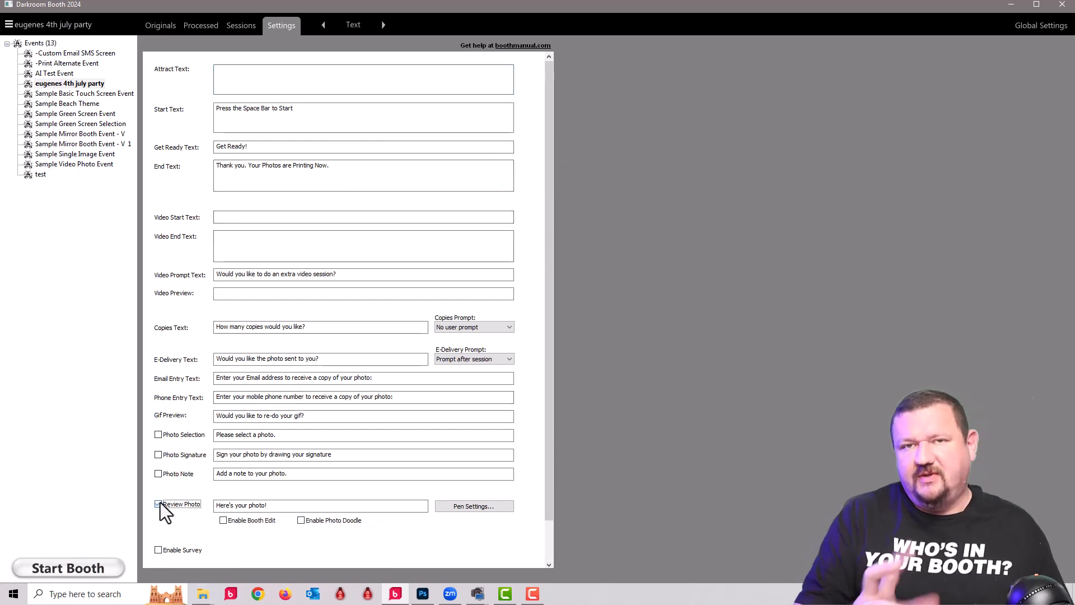
Step: Start booth mode, run a test photo session, reject the reviewed photo and leave booth mode
click(84, 569)
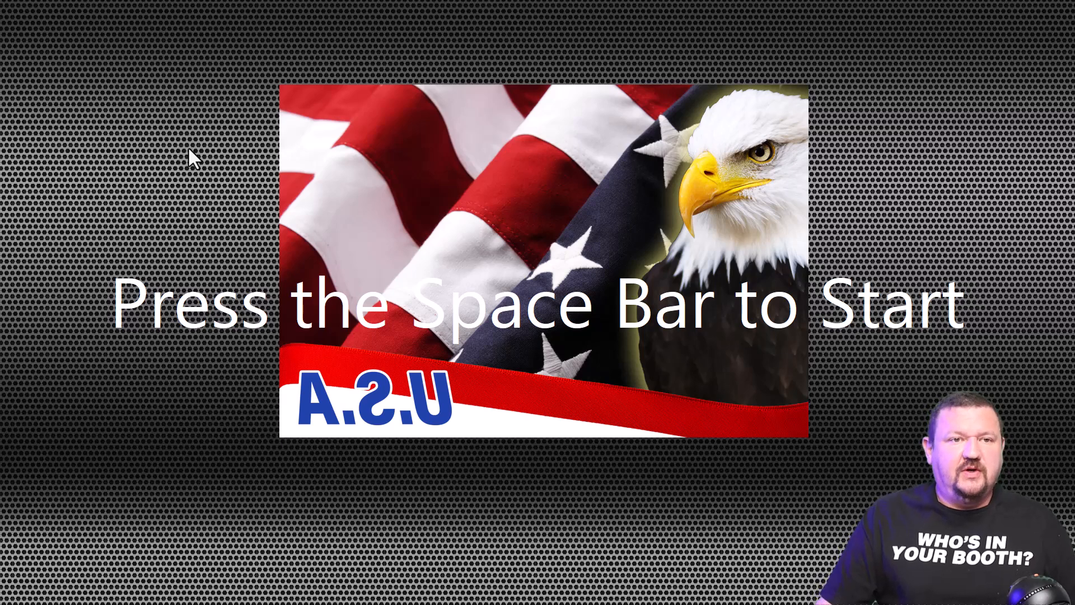
key(space)
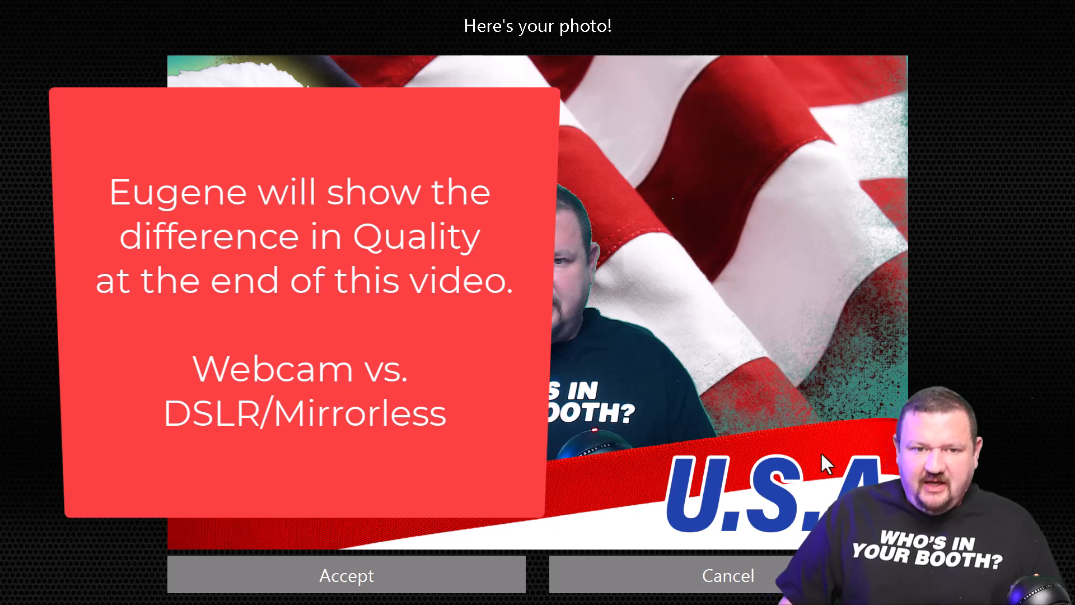
click(738, 575)
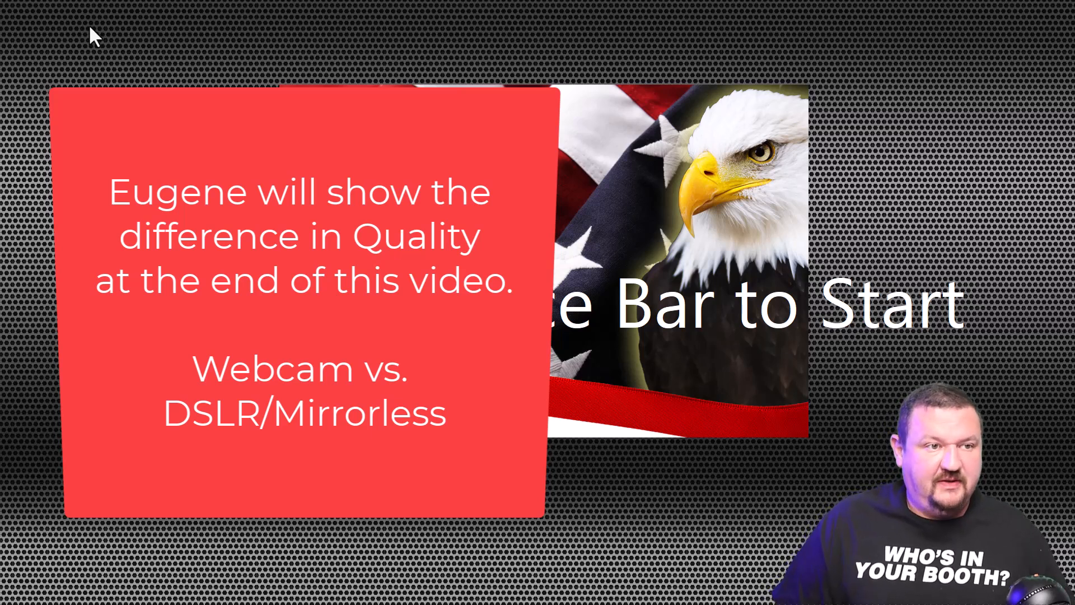
key(space)
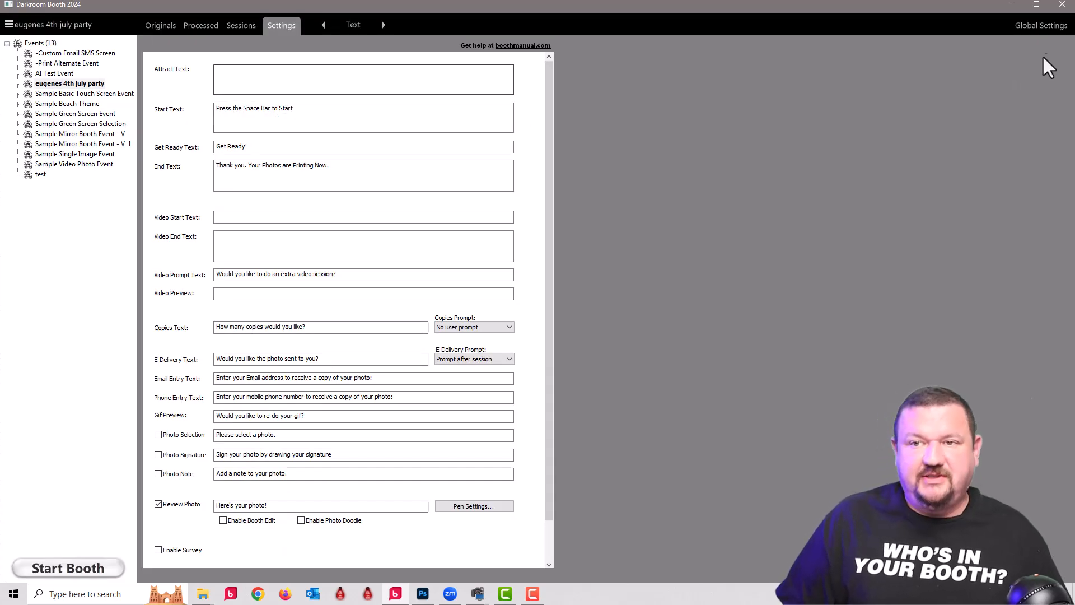
Step: Check the global Email and Online Accounts settings and enable Use Remove.bg in the event's Output settings
click(1047, 28)
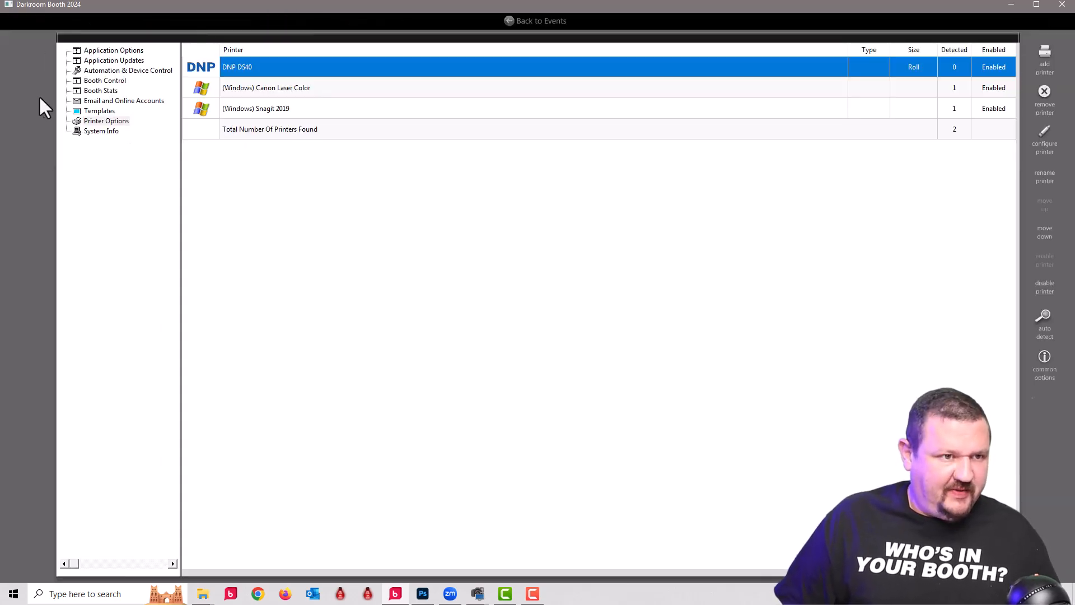
click(86, 100)
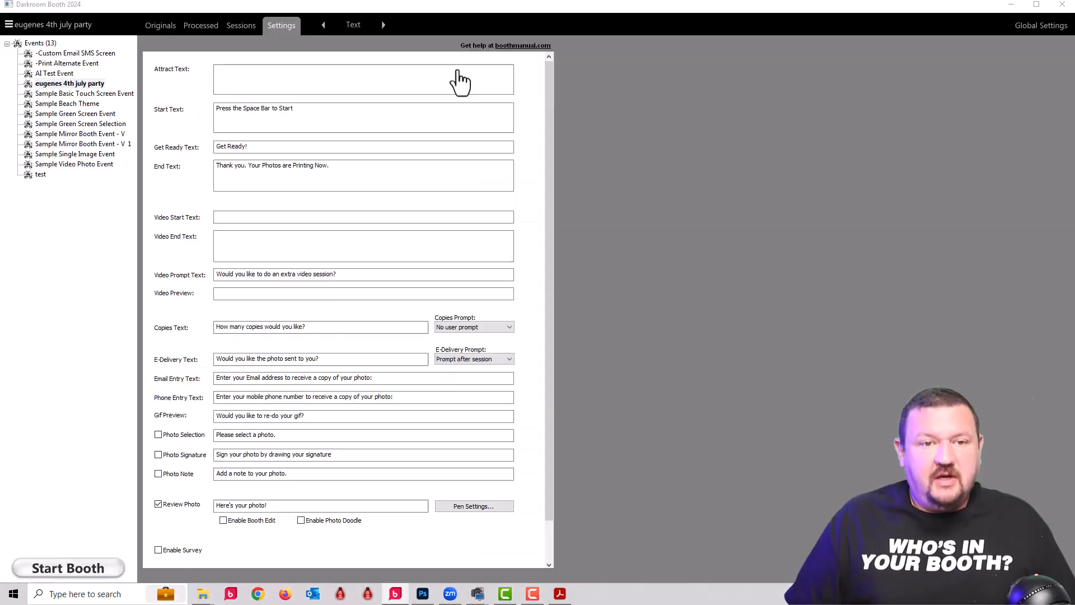
click(457, 69)
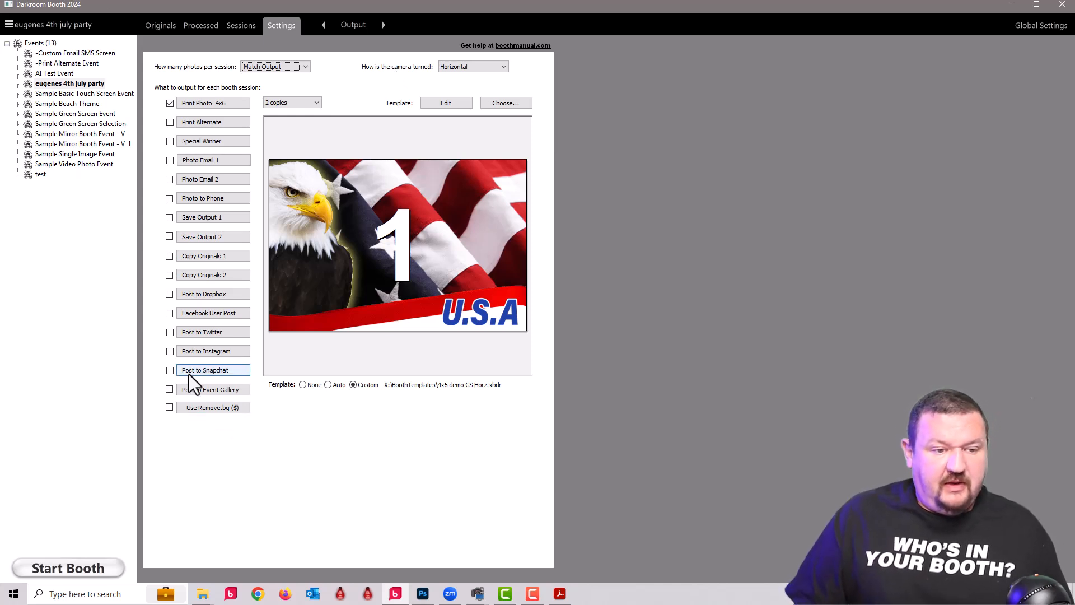
click(207, 409)
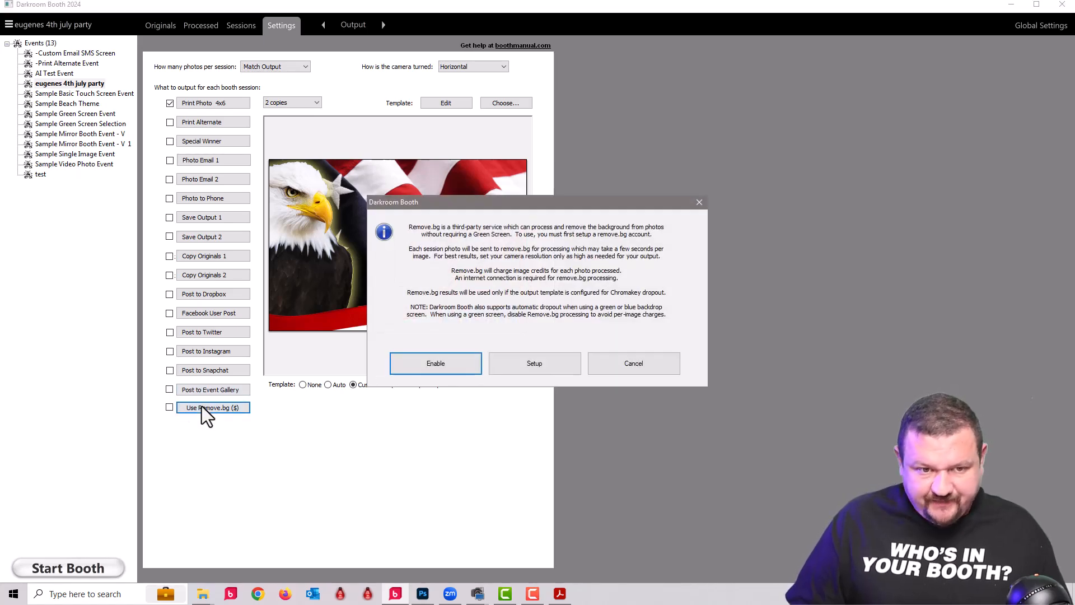
click(447, 365)
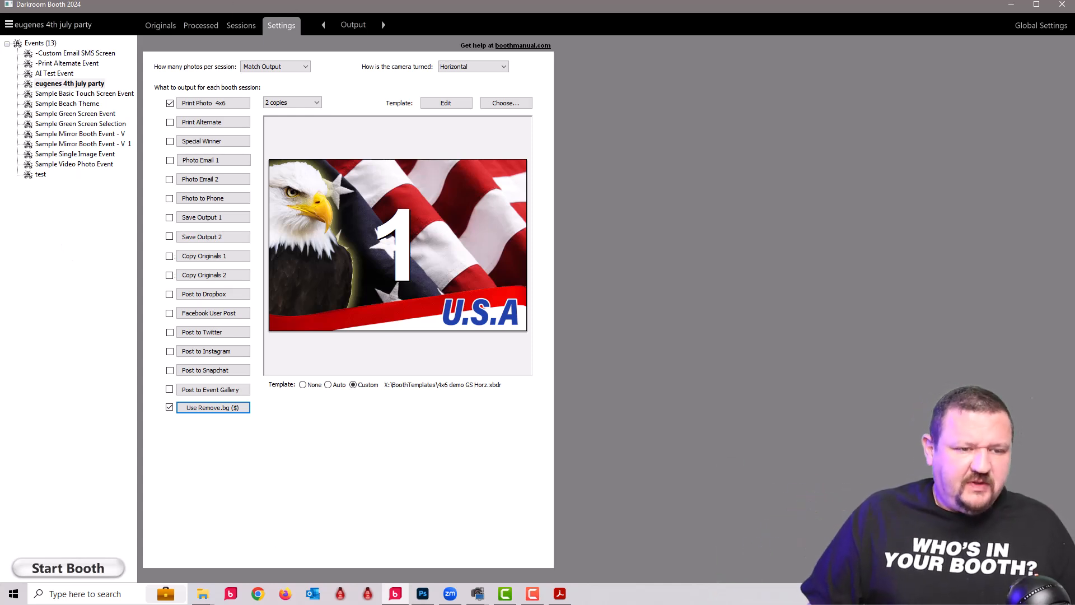
Step: Set the event's liveview window to show "Always on before and during session"
click(358, 26)
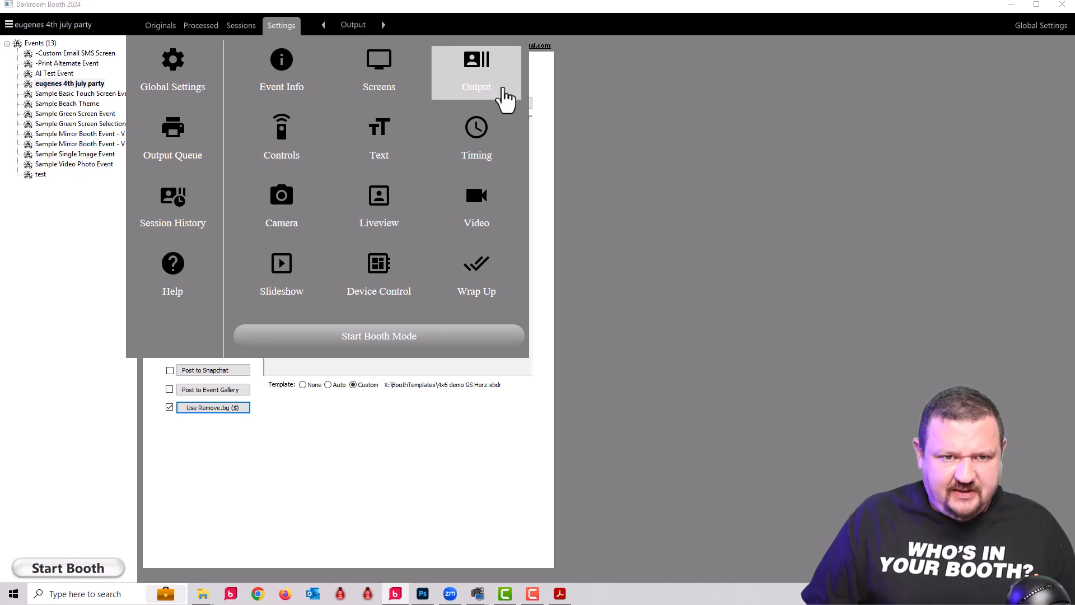
click(459, 209)
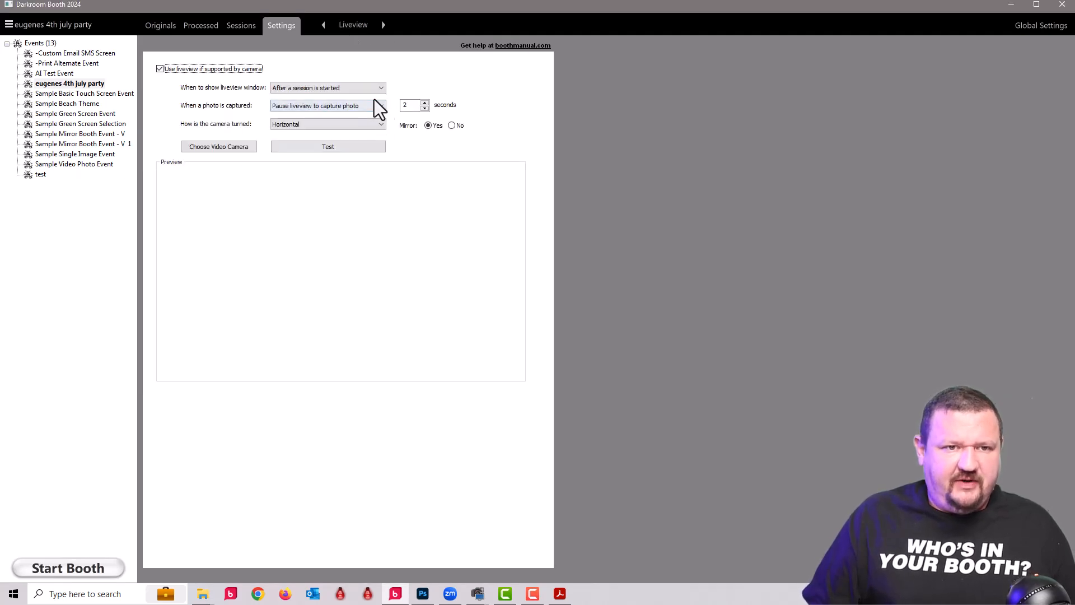
click(351, 89)
click(328, 105)
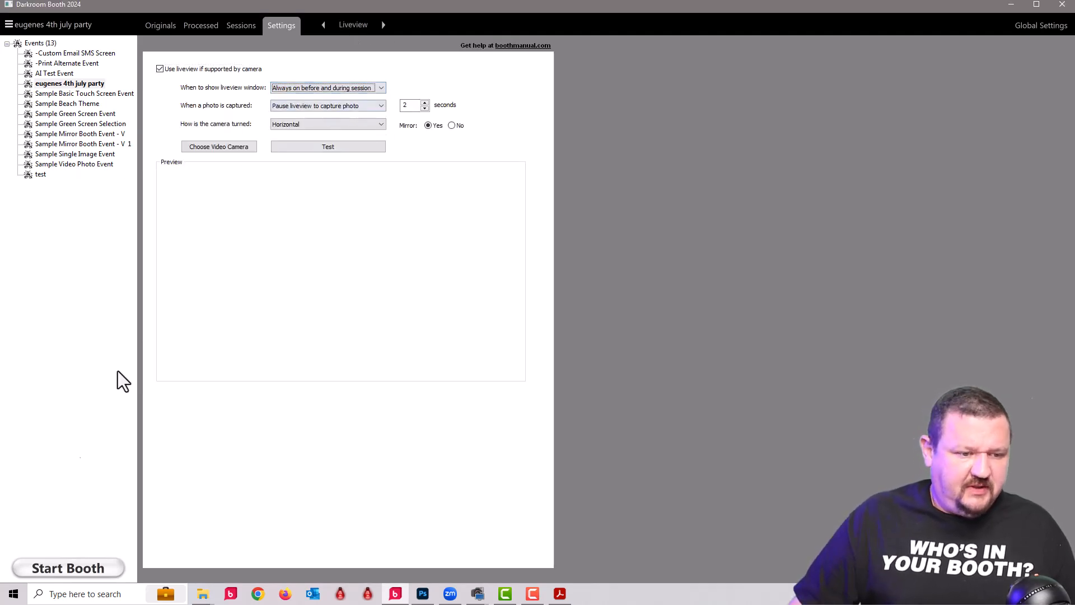
Step: Run another test photo session in booth mode with Remove.bg and always-on liveview, and cancel the reviewed photo
click(52, 572)
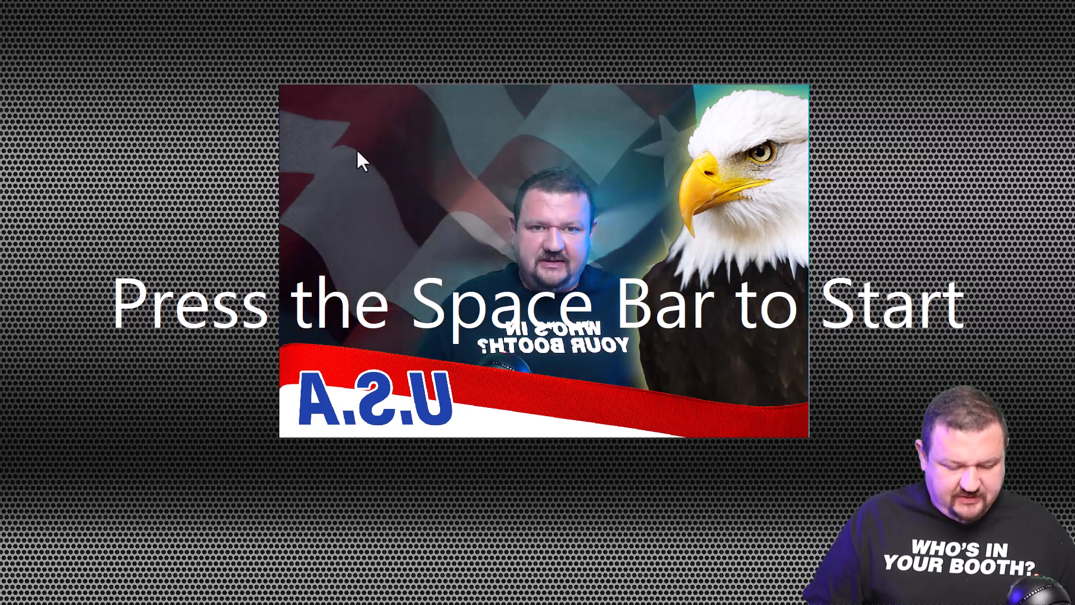
key(space)
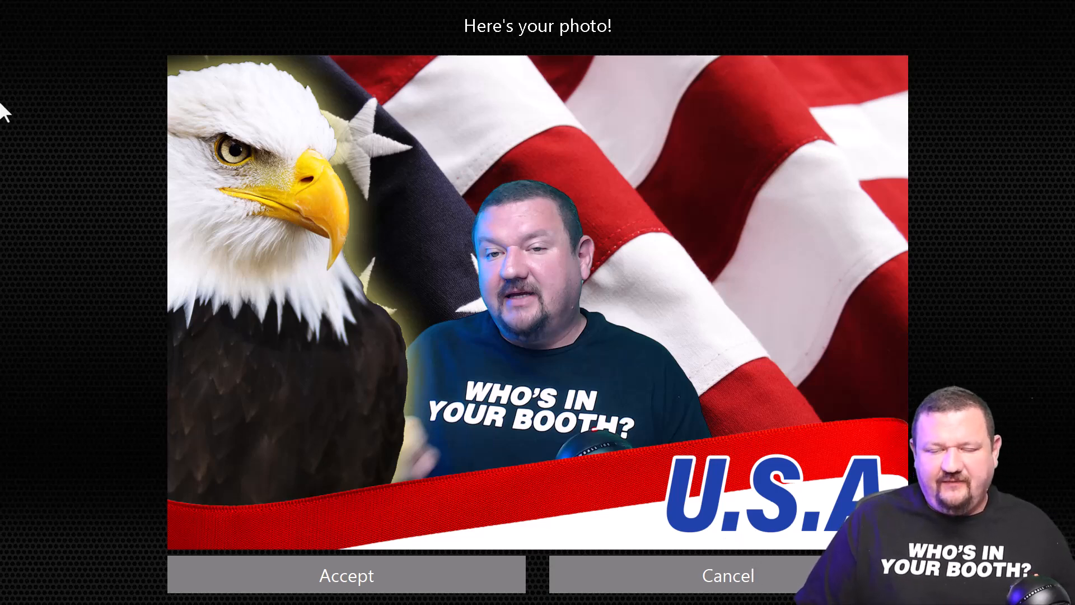
click(741, 587)
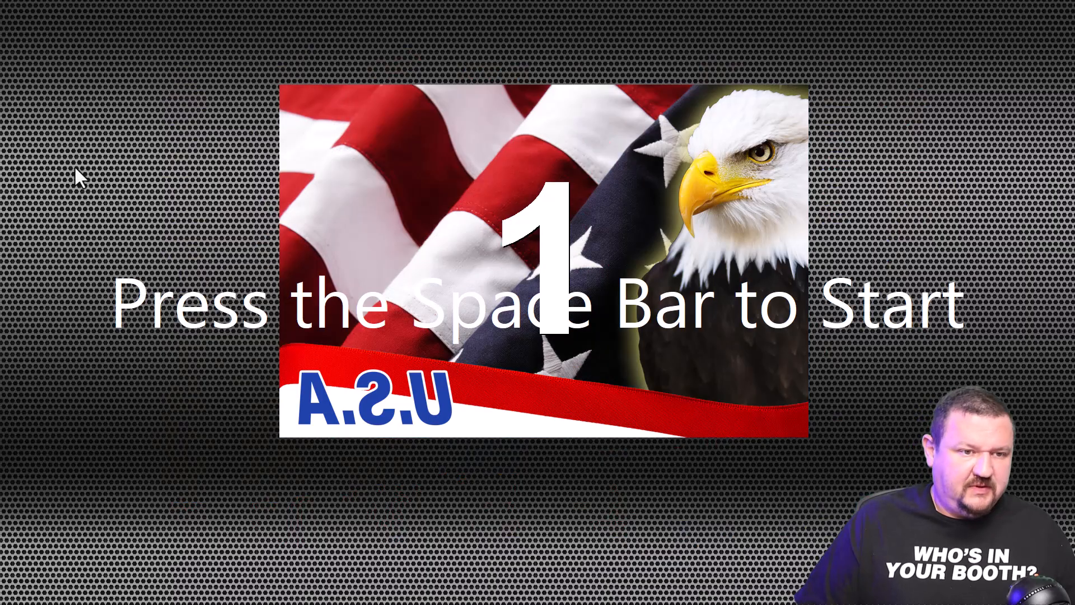
Step: Leave booth mode and enable Booth Edit for the photo review in the event's Text settings
key(Escape)
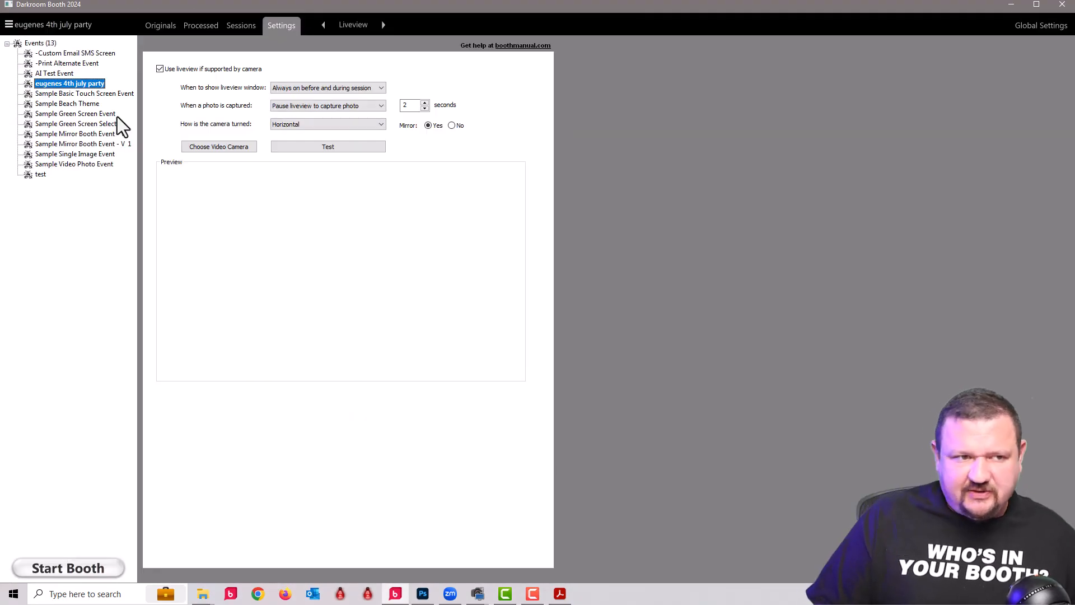
click(357, 25)
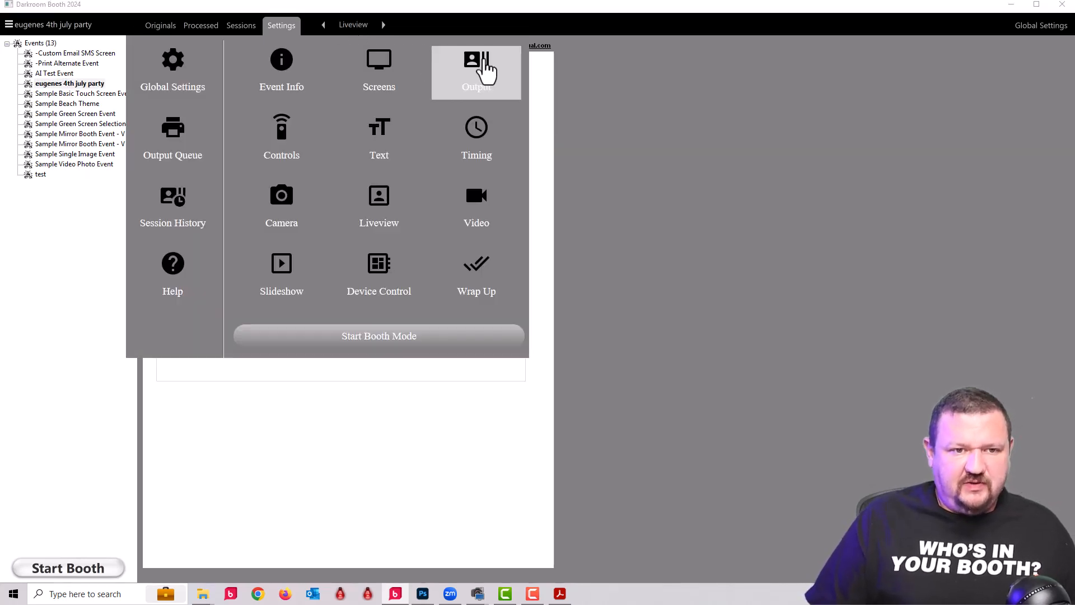
click(368, 155)
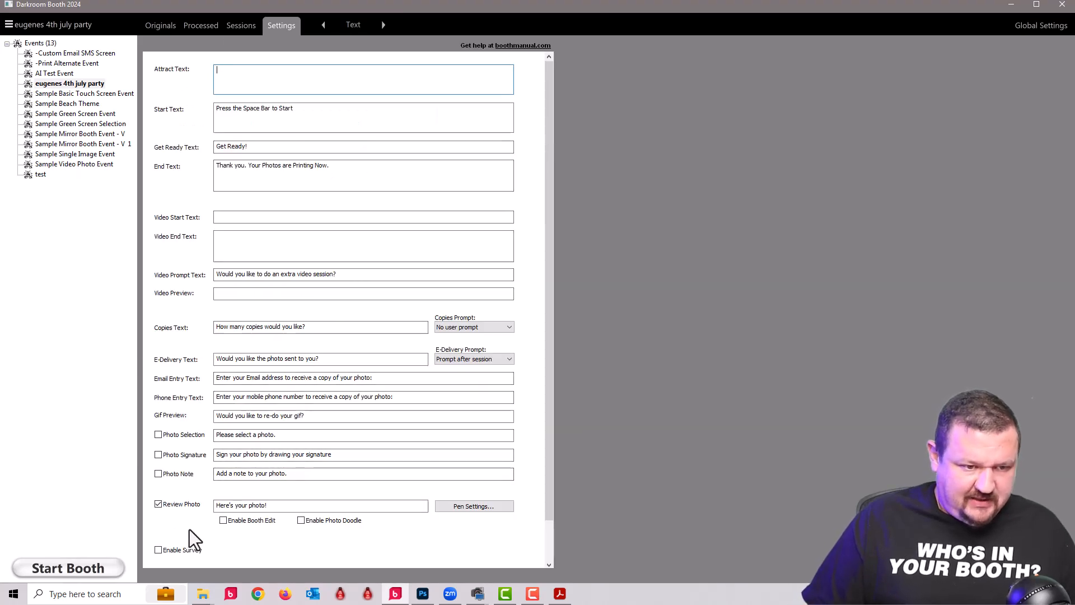
click(224, 520)
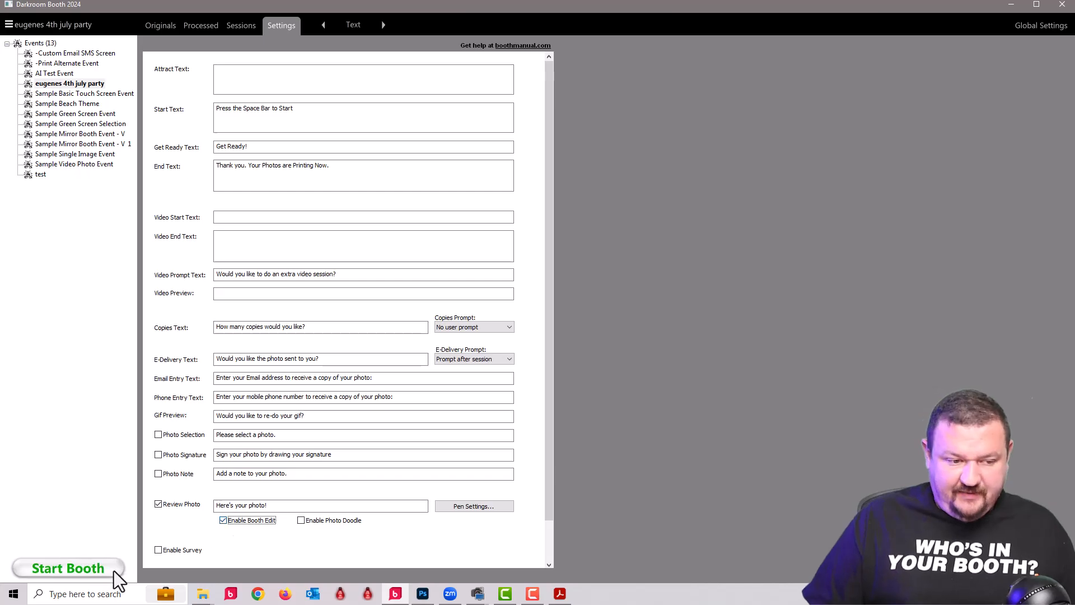
Step: Run a booth test session, shift the subject slightly right away from the eagle, accept the photo and leave booth mode
click(91, 571)
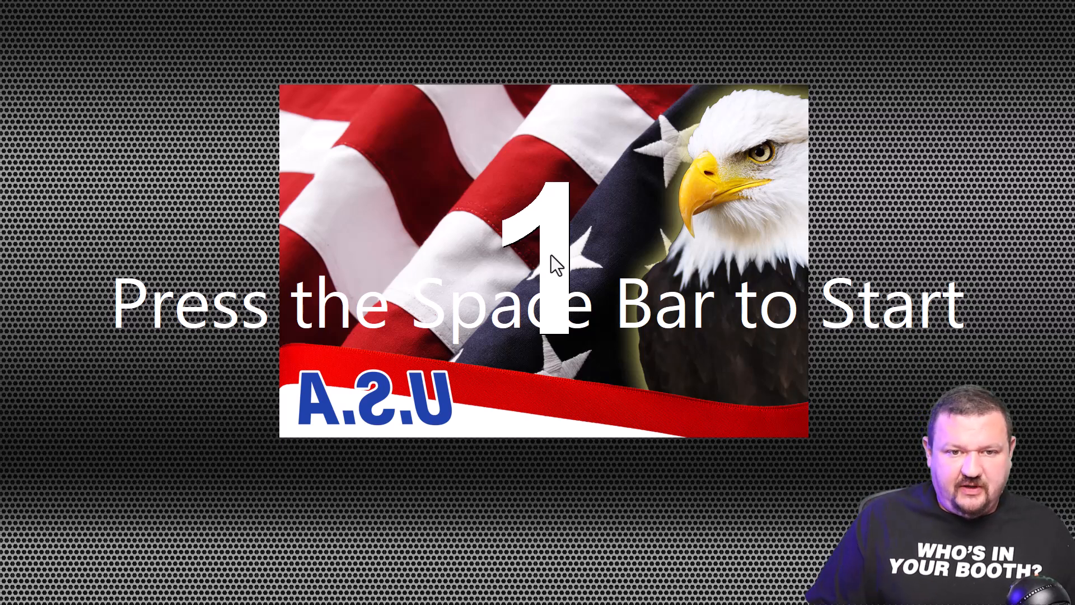
key(space)
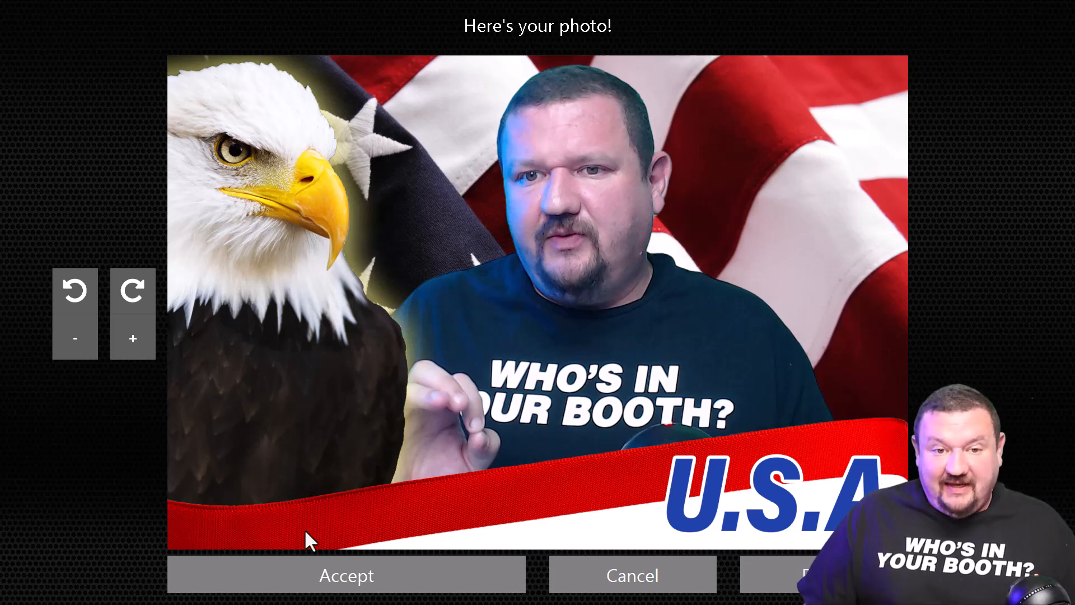
drag(620, 311, 651, 309)
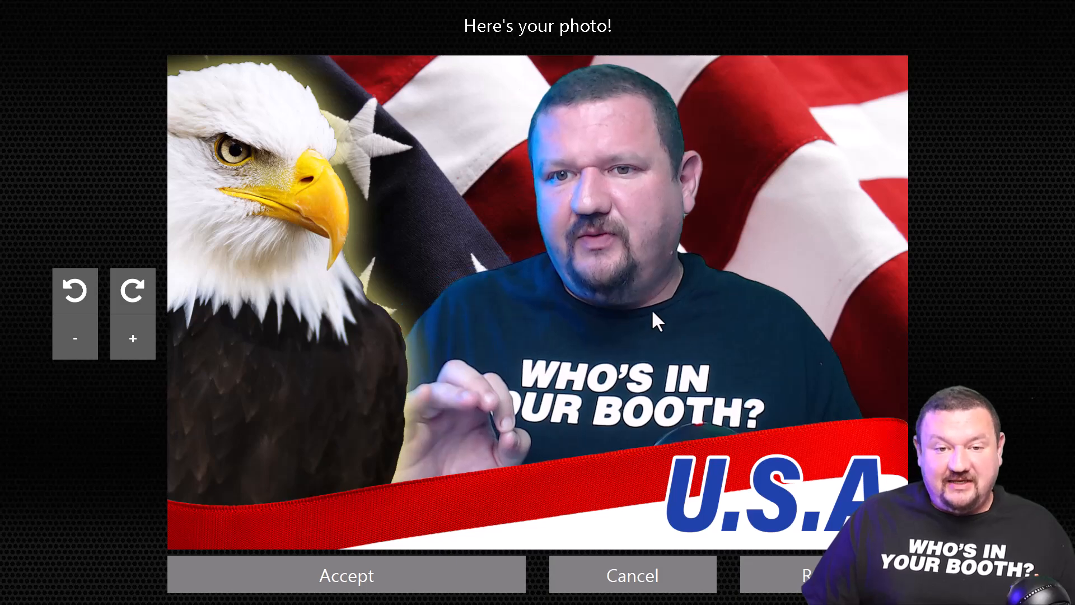
click(378, 566)
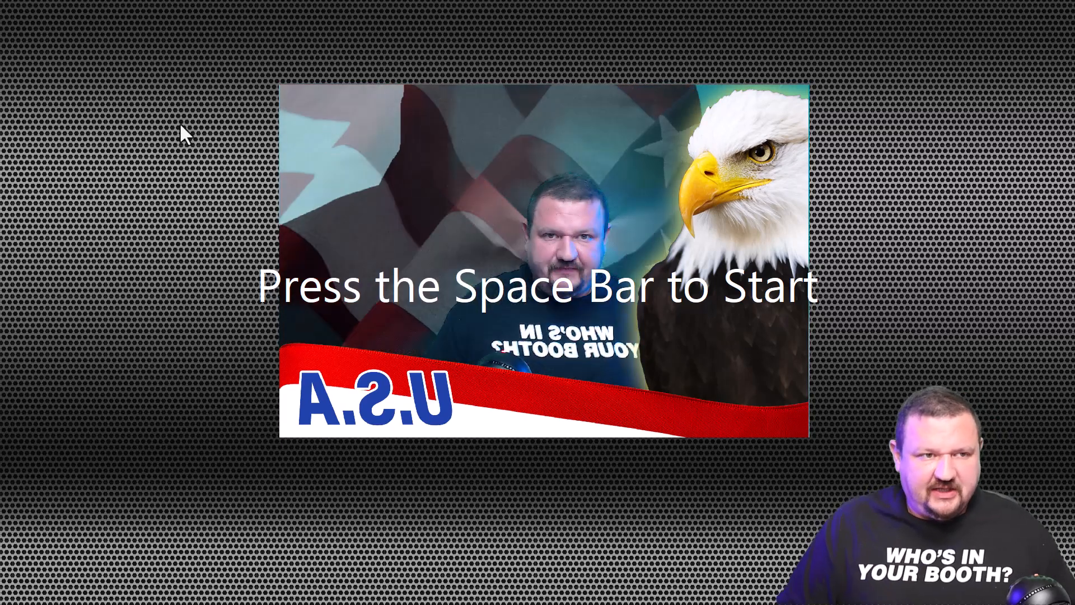
key(space)
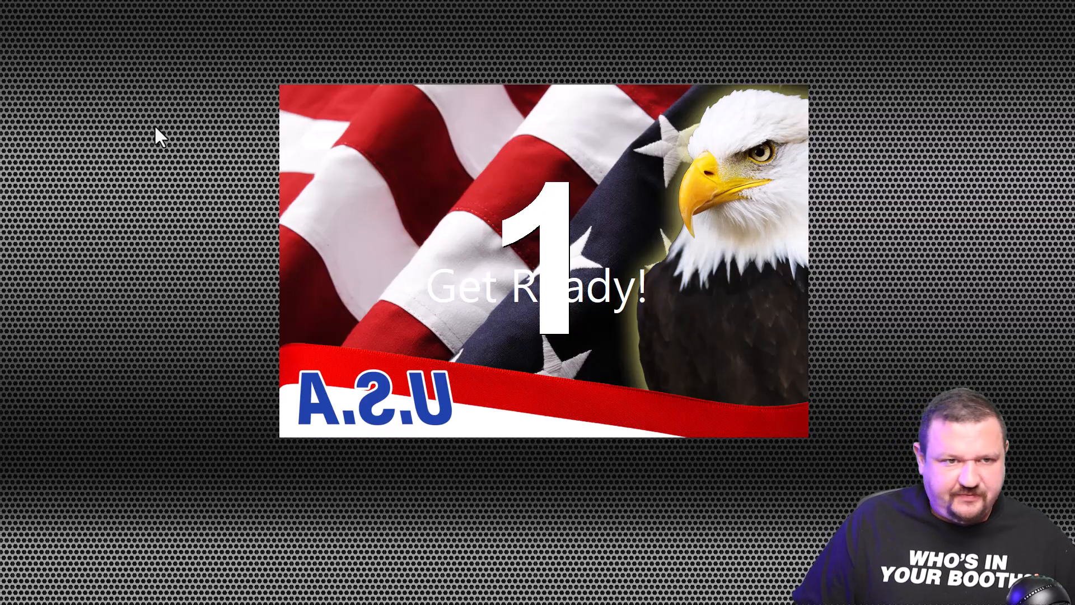
key(Escape)
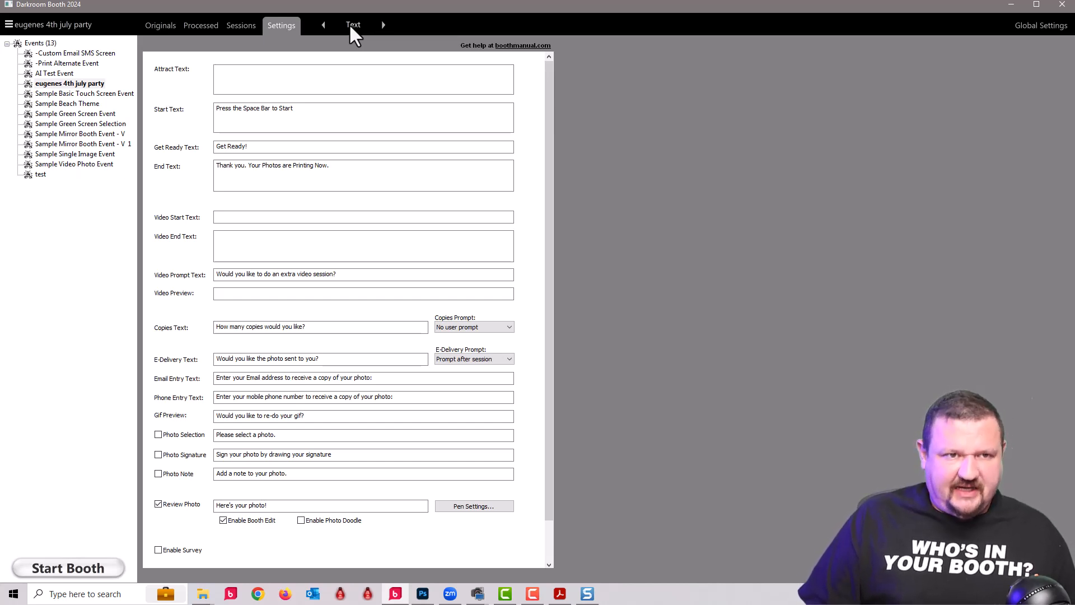
Step: Compare the 4th of July event's Output settings with those of the Sample Green Screen Selection event
click(350, 26)
click(465, 66)
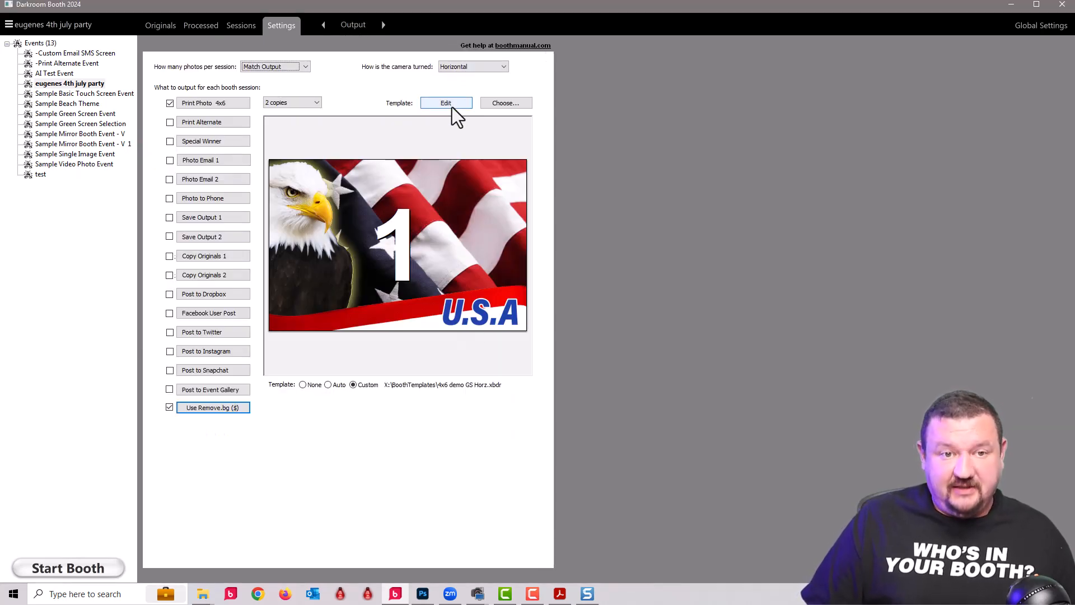
click(54, 114)
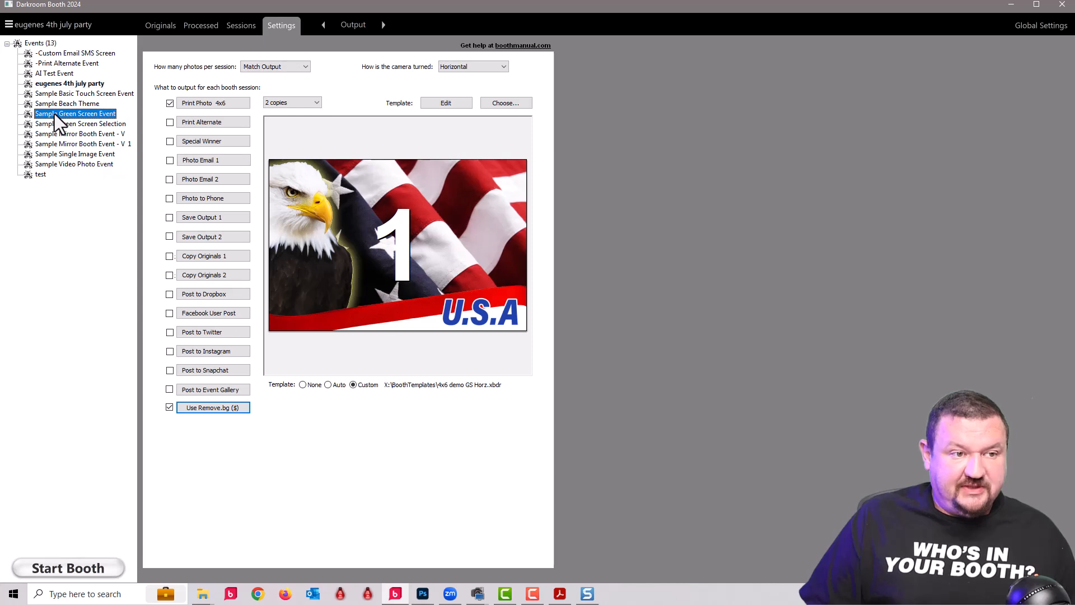
click(54, 124)
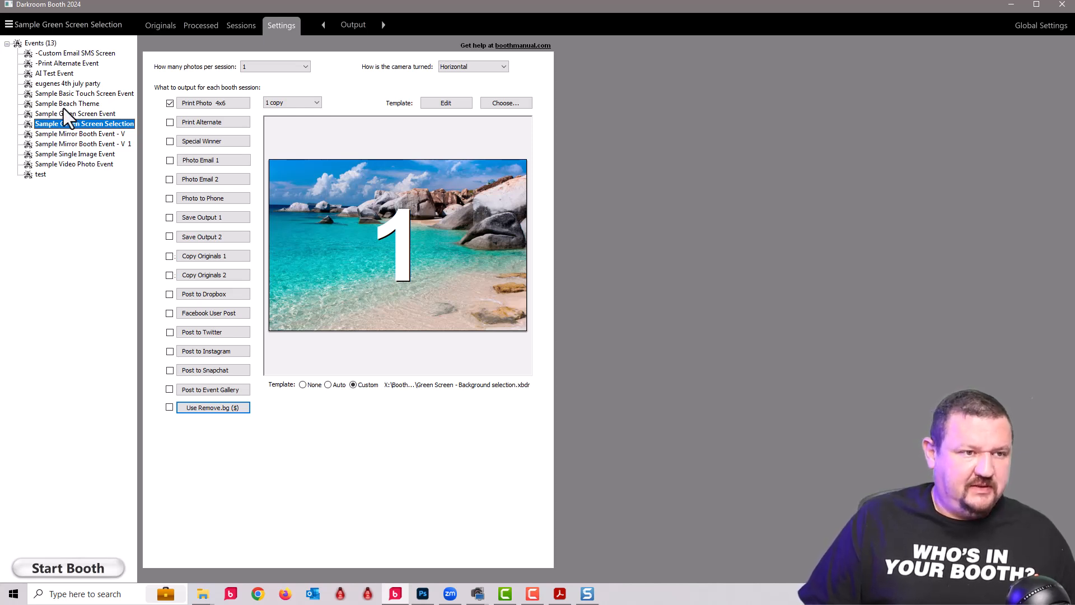
click(63, 84)
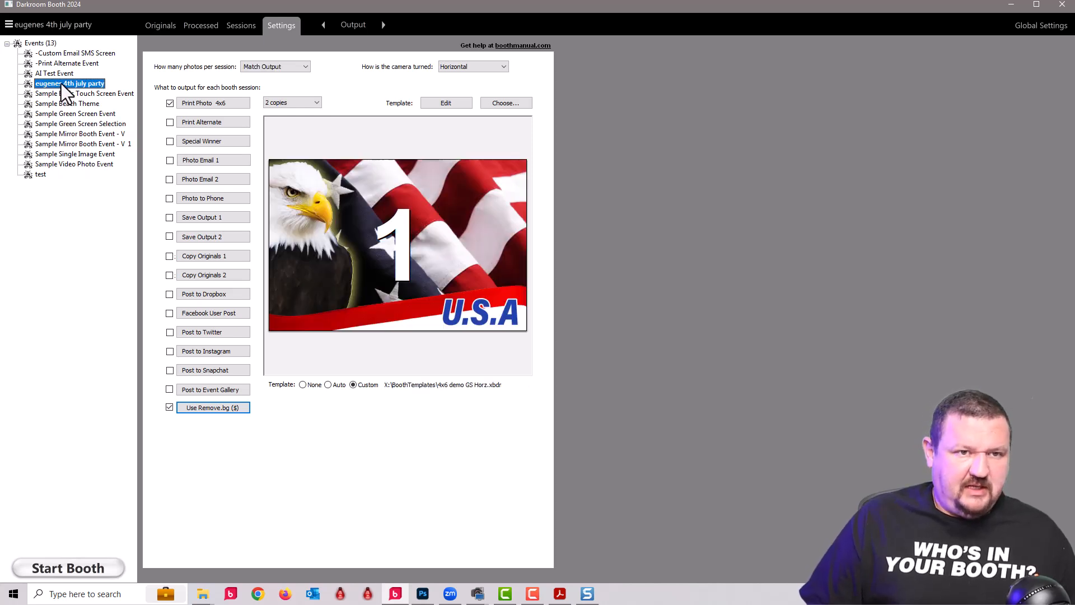
Step: Create a new event named "Team USA" that copies the settings of the 4th of July party event
click(59, 26)
click(80, 66)
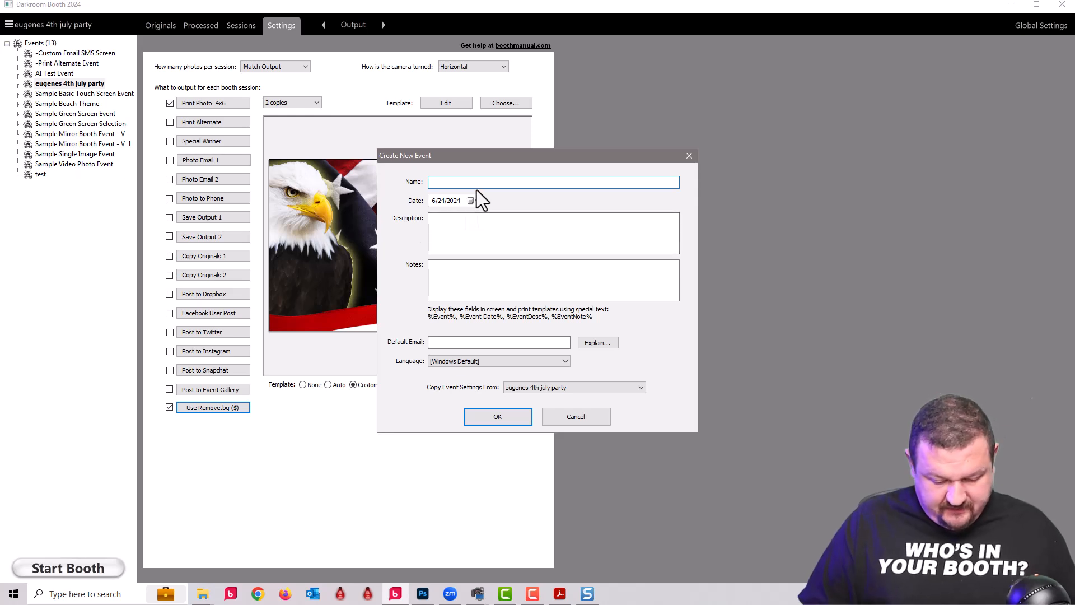
text(Team)
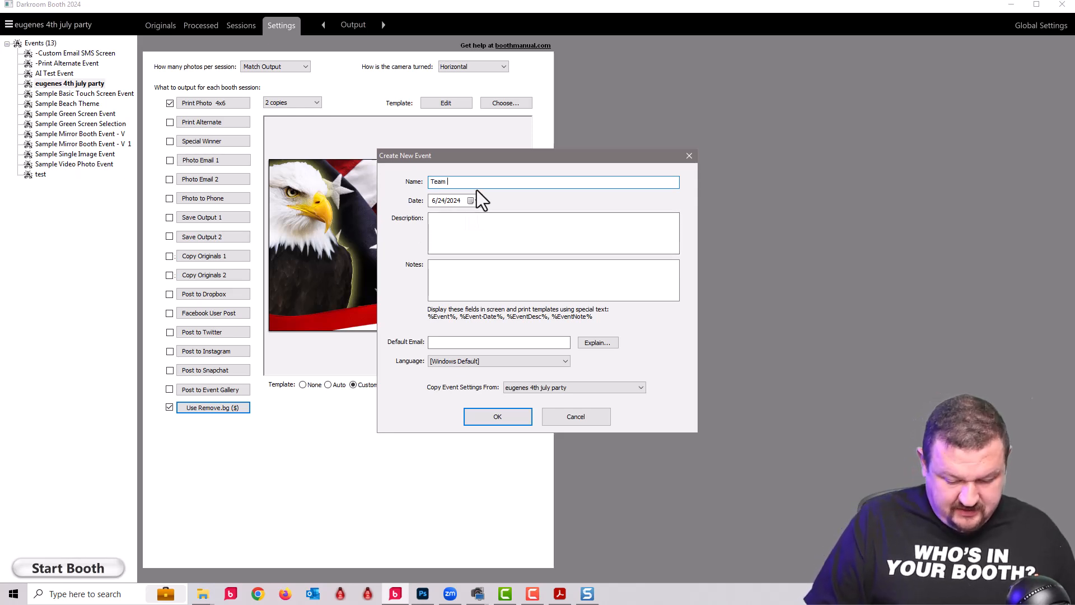
text( USA)
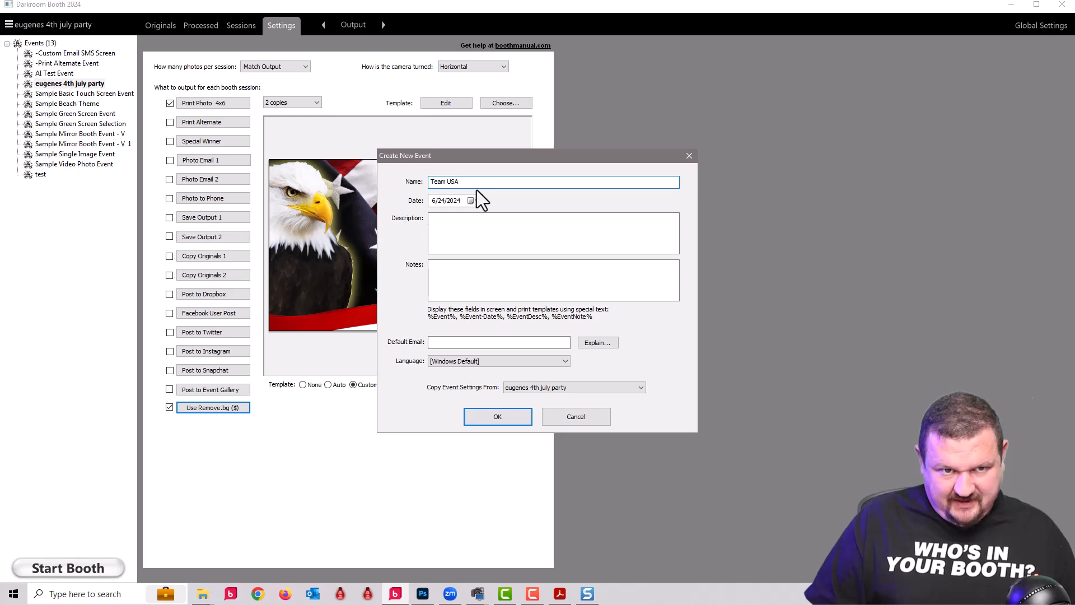
click(497, 418)
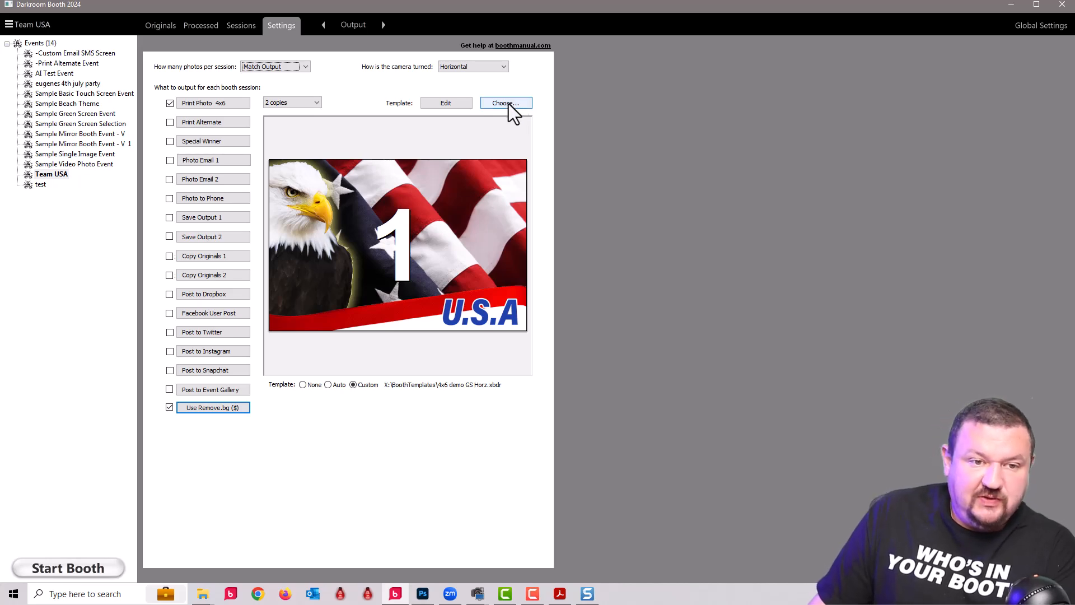
Step: Create a new 4x6 horizontal print template with the description "usa 2024" for the Team USA event
click(514, 102)
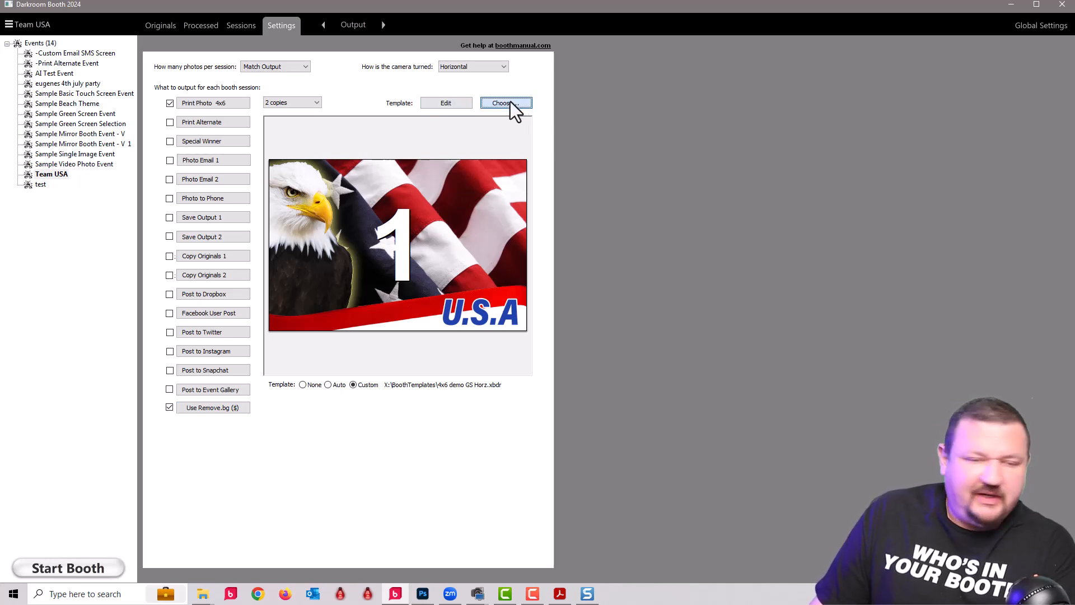
click(521, 20)
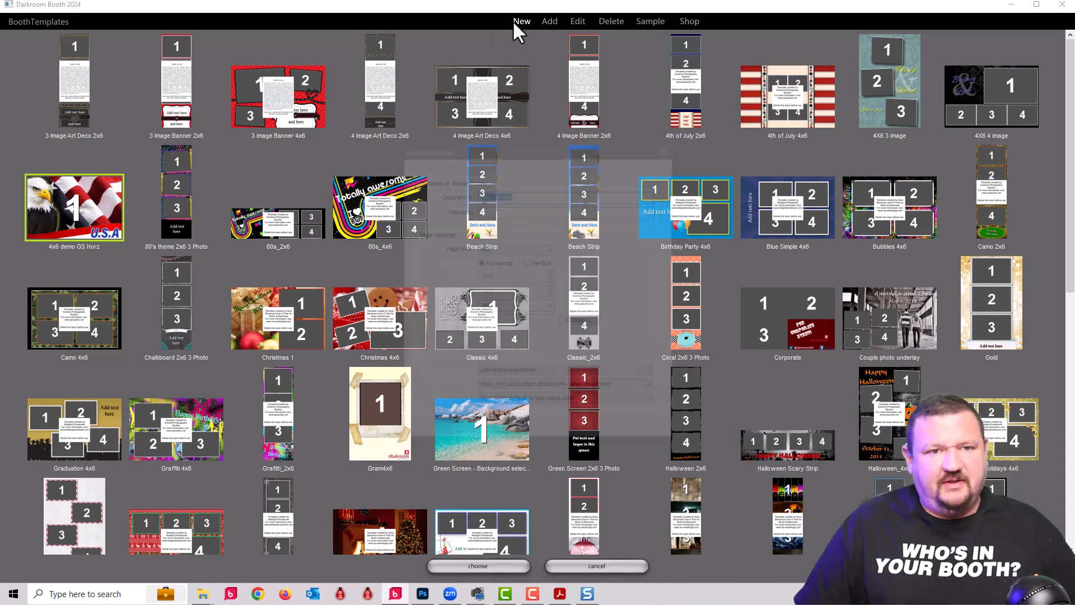
text(usa 2024)
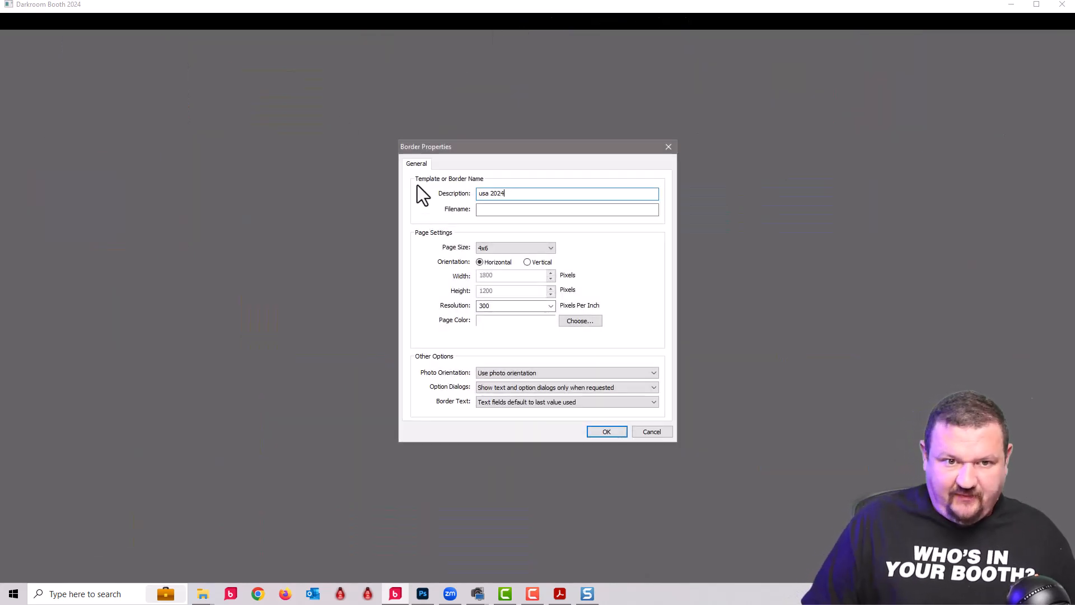
click(622, 432)
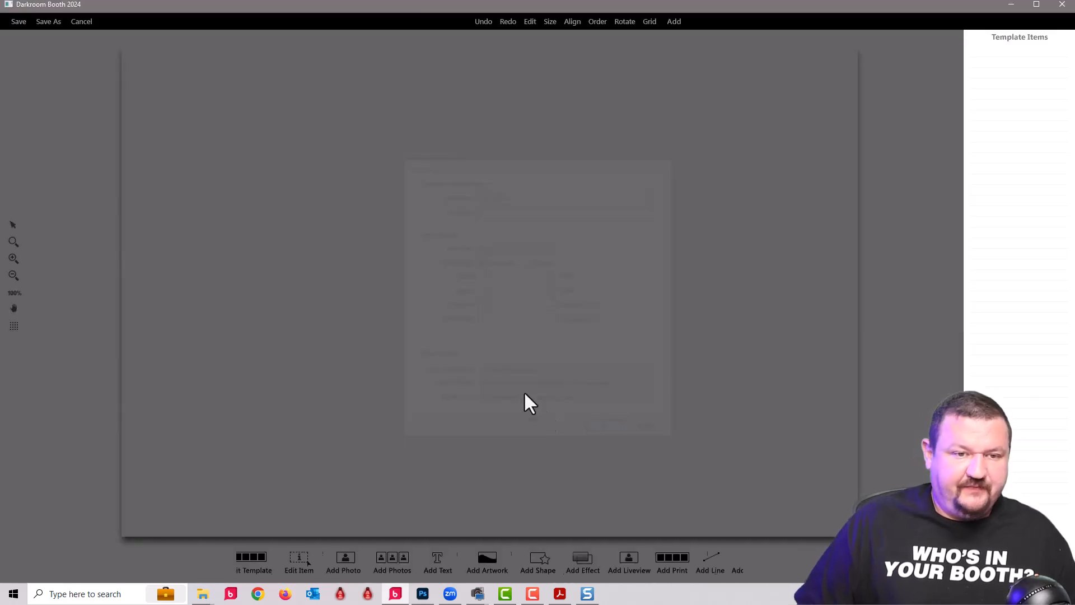
Step: Add an artwork object to the blank template, set it to Graphic List and name the list "usa2024"
click(506, 560)
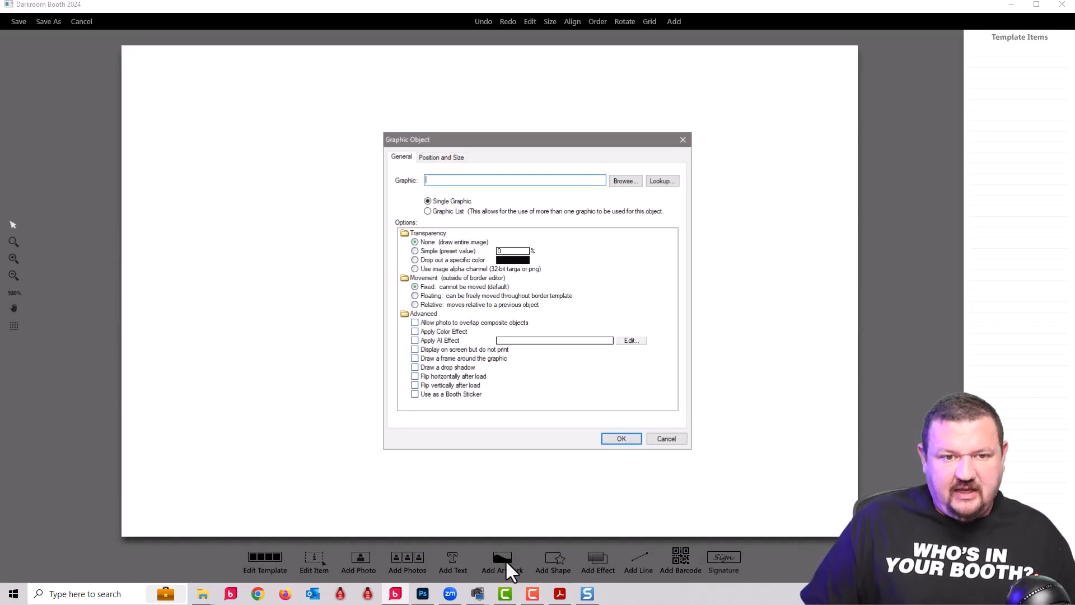
click(625, 178)
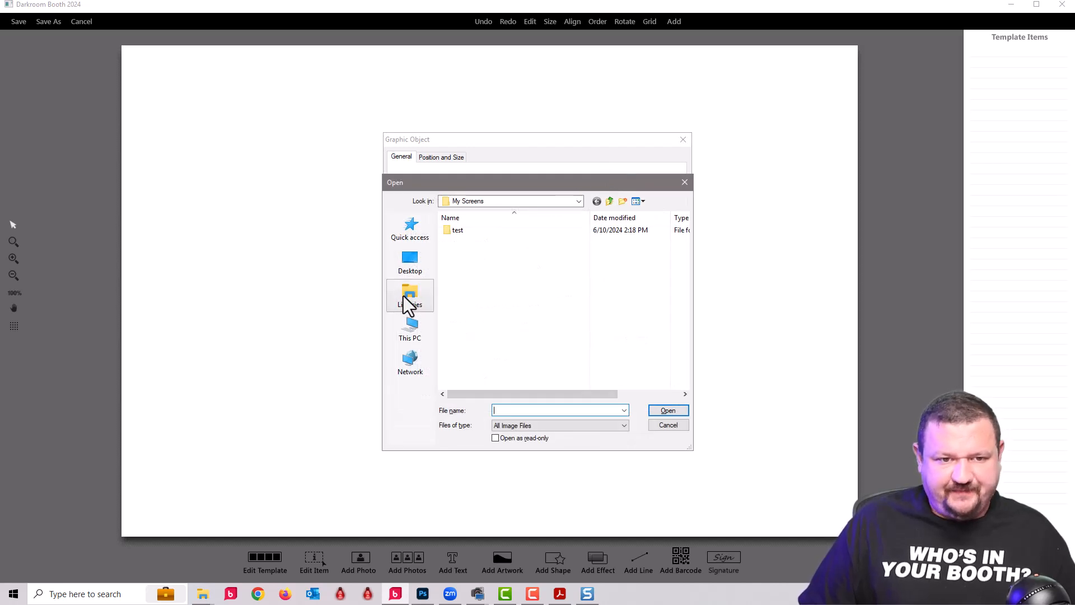
key(Escape)
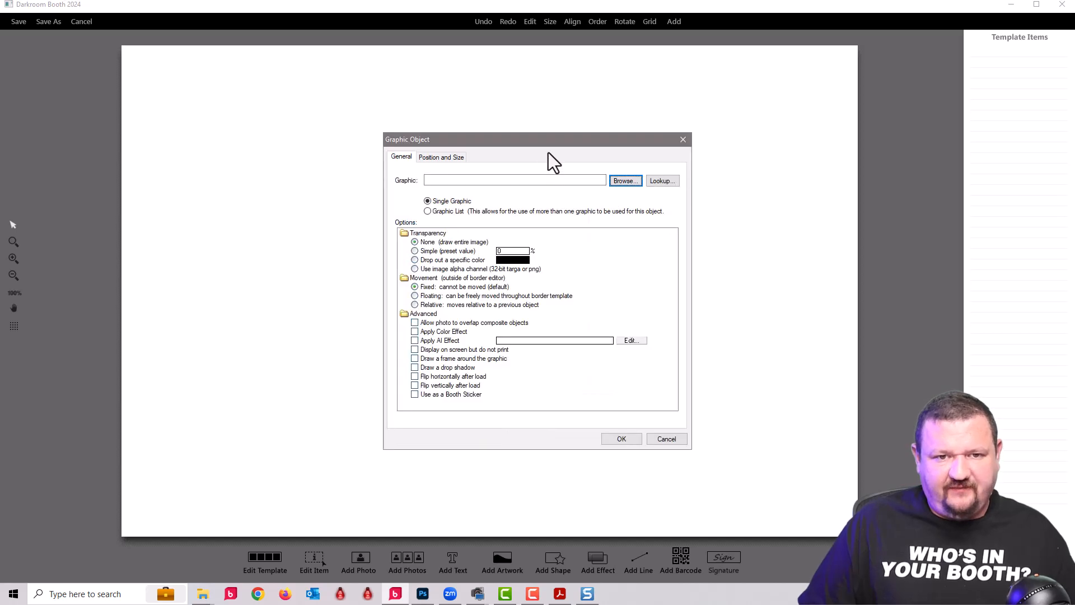
click(473, 212)
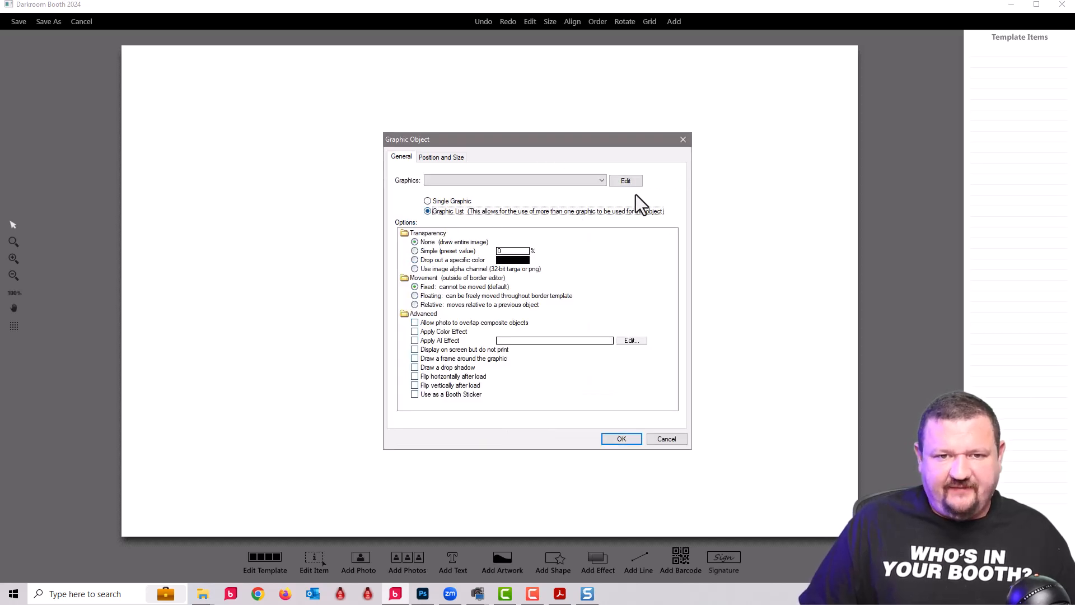
click(624, 182)
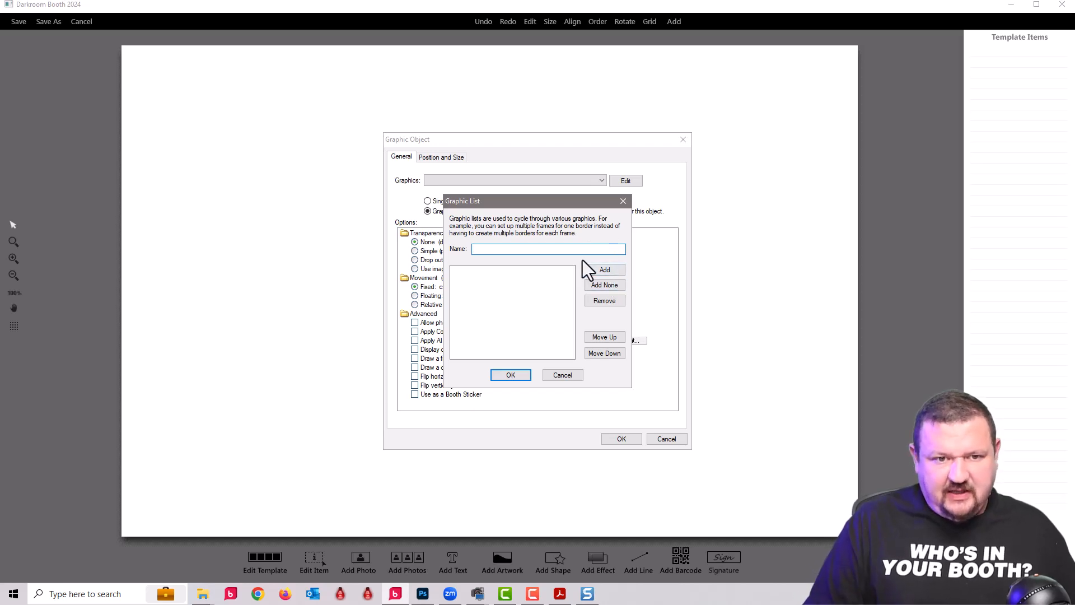
text(us)
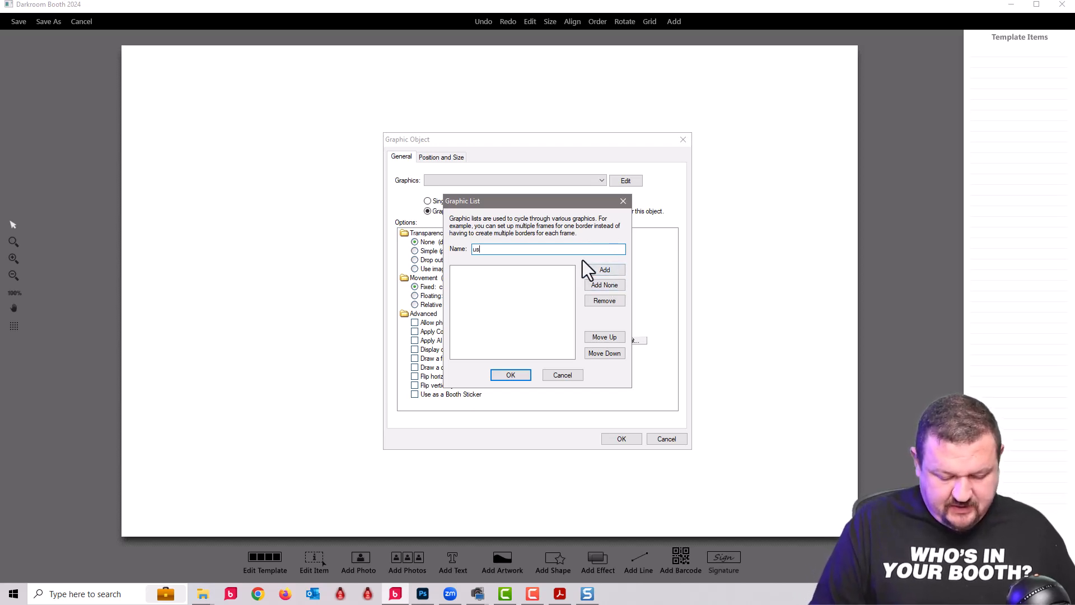
text(a2024)
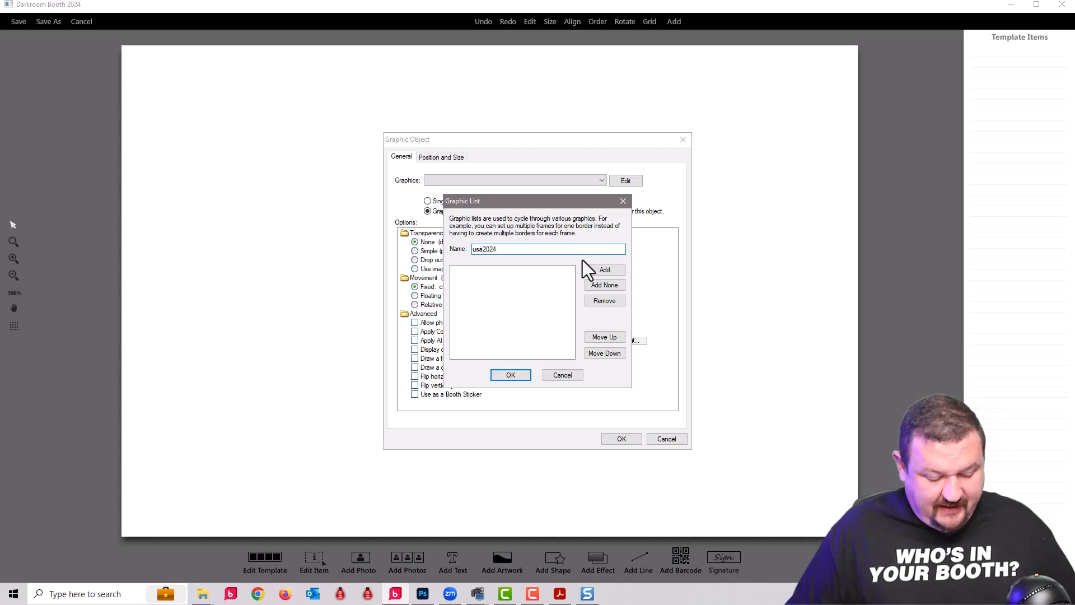
key(ctrl+a)
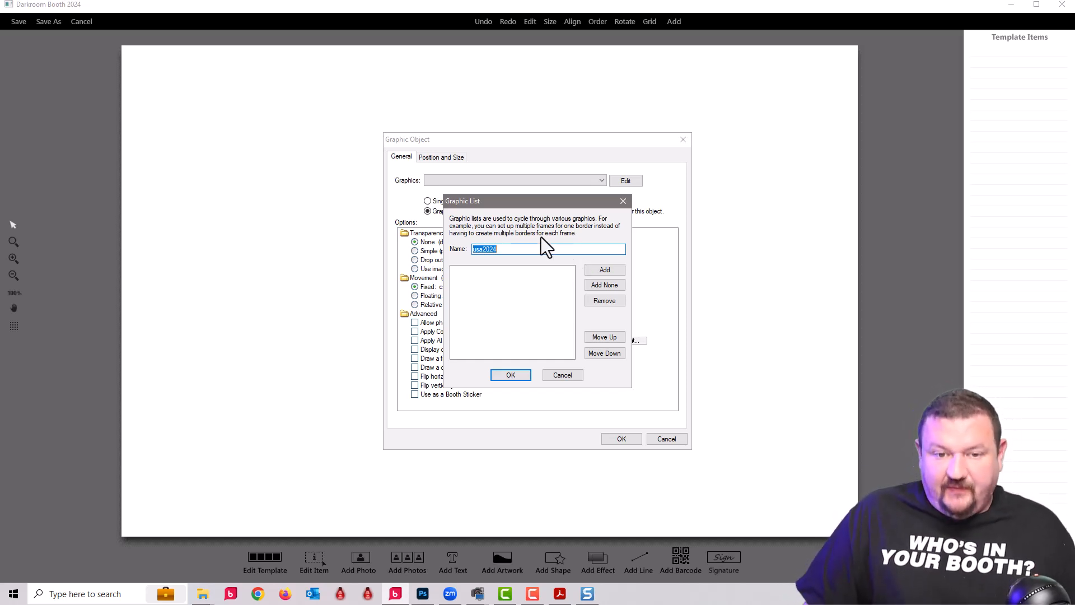
Step: Add lv.jpeg and pf.jpeg from the desktop's demo folder to the "usa2024" graphic list and place the graphic on the template
click(616, 268)
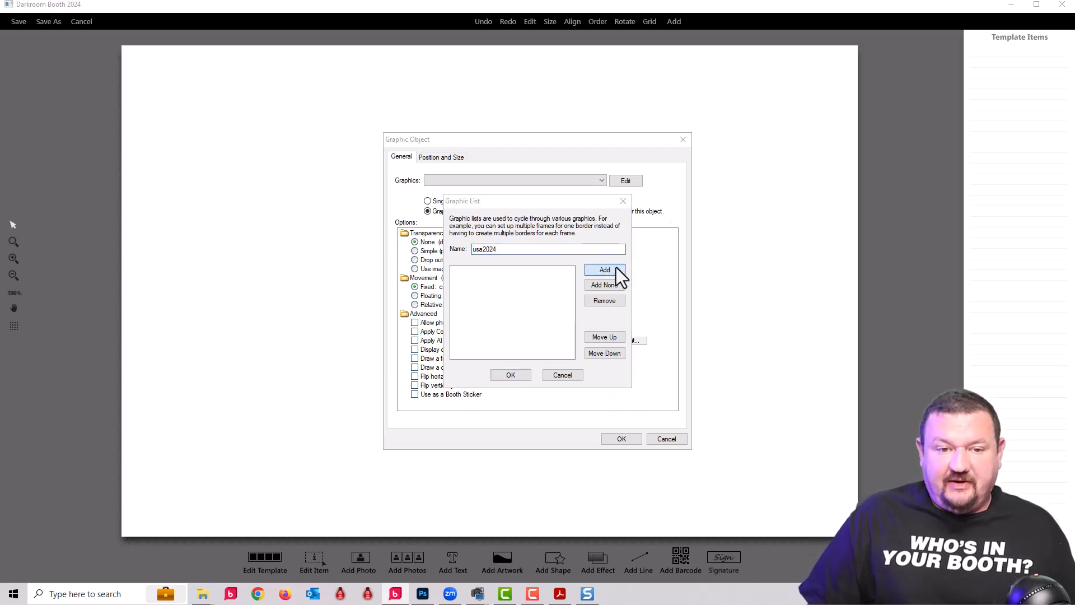
click(412, 264)
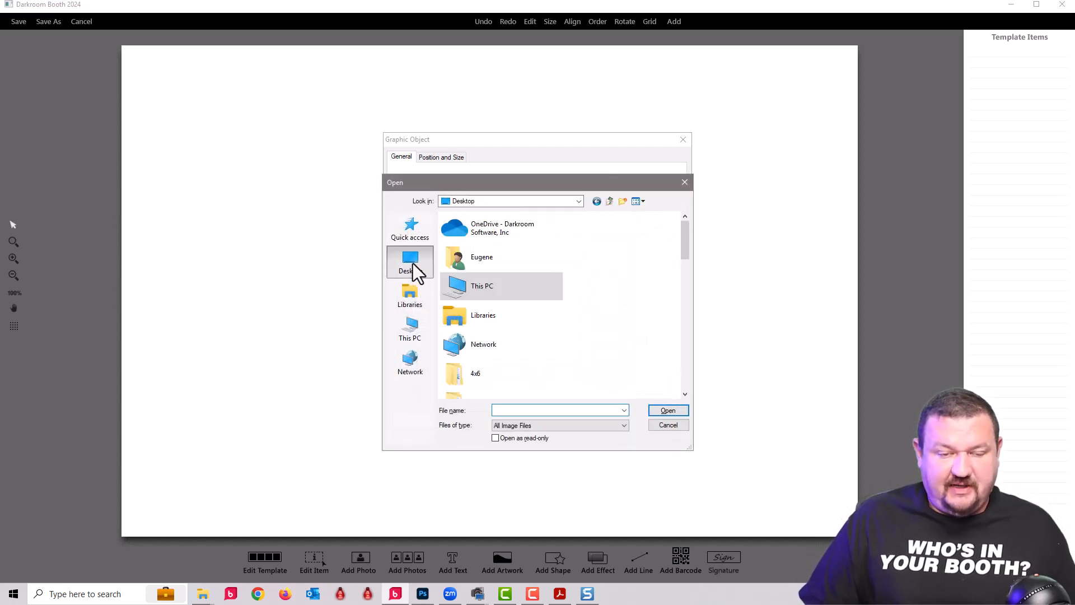
click(475, 378)
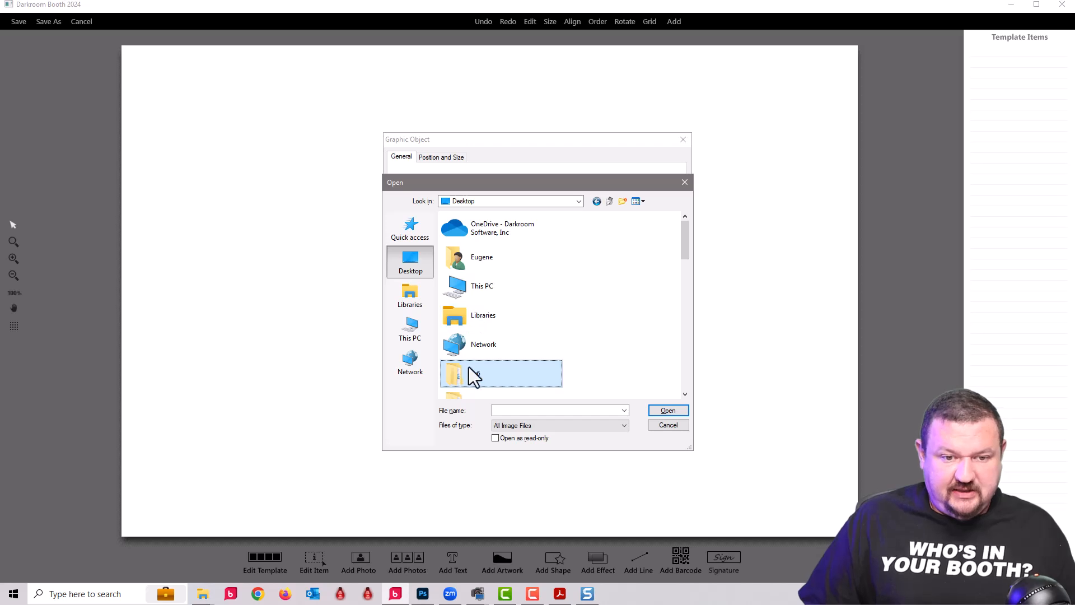
scroll(470, 372, down, 1)
click(485, 387)
double_click(485, 385)
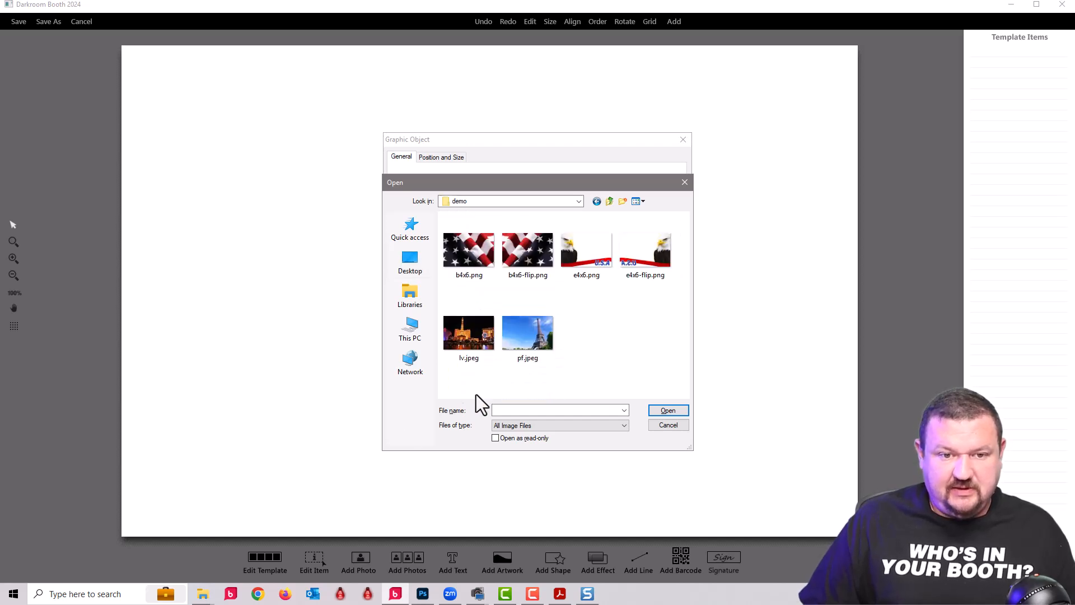
click(526, 336)
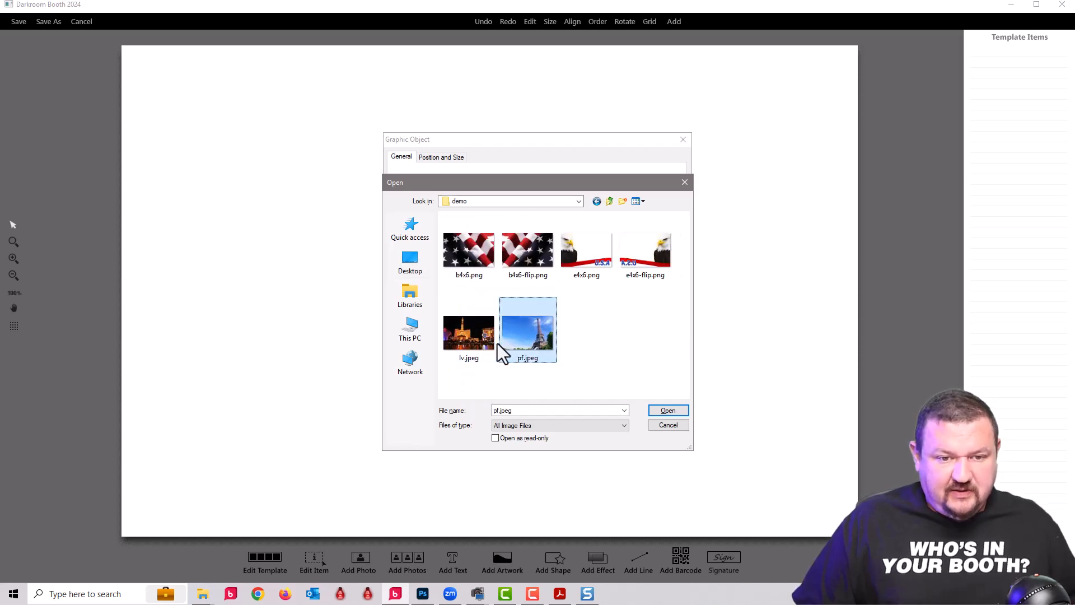
ctrl+click(475, 341)
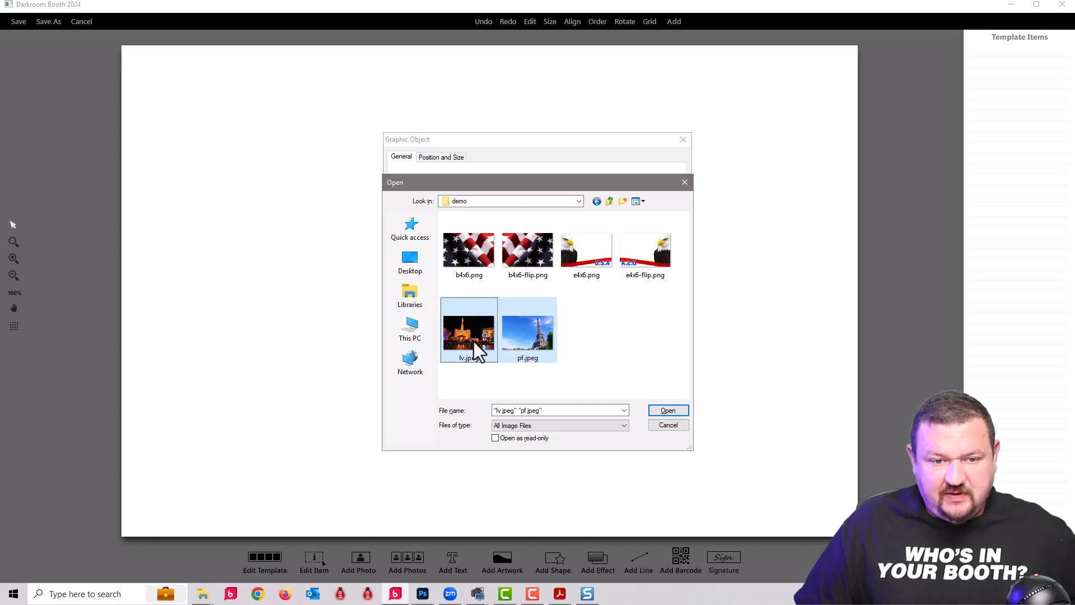
click(674, 409)
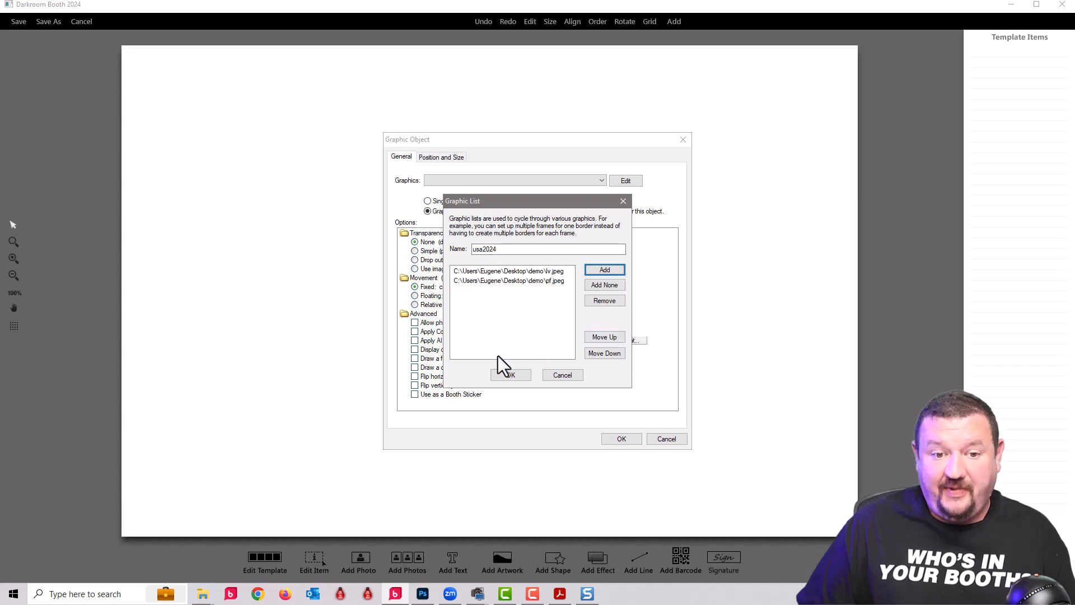
click(507, 374)
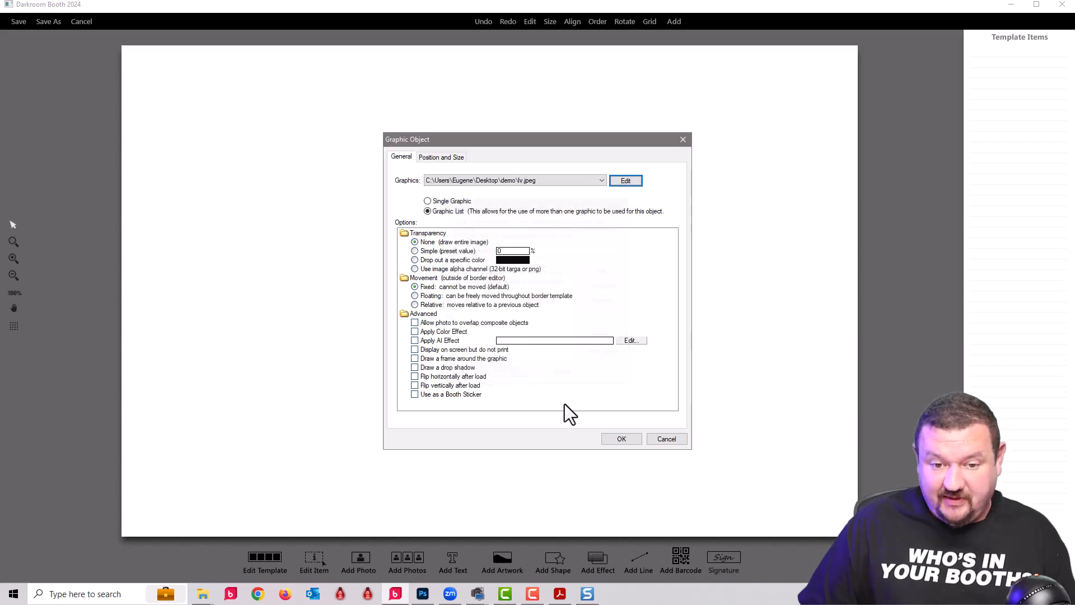
click(622, 439)
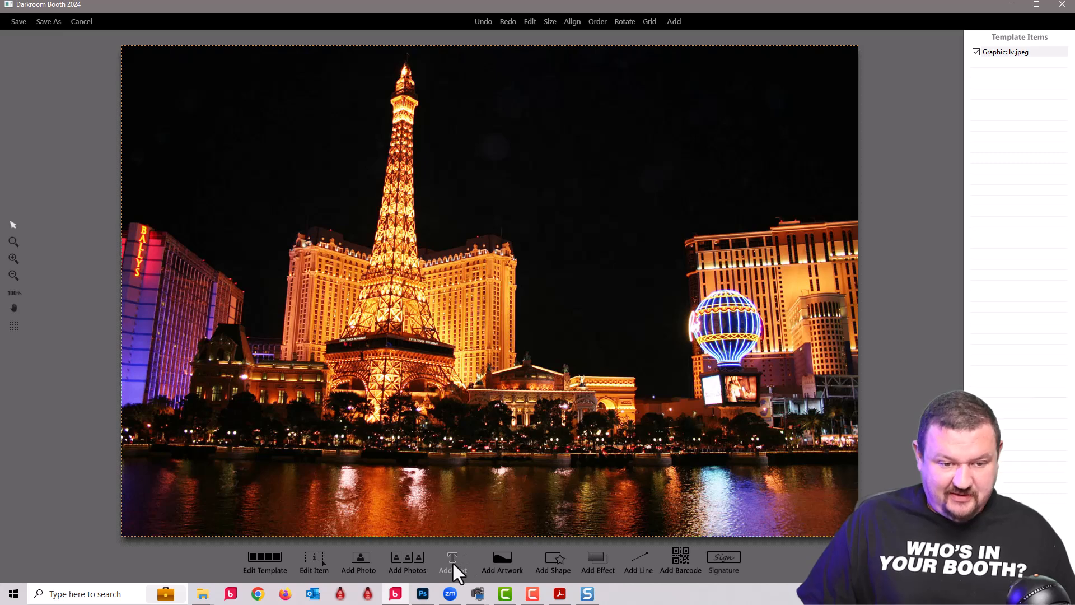
Step: Add Photo1 over the background graphic with Chroma-key (Green-screen or Blue-screen background) transparency
click(353, 569)
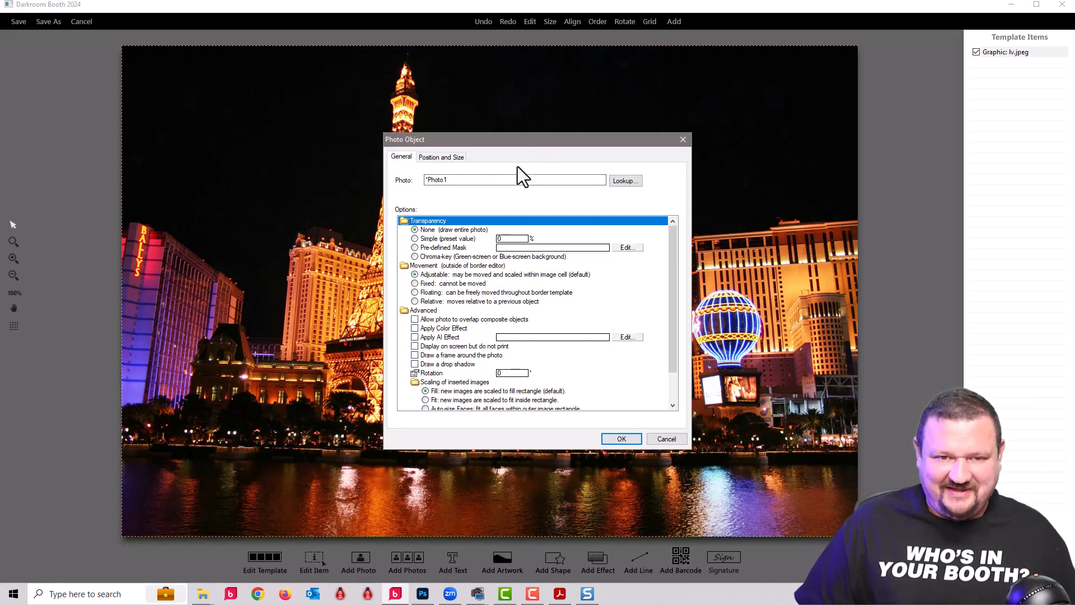
click(415, 257)
click(621, 439)
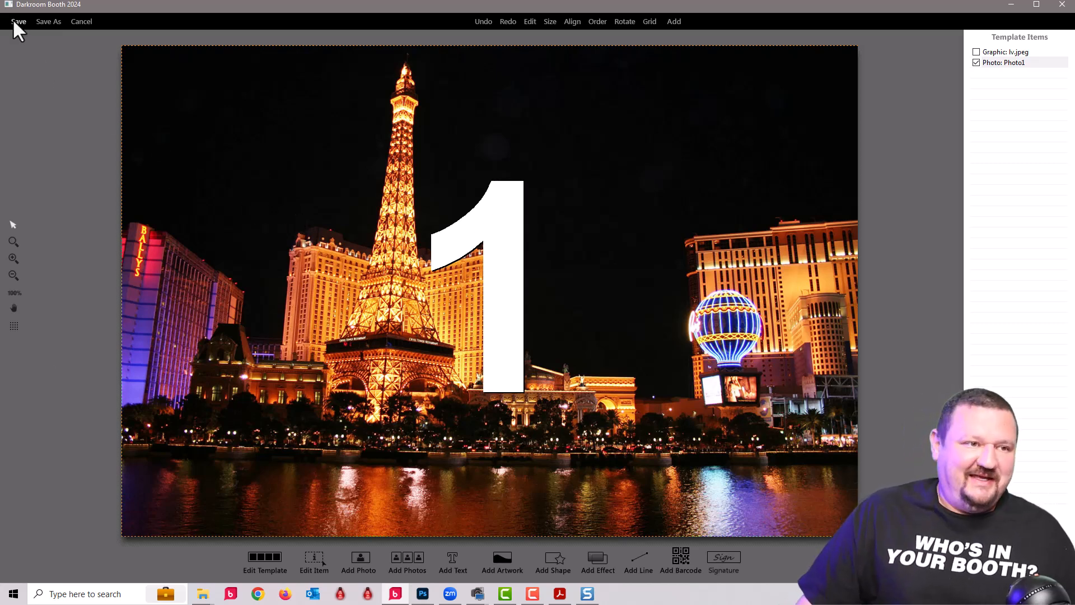
Step: Save the print template as "usa 2024.xbdr" in BoothTemplates and leave the template library without choosing a template
click(42, 21)
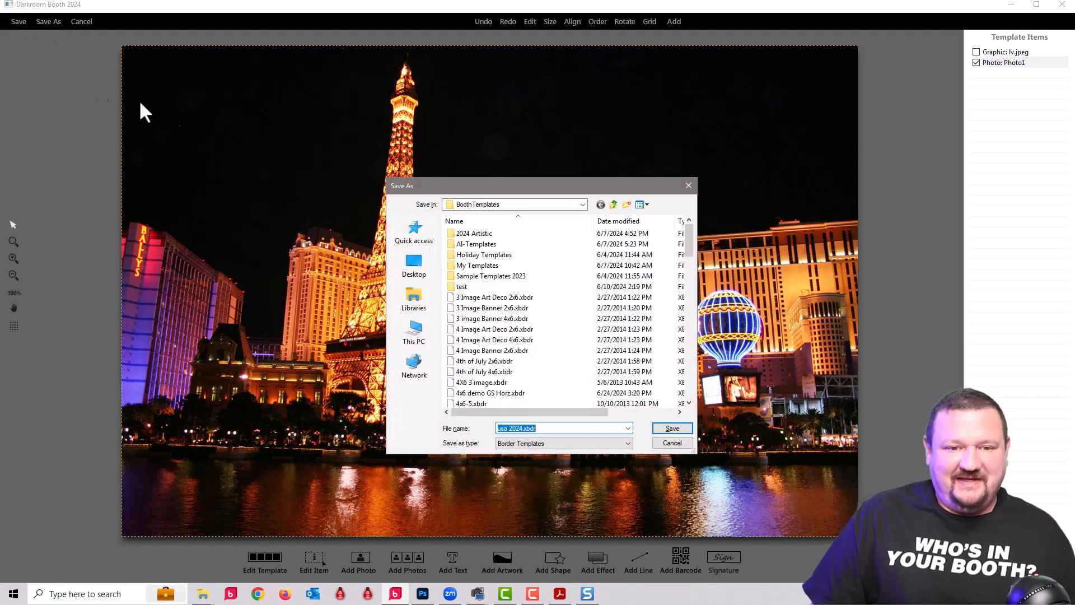
click(673, 428)
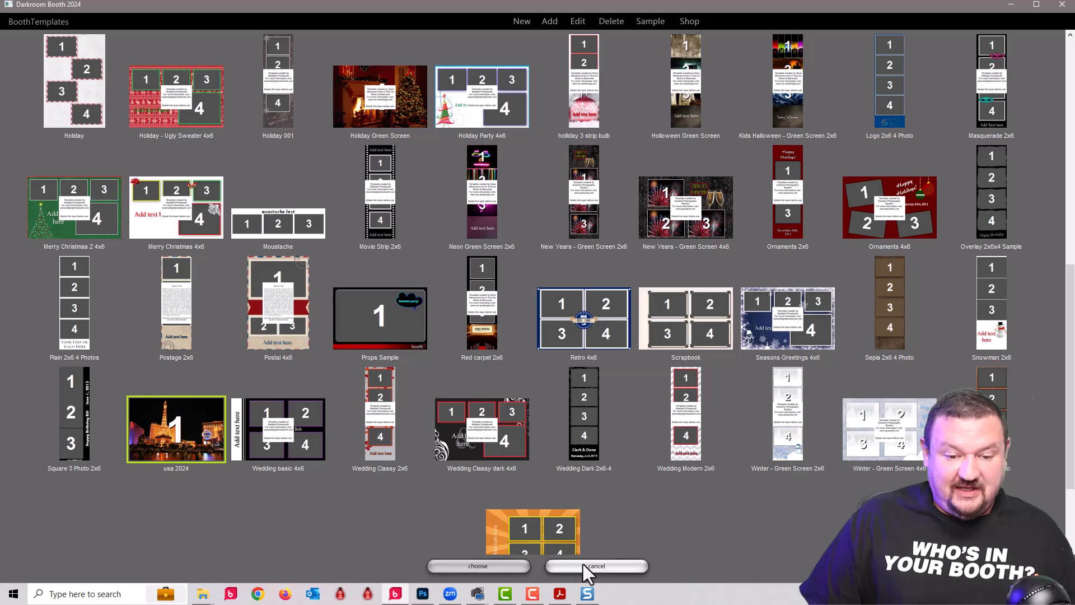
click(583, 567)
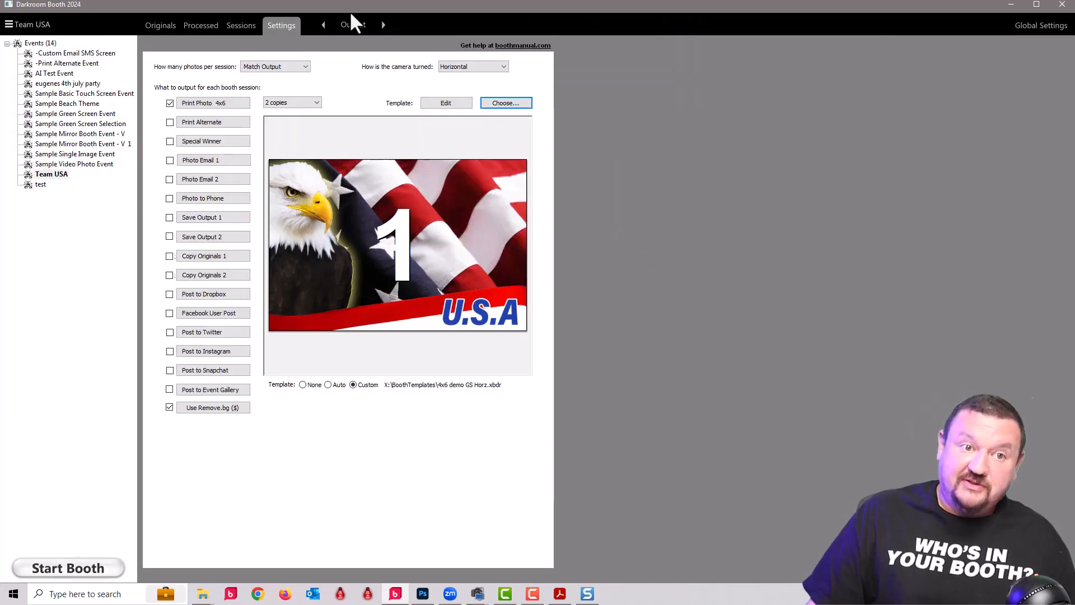
Step: Open the Team USA event's screen template for editing and delete the e4x6-flip.png eagle overlay
click(350, 22)
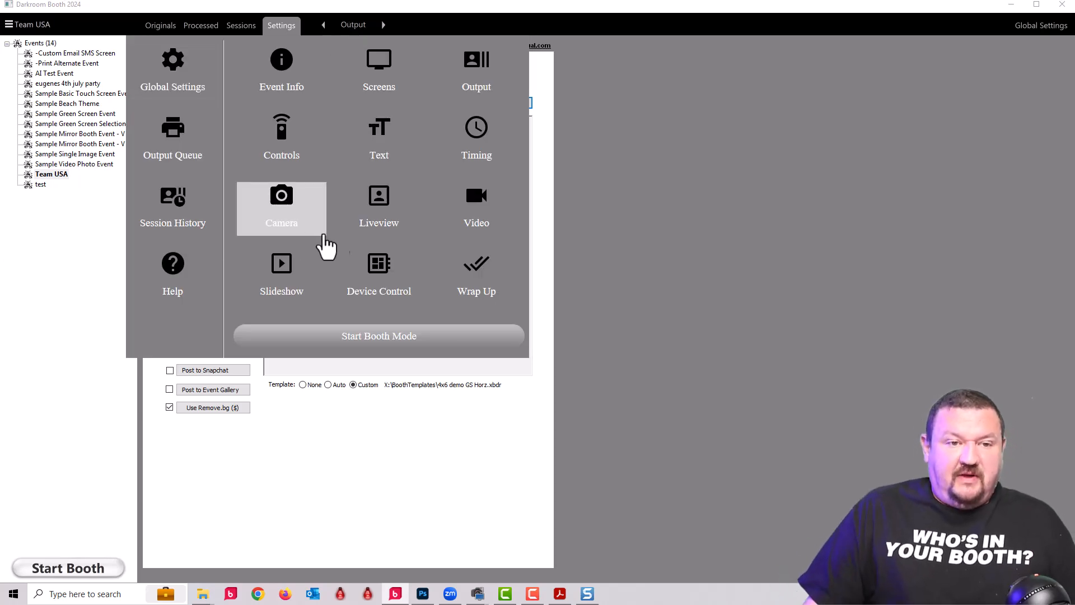
click(375, 87)
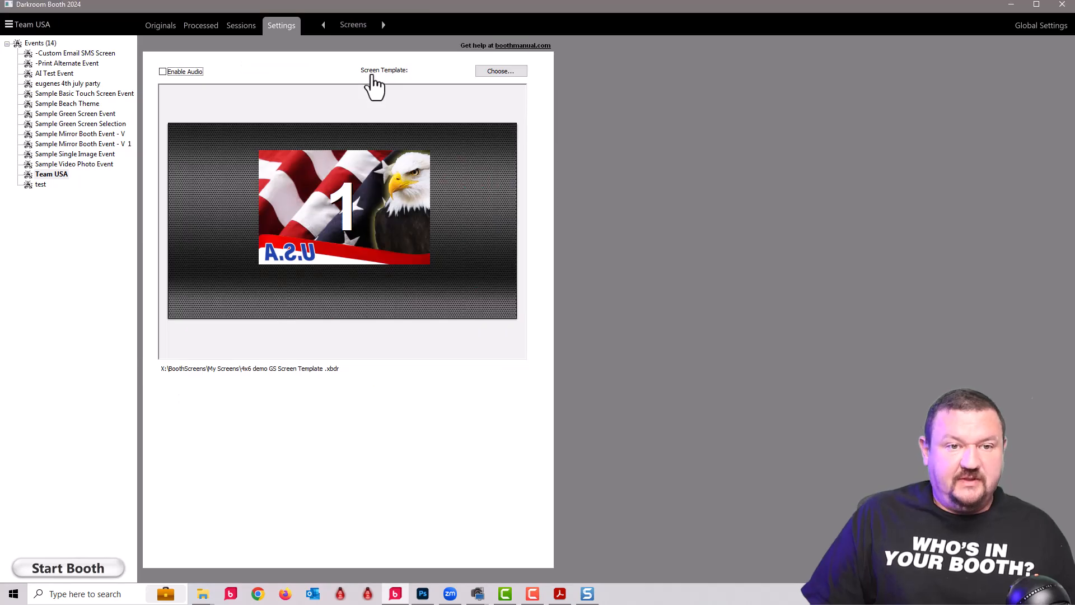
click(440, 74)
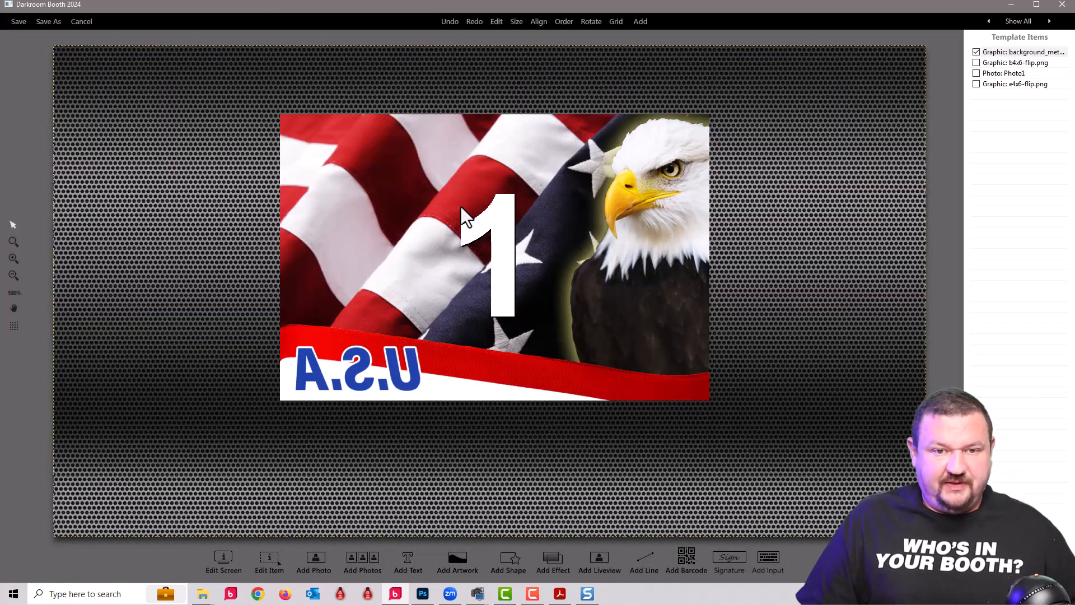
click(1004, 64)
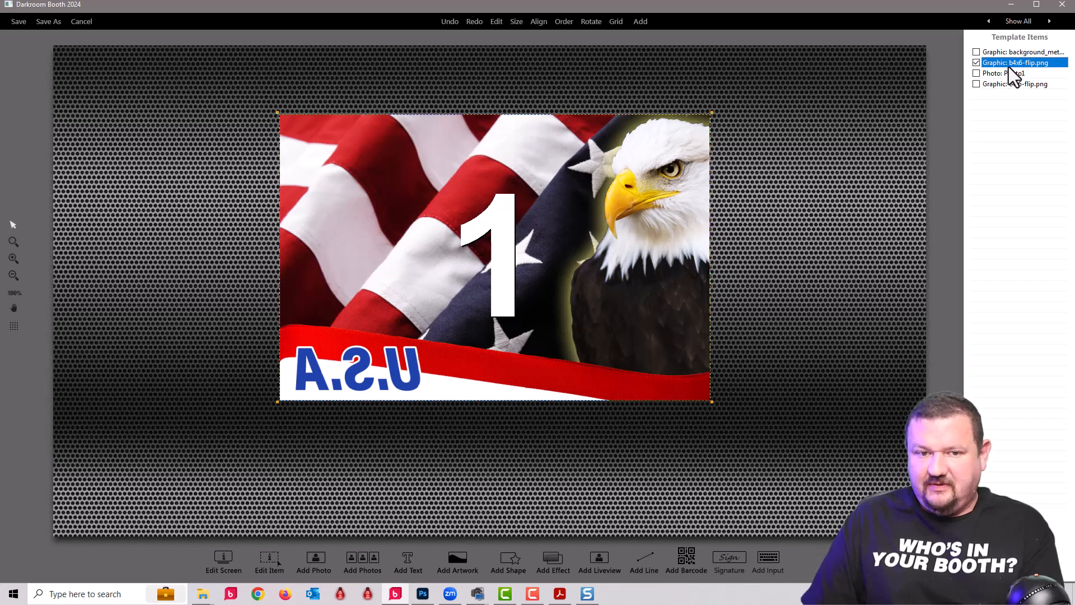
mouse_move(1010, 64)
mouse_down()
mouse_move(1009, 75)
mouse_move(1008, 63)
mouse_up()
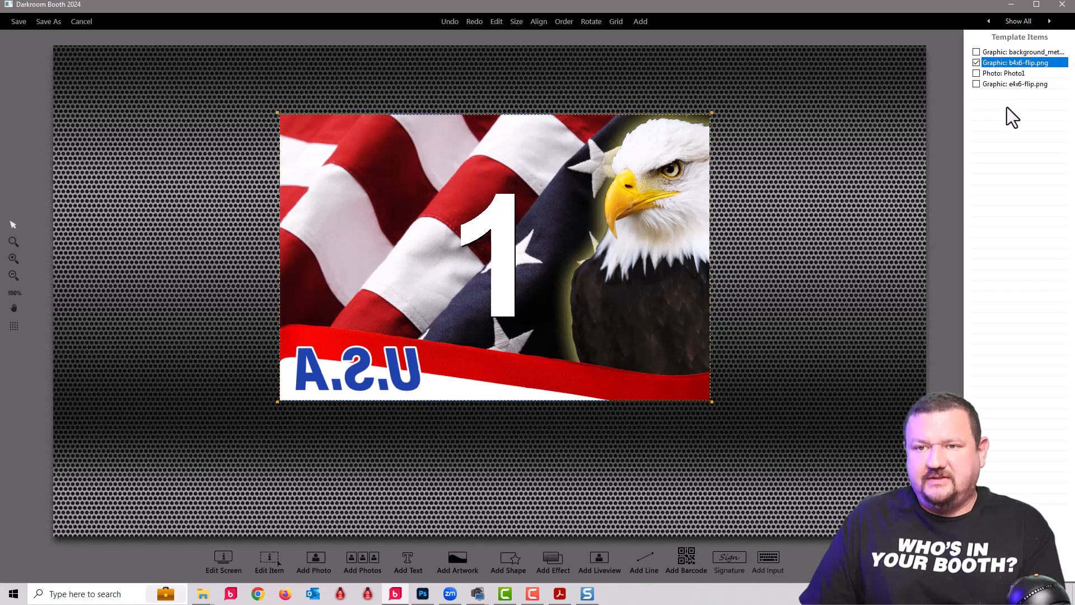
click(1002, 84)
key(Delete)
key(Return)
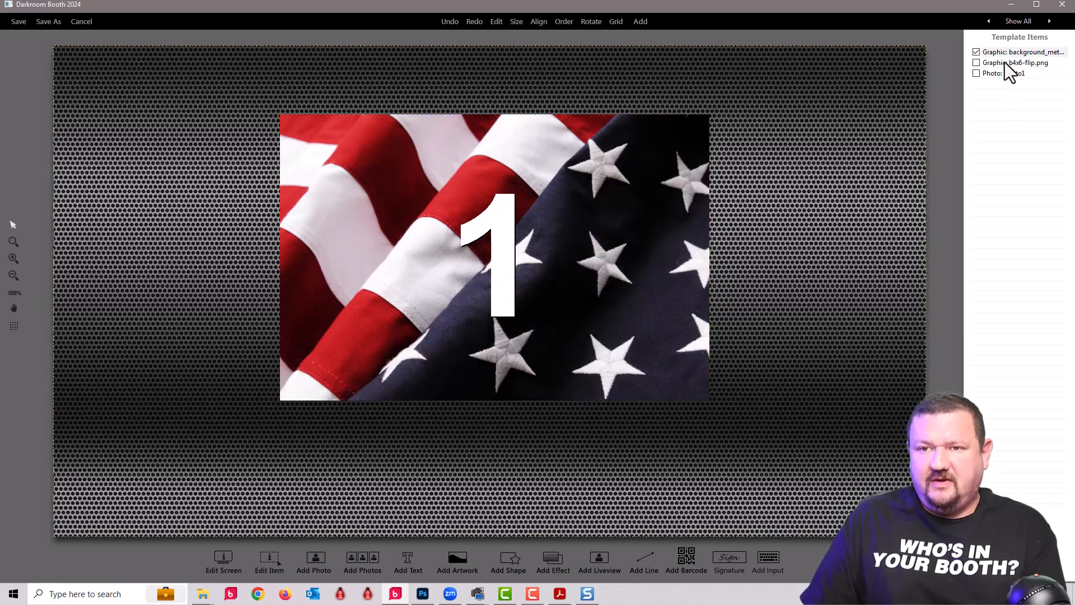
Step: Switch the b4x6-flip.png flag background on the screen template to a Graphic List named "usa2024"
click(1004, 63)
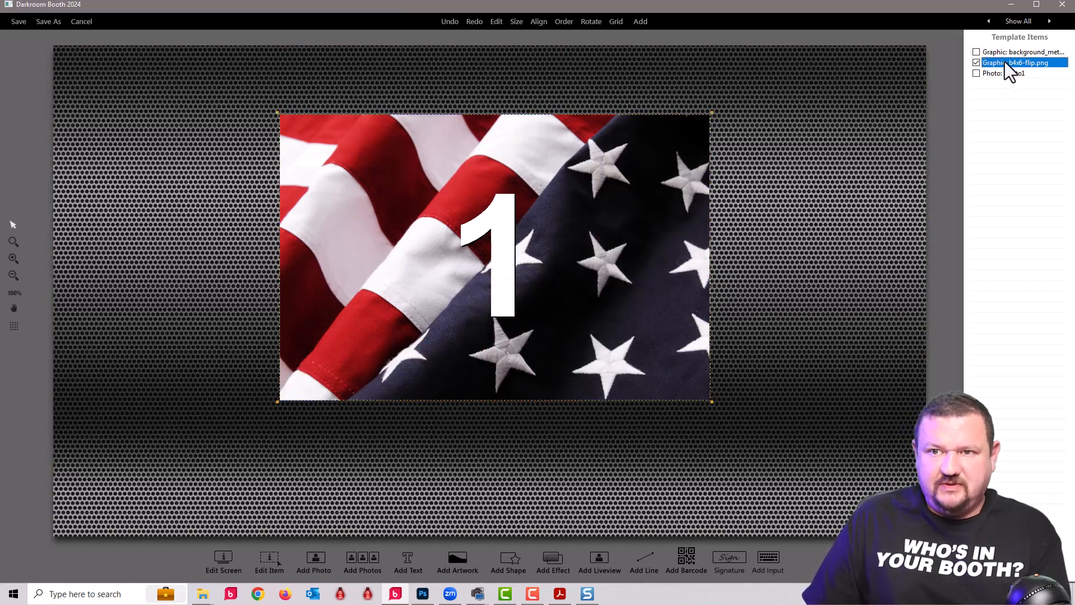
double_click(1005, 62)
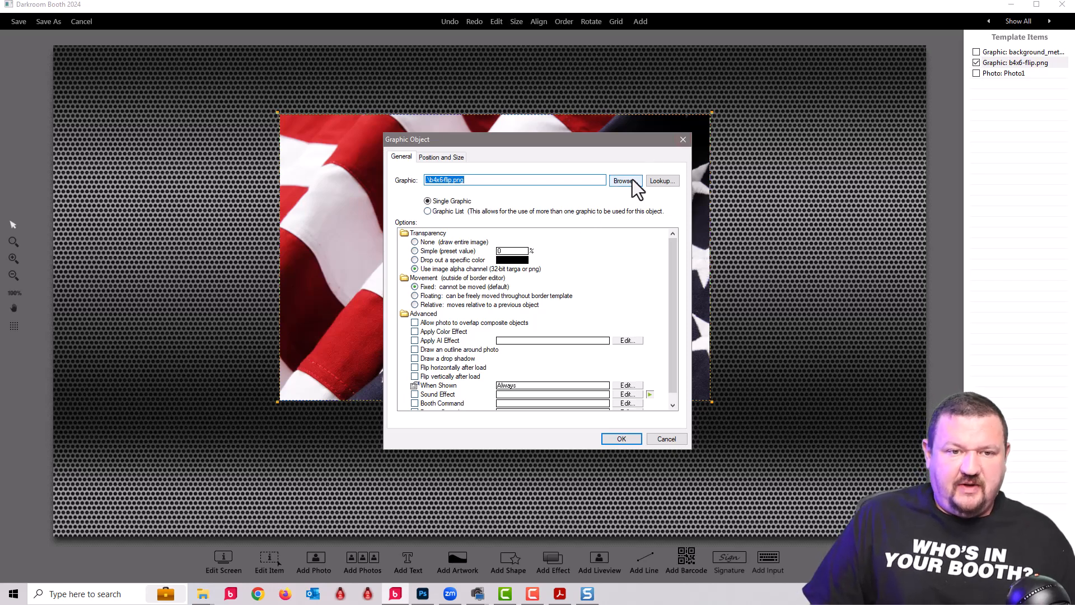
click(428, 210)
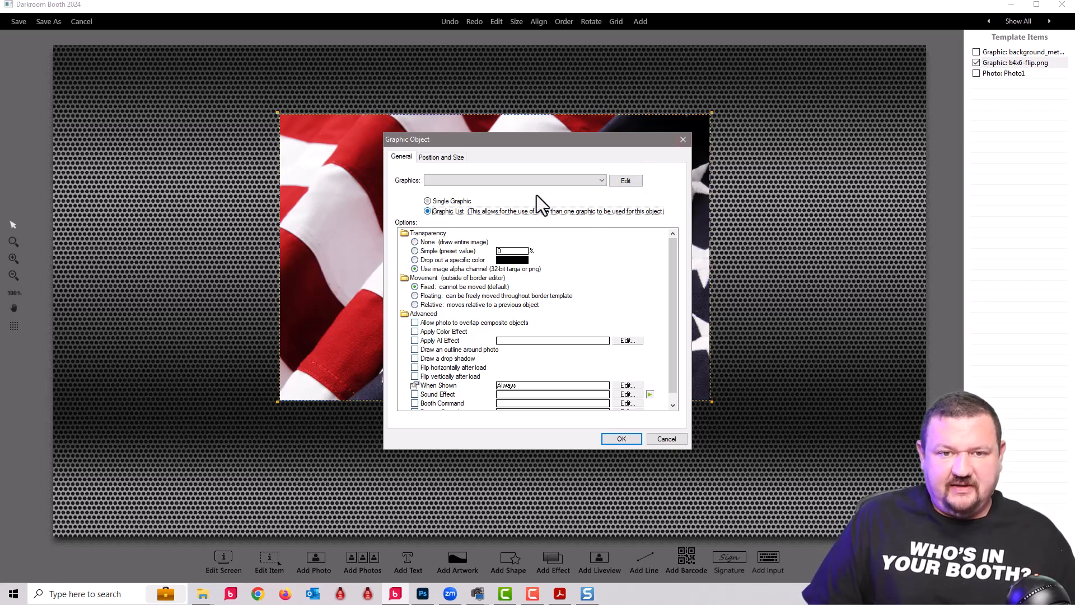
click(631, 181)
click(606, 302)
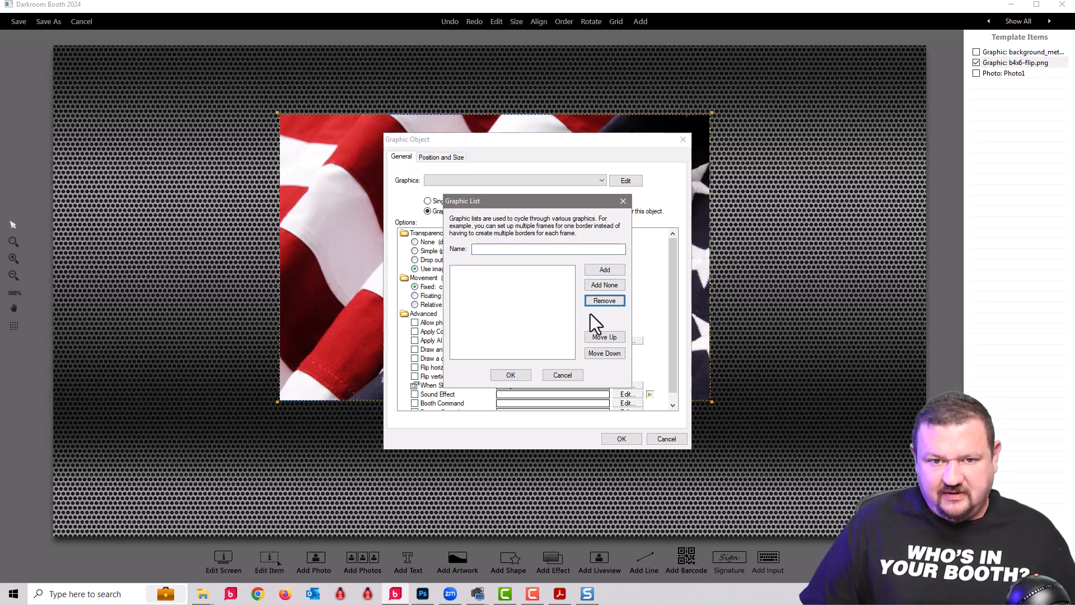
click(553, 249)
text(usa2024)
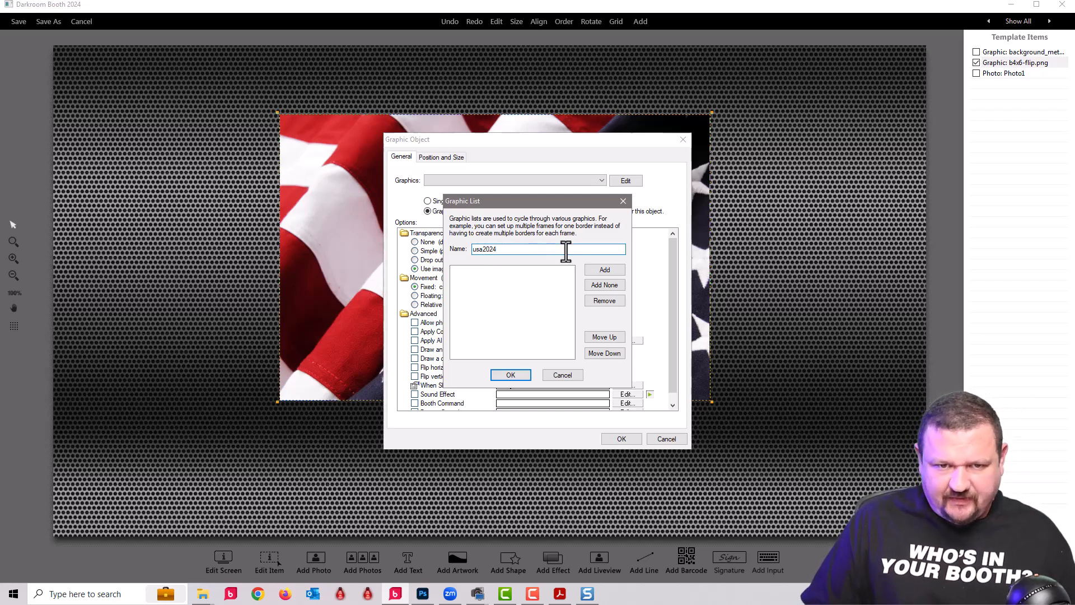
Step: Fill the screen template's "usa2024" graphic list with lv.jpeg and pf.jpeg from the demo folder and apply it
click(598, 272)
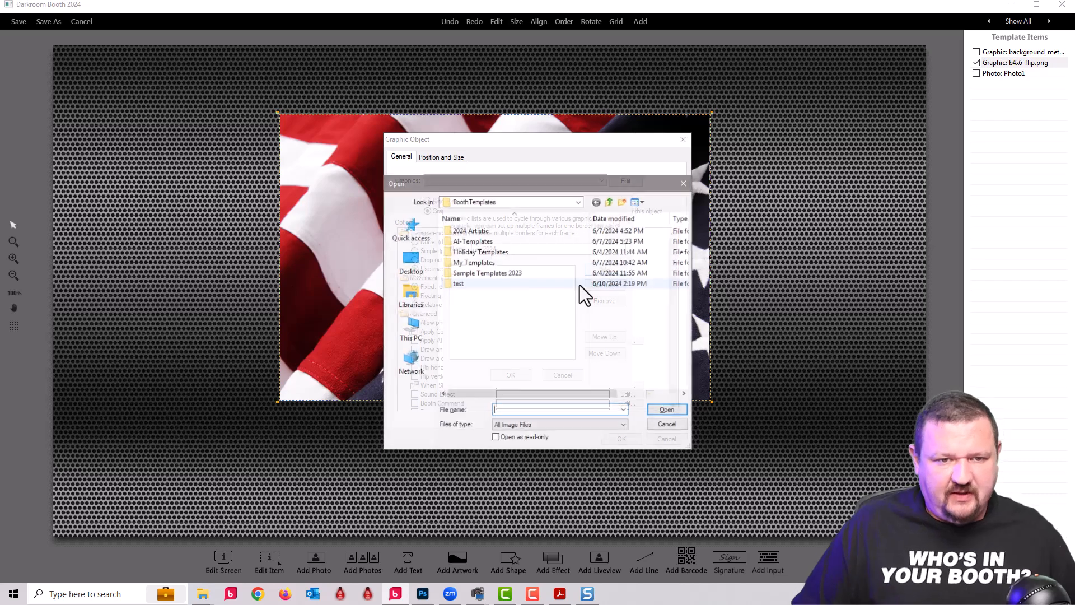
click(416, 275)
scroll(486, 347, down, 2)
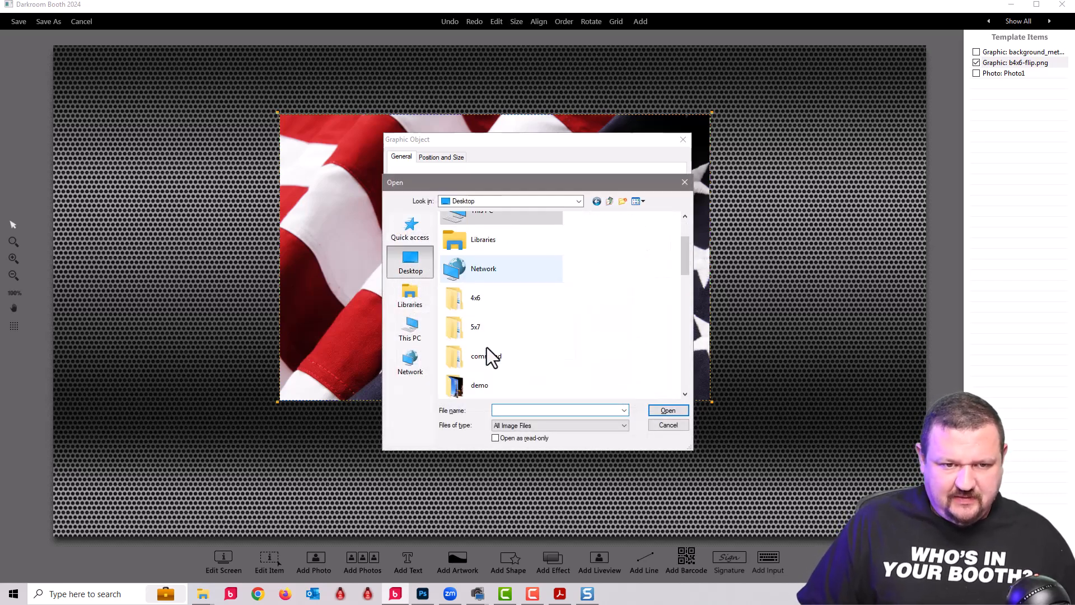
double_click(476, 385)
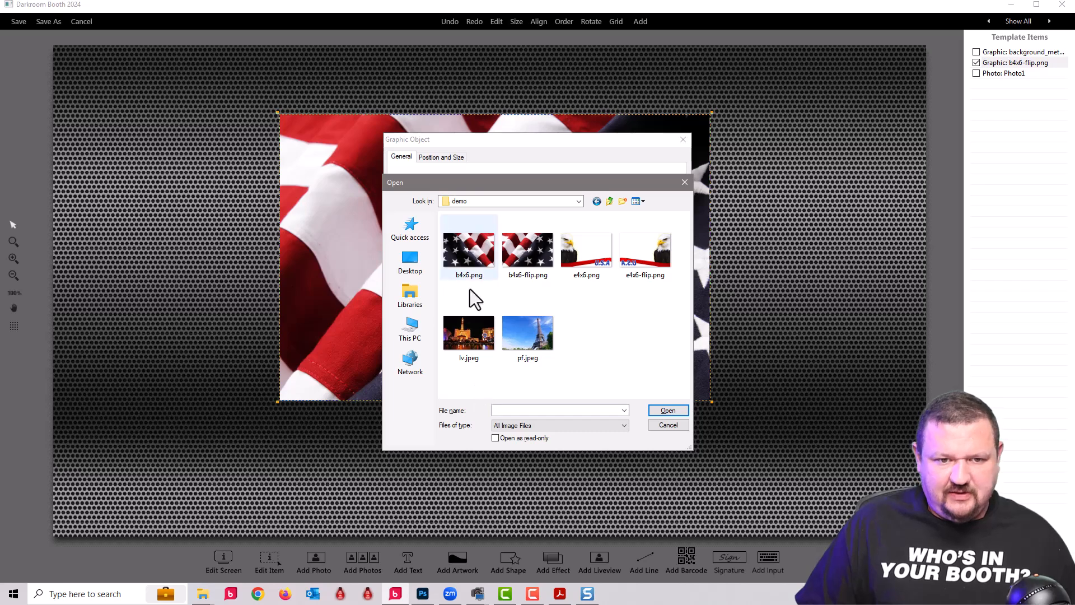
click(468, 338)
ctrl+click(533, 344)
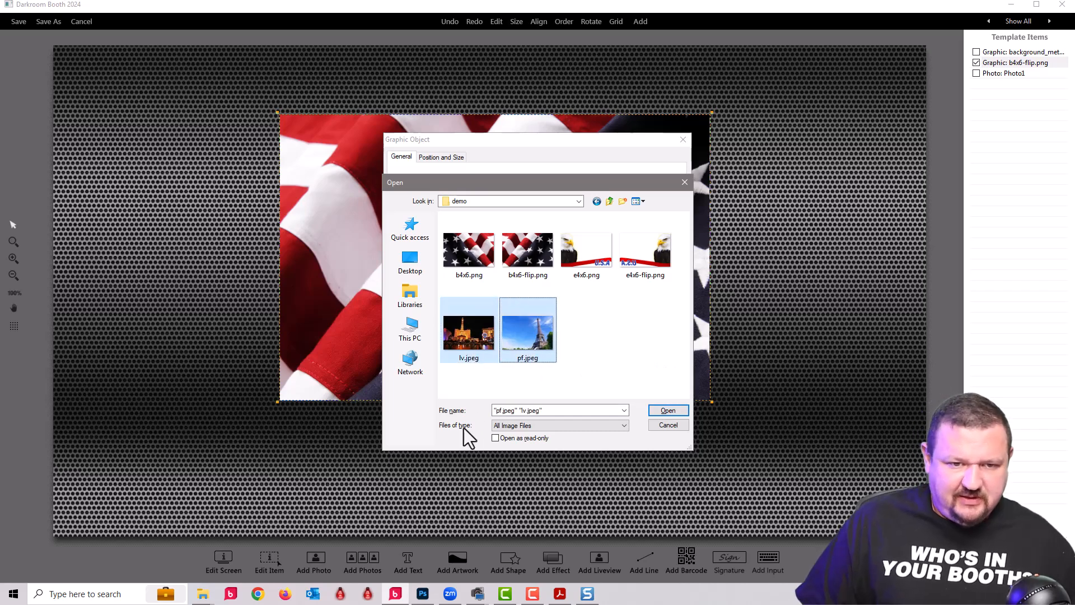
click(666, 411)
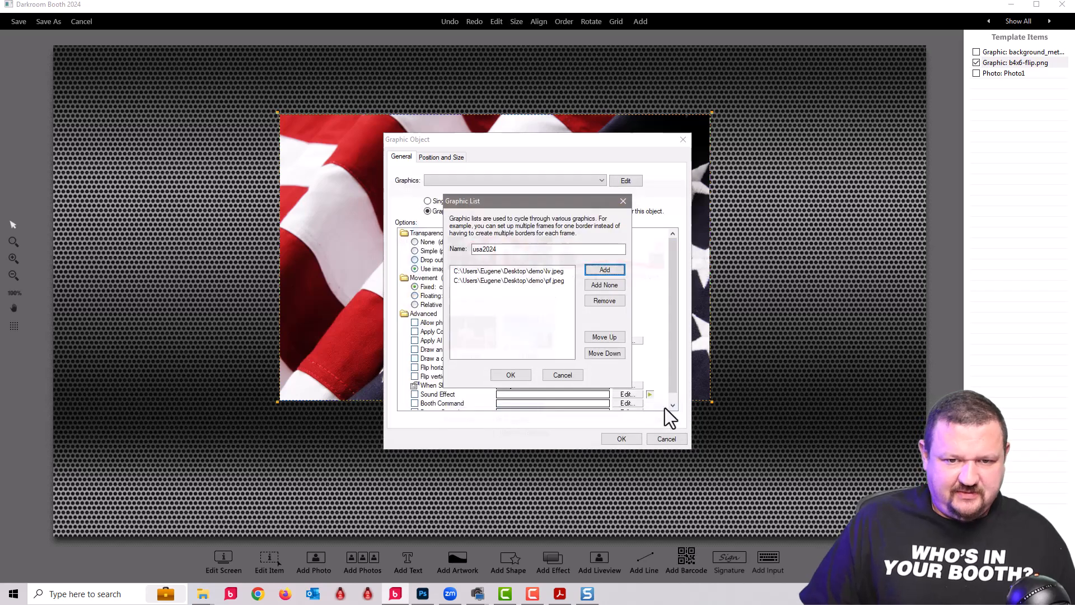
click(500, 373)
click(619, 438)
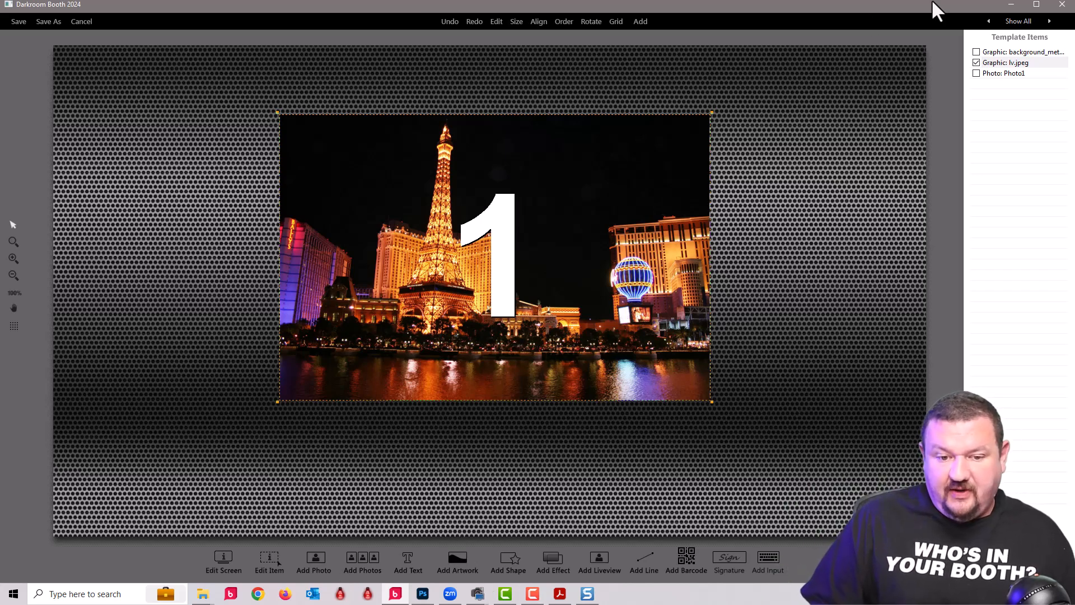
Step: Add artwork to the screen template using the lv.jpeg image from the demo folder
click(450, 564)
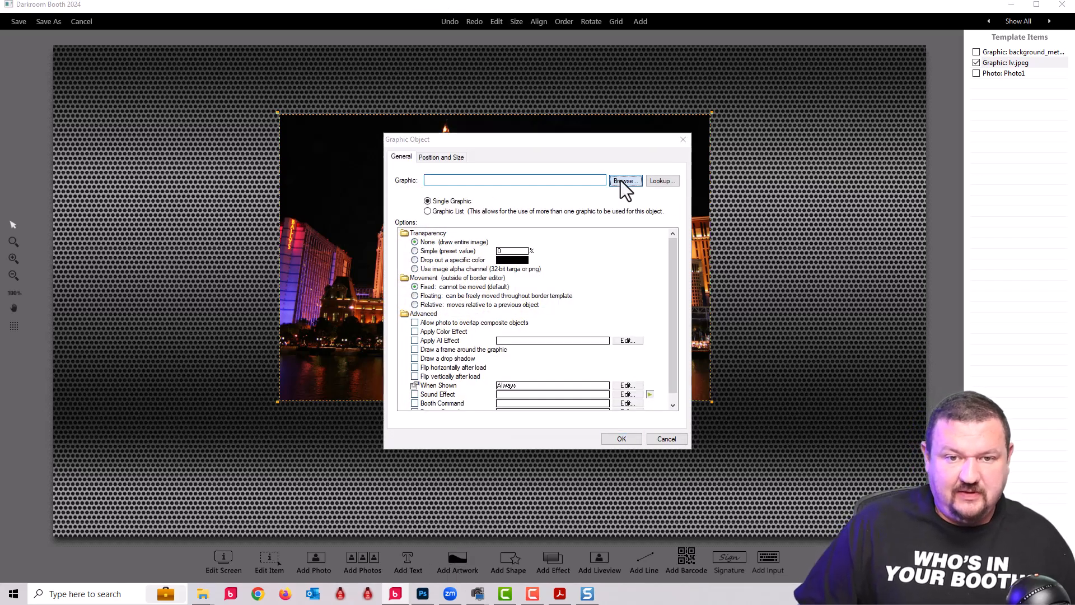
click(624, 180)
click(455, 341)
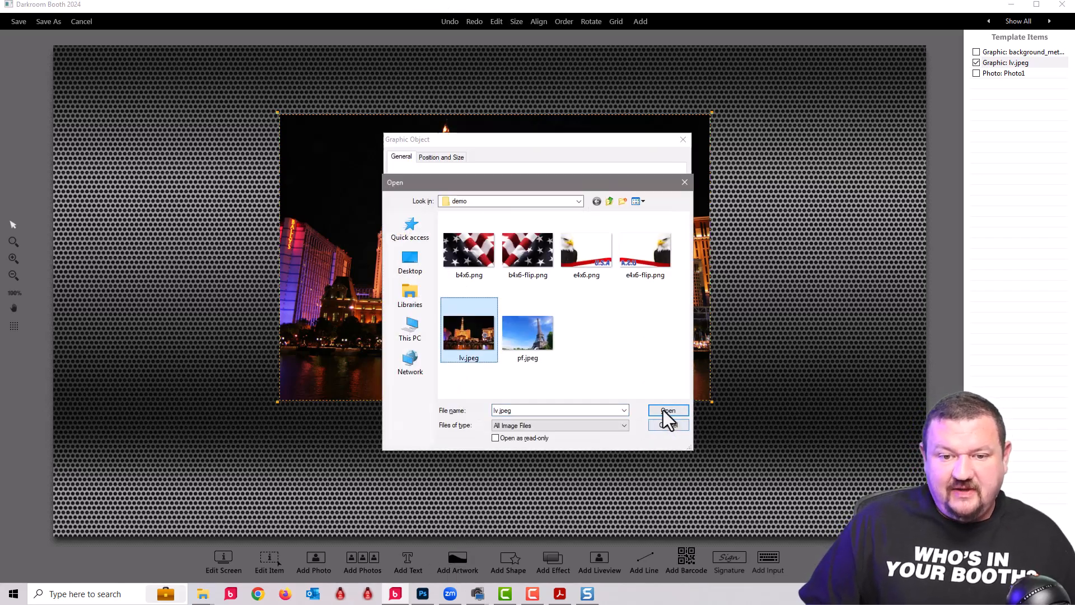
click(664, 411)
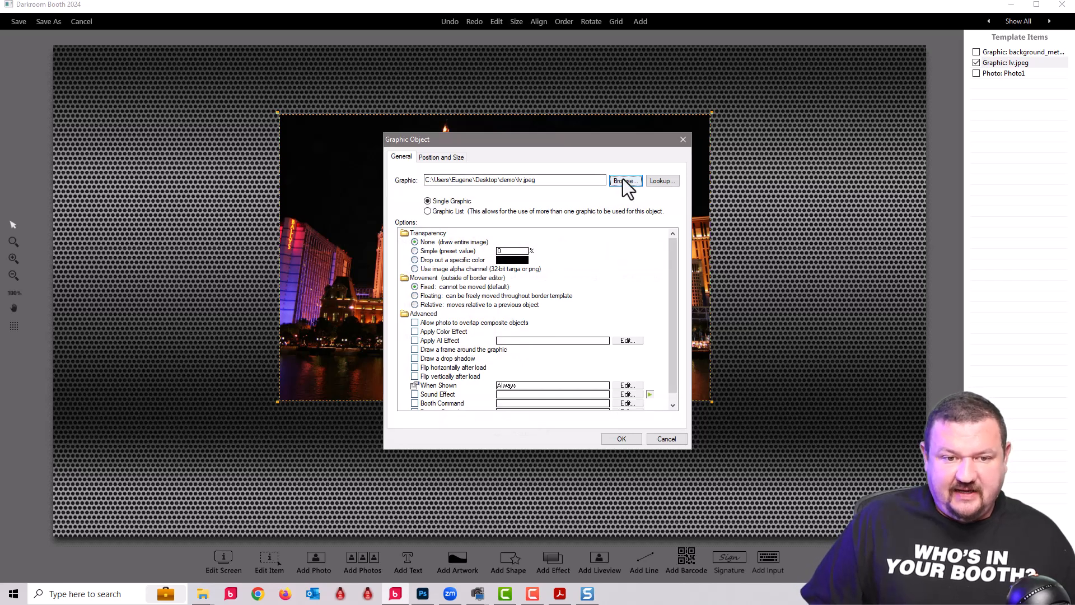
Step: Give the new lv.jpeg artwork a Choose Graphic booth command for list "usa2024", index 1, that starts the photo session
scroll(421, 396, down, 1)
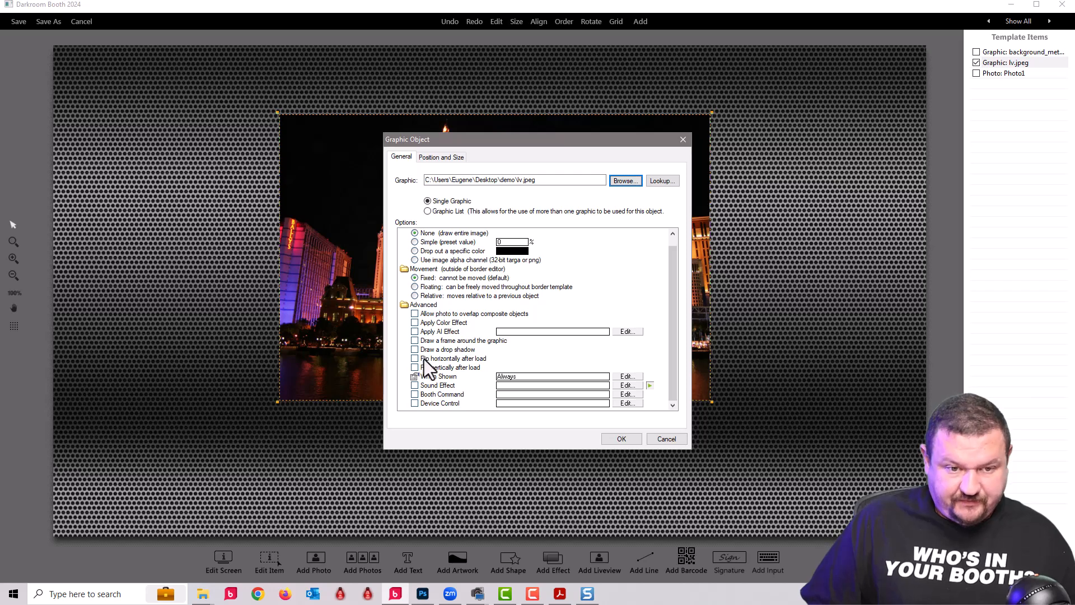
click(415, 394)
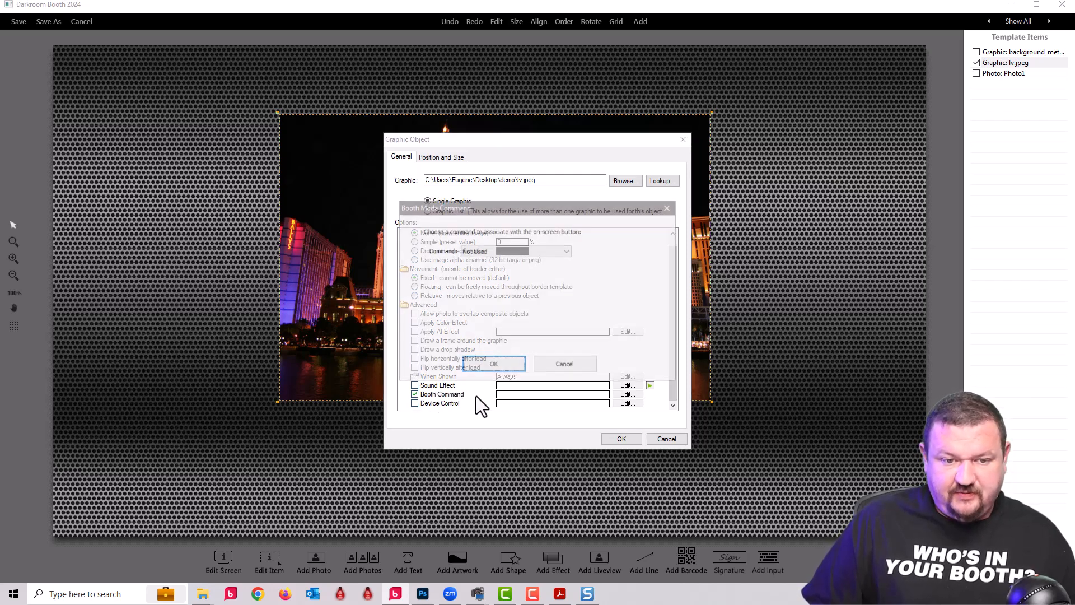
click(511, 251)
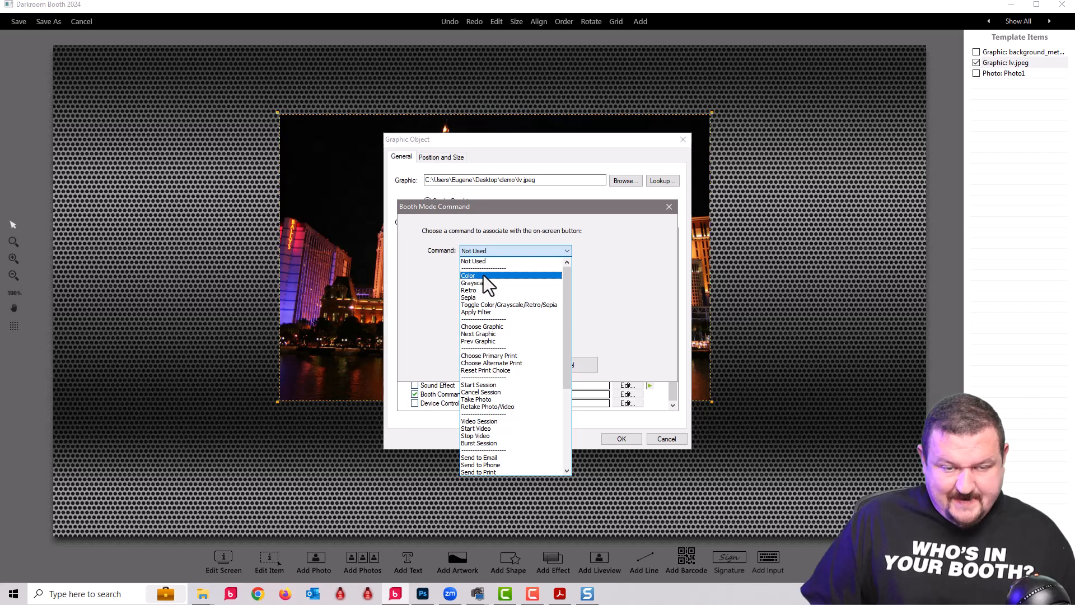
click(485, 326)
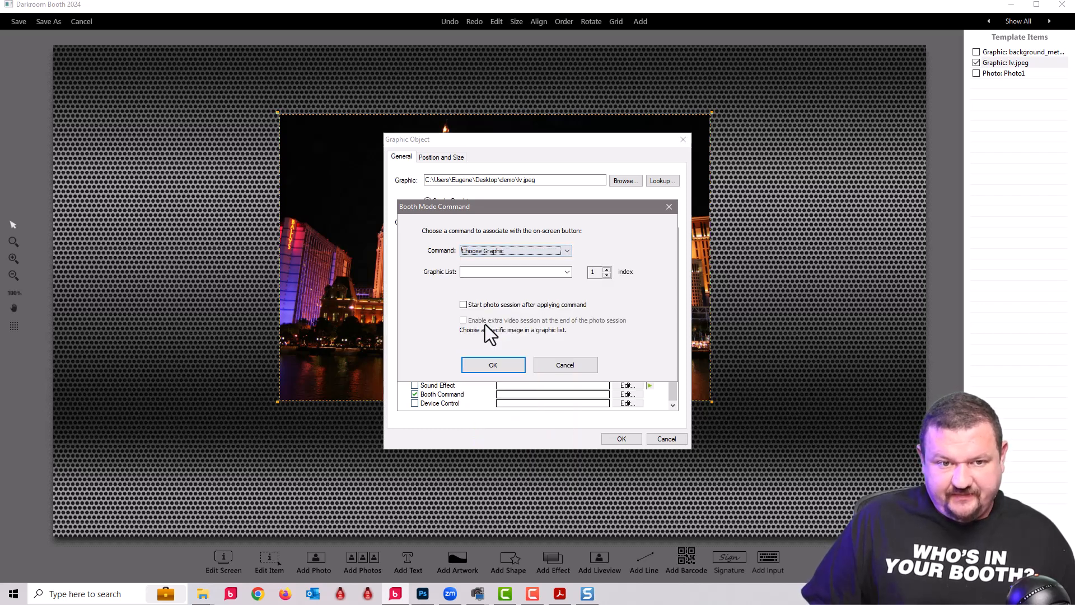
click(567, 270)
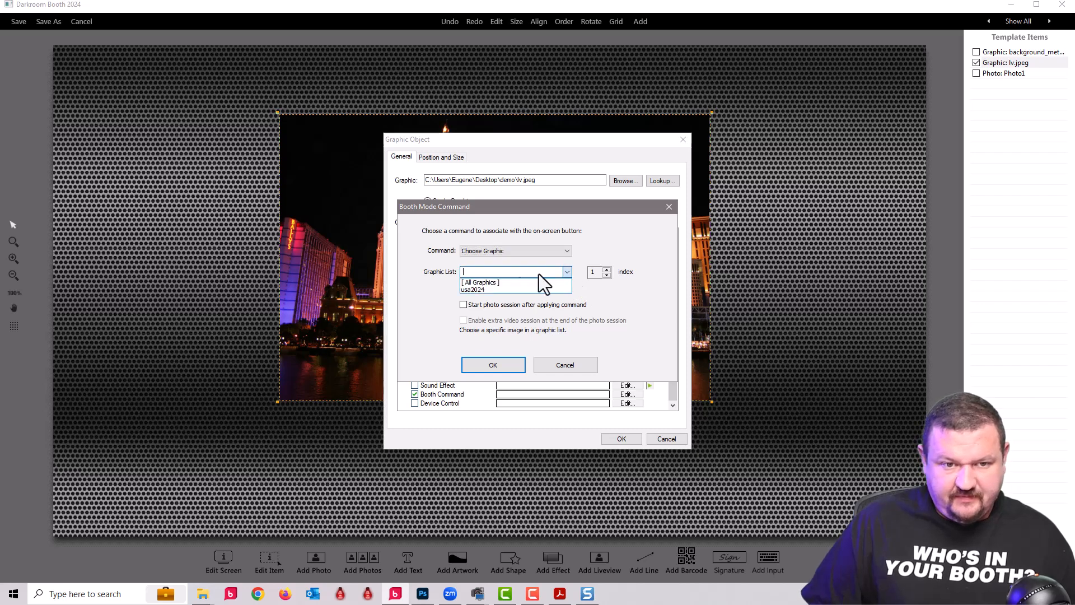
click(465, 289)
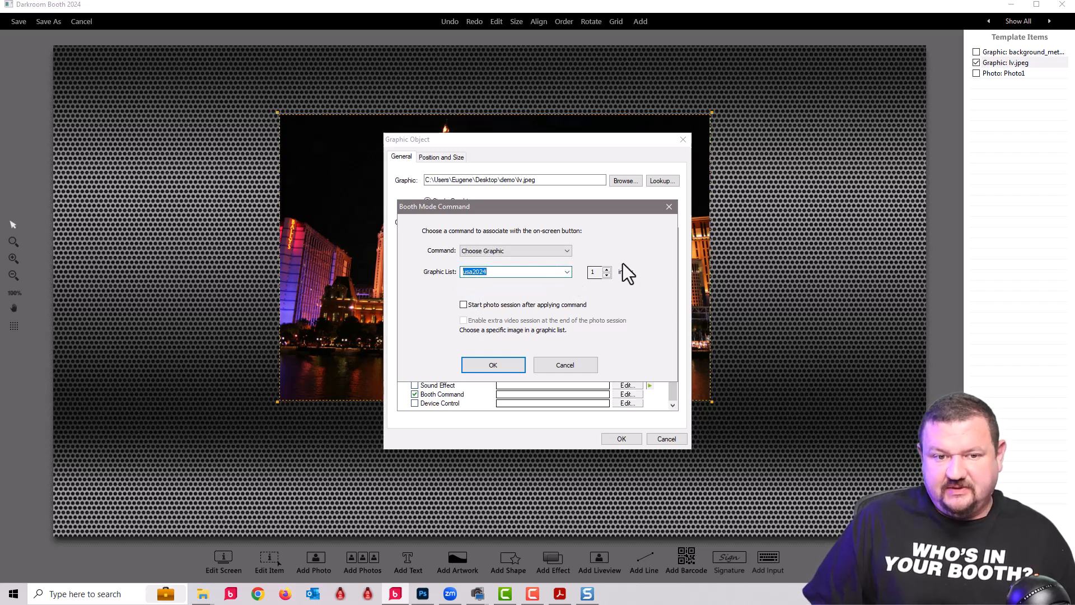
click(463, 305)
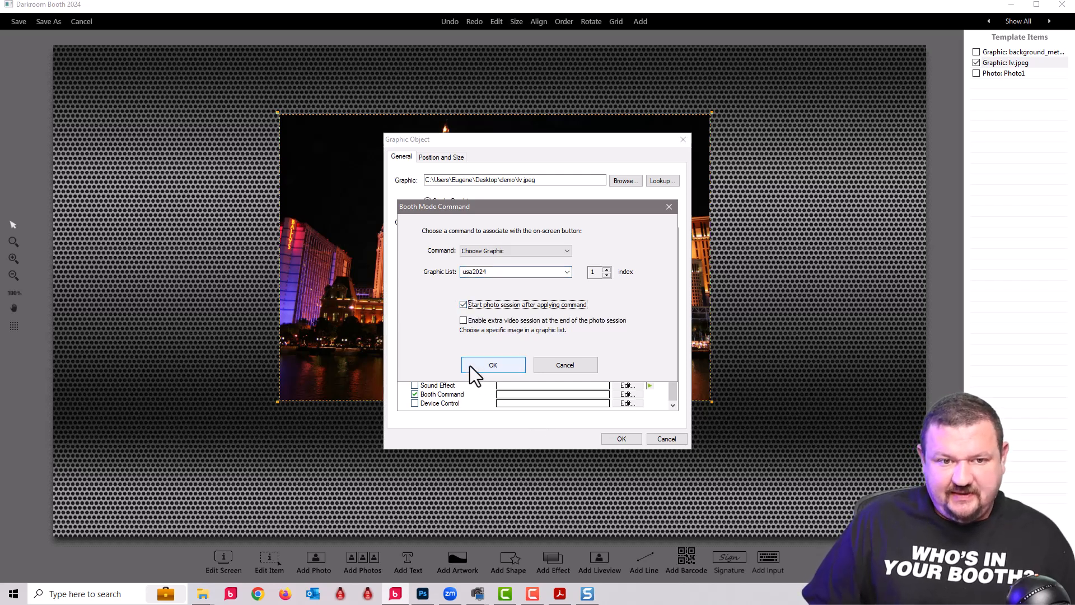
click(493, 366)
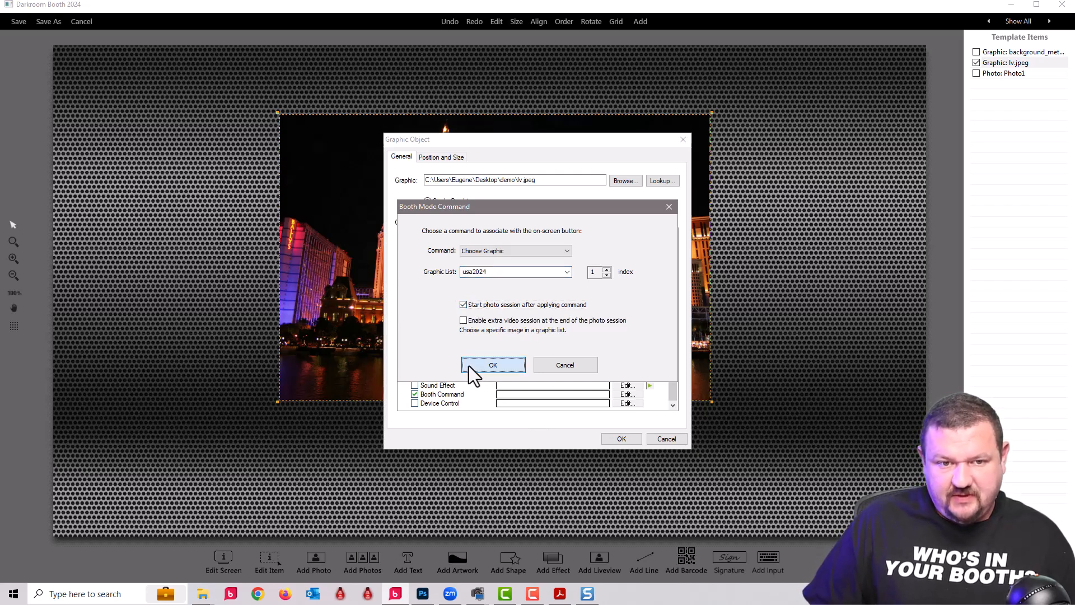
click(623, 440)
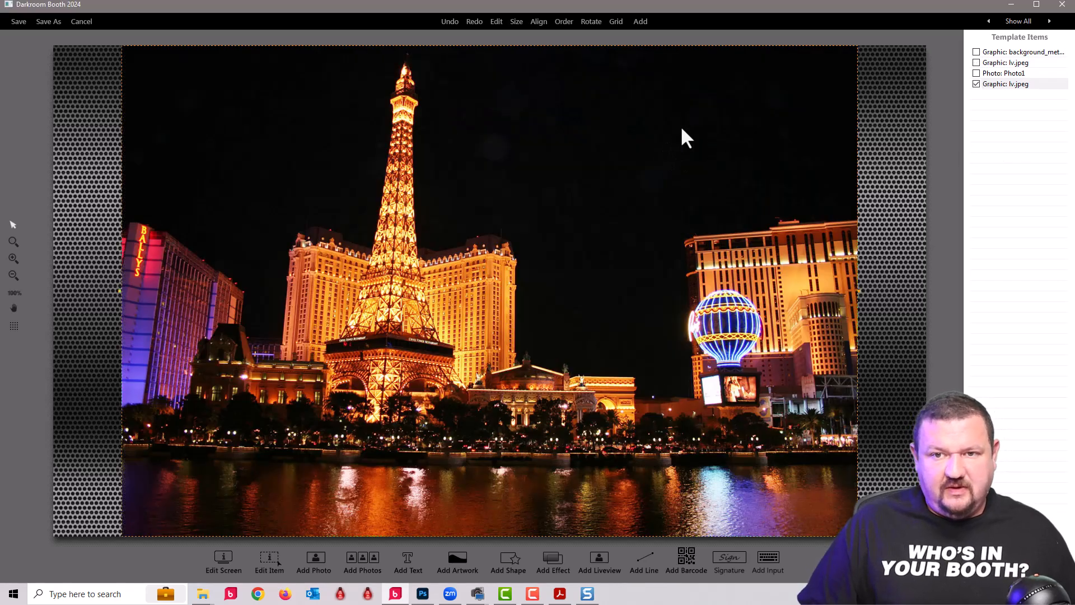
Step: Shrink the new lv.jpeg artwork into a thumbnail at the template's upper left and place a copy directly below it
scroll(681, 130, down, 15)
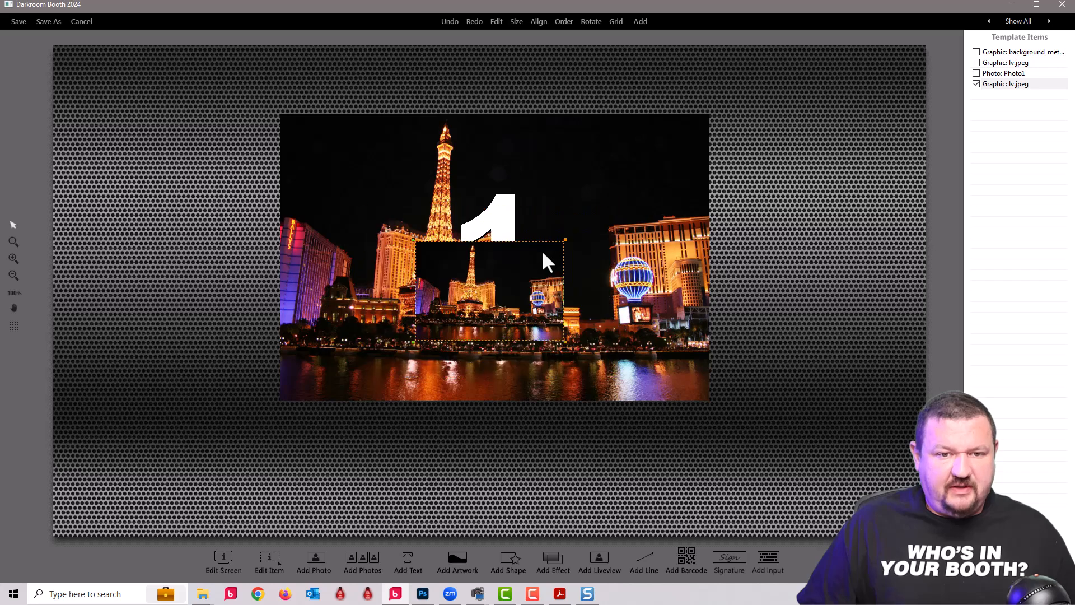
drag(485, 301, 150, 139)
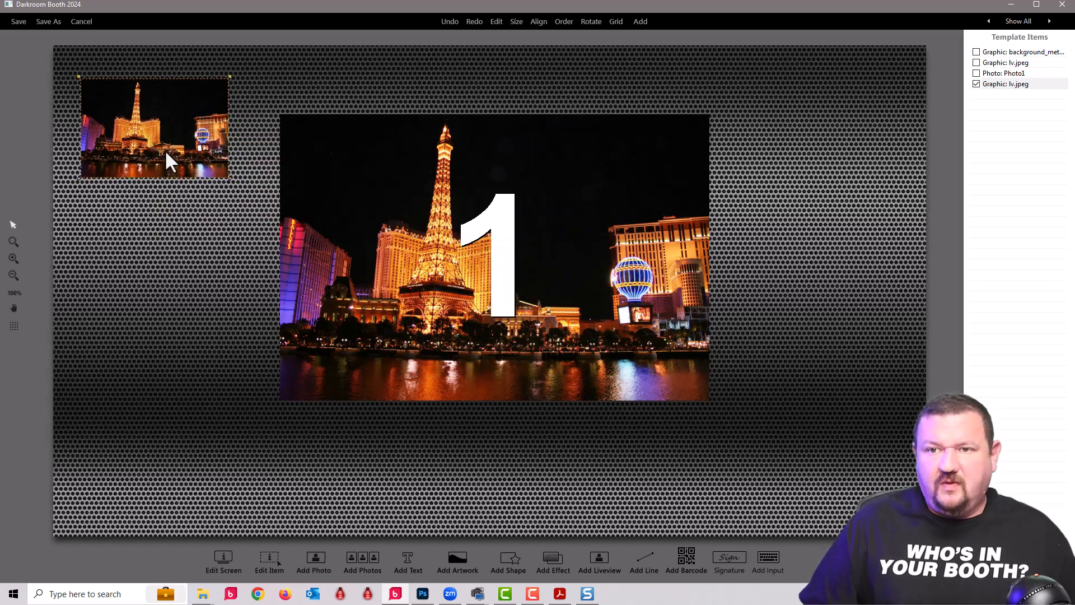
key(ctrl+v)
click(194, 267)
drag(176, 147, 176, 254)
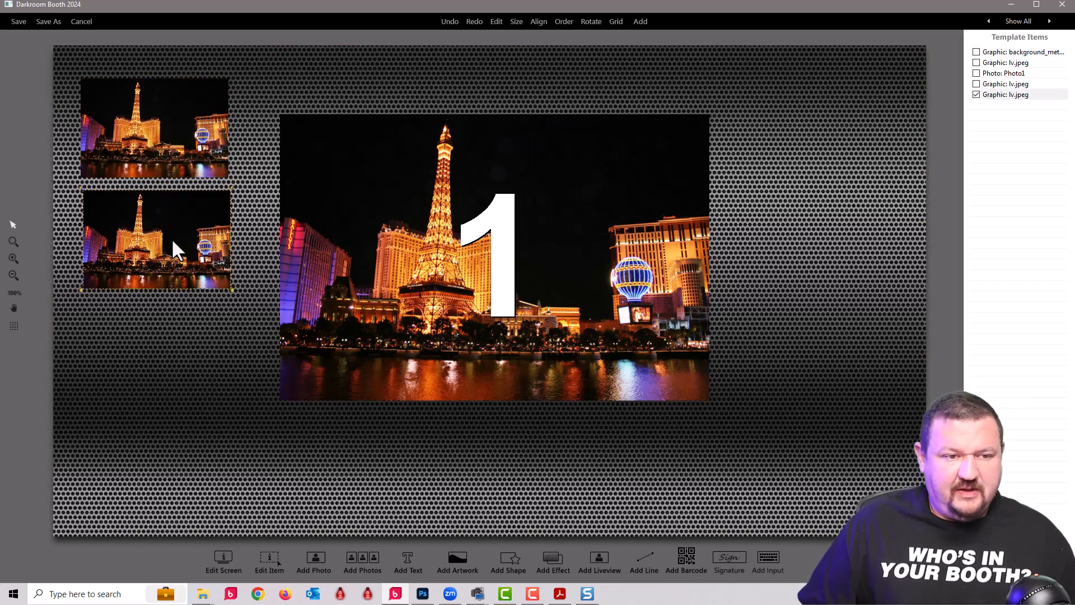
Step: Replace the image of the lower thumbnail with pf.jpeg from the demo folder
double_click(170, 230)
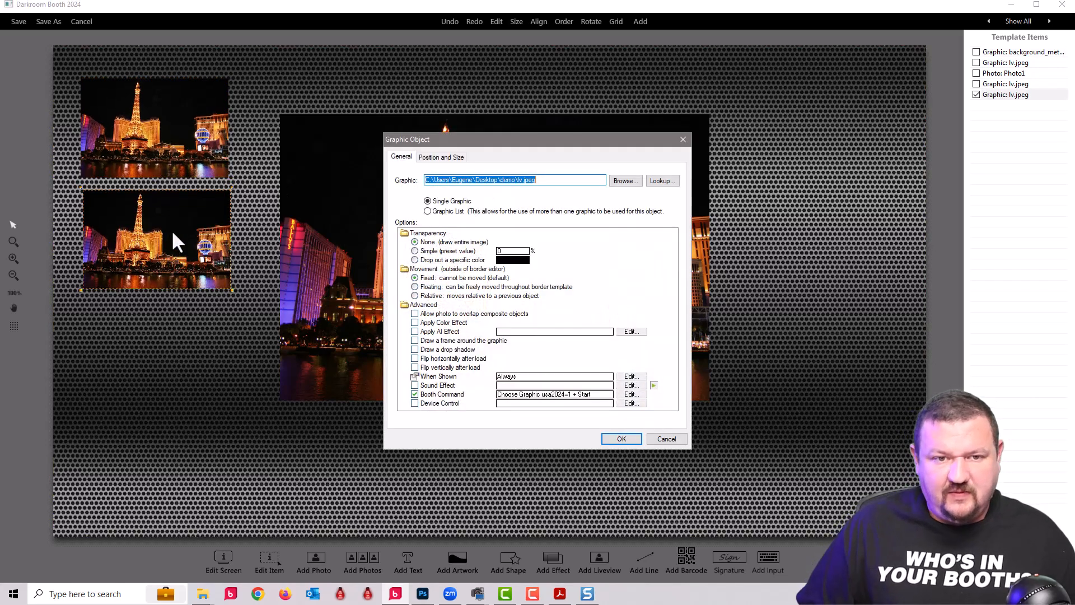
click(626, 183)
click(511, 339)
click(677, 414)
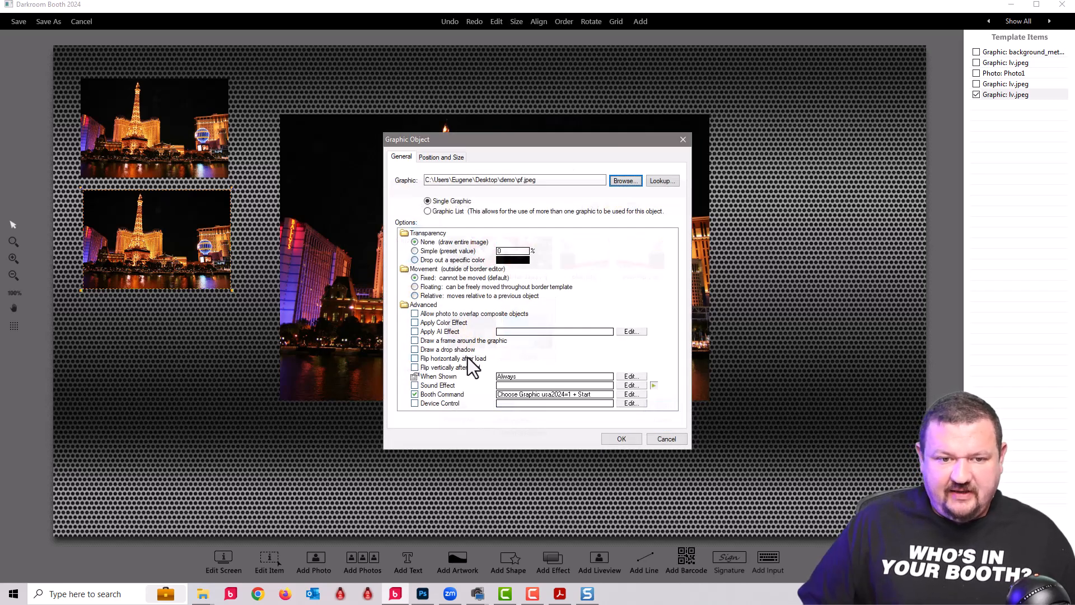
Step: Set the pf.jpeg thumbnail's Choose Graphic booth command to index 2 and align the thumbnail under the lv.jpeg one
double_click(563, 395)
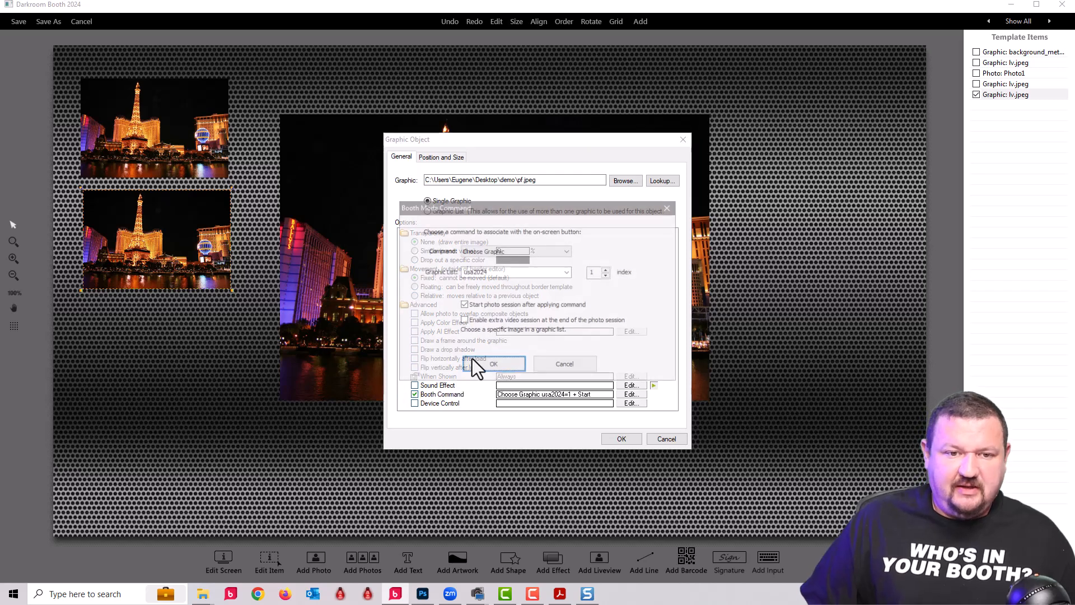
click(606, 269)
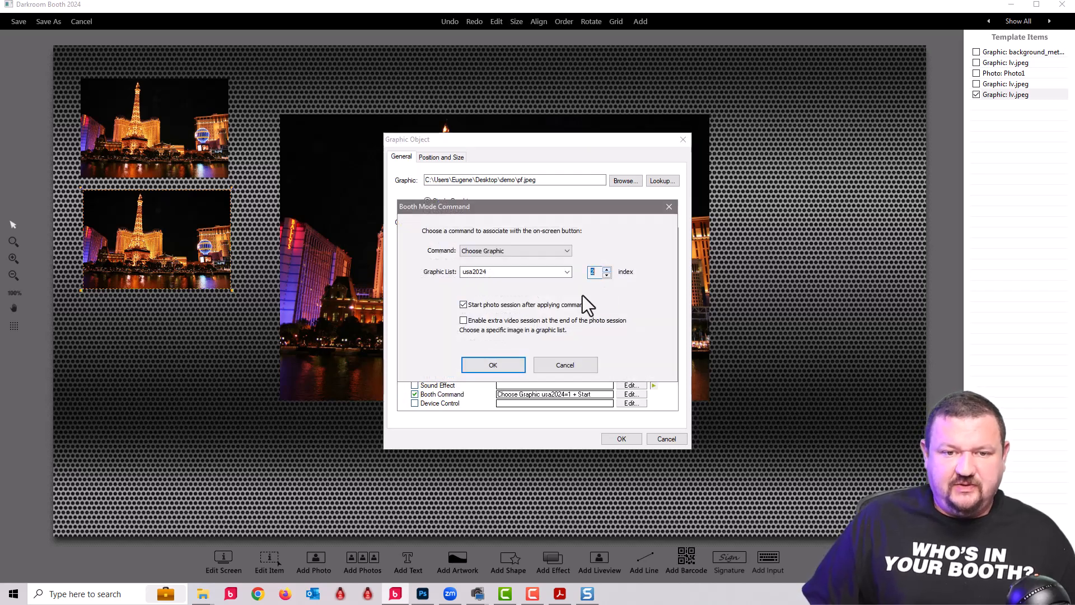
click(486, 366)
click(620, 437)
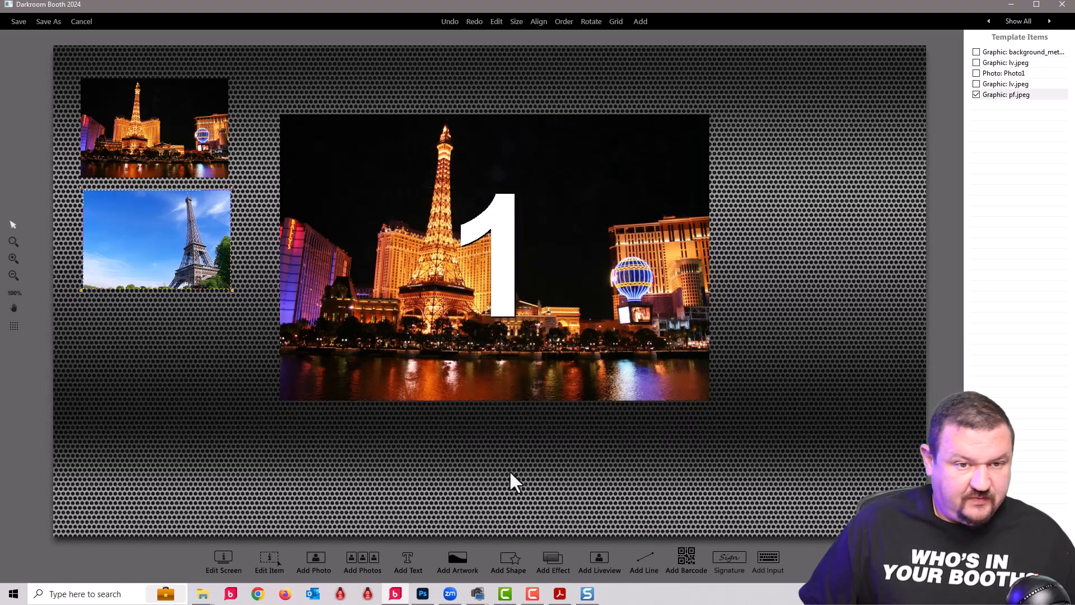
drag(156, 251, 153, 253)
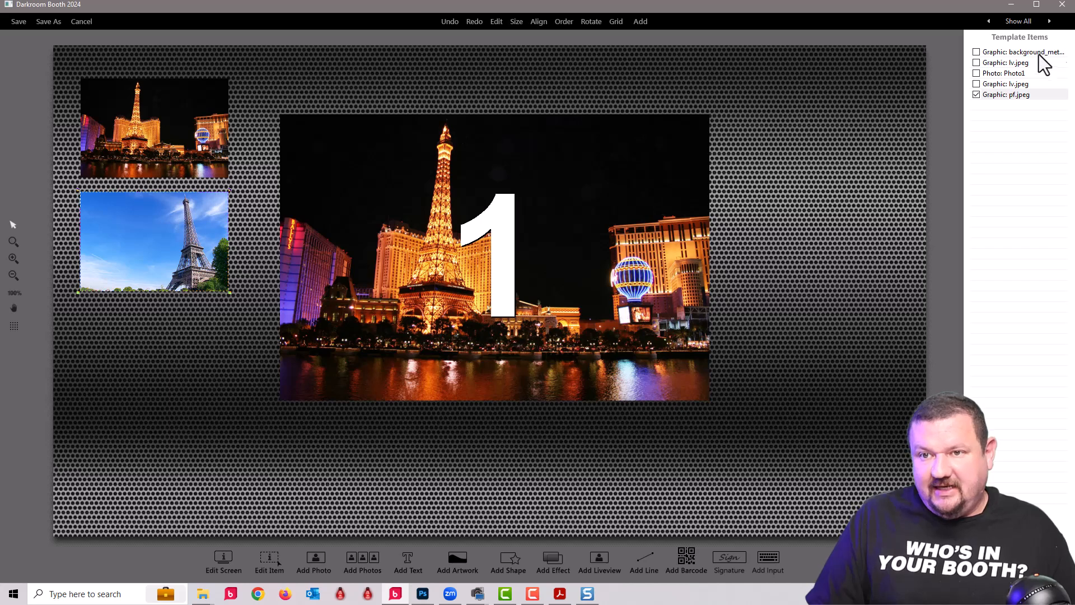
Step: Check the name and image order in the large background's graphic list and close it without changes
double_click(1010, 65)
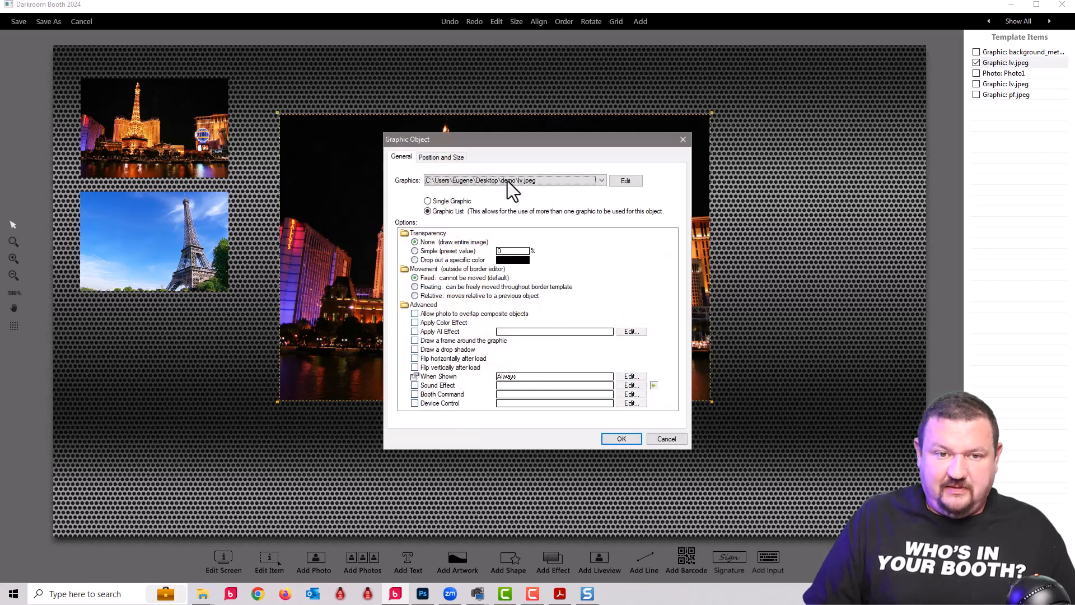
click(635, 180)
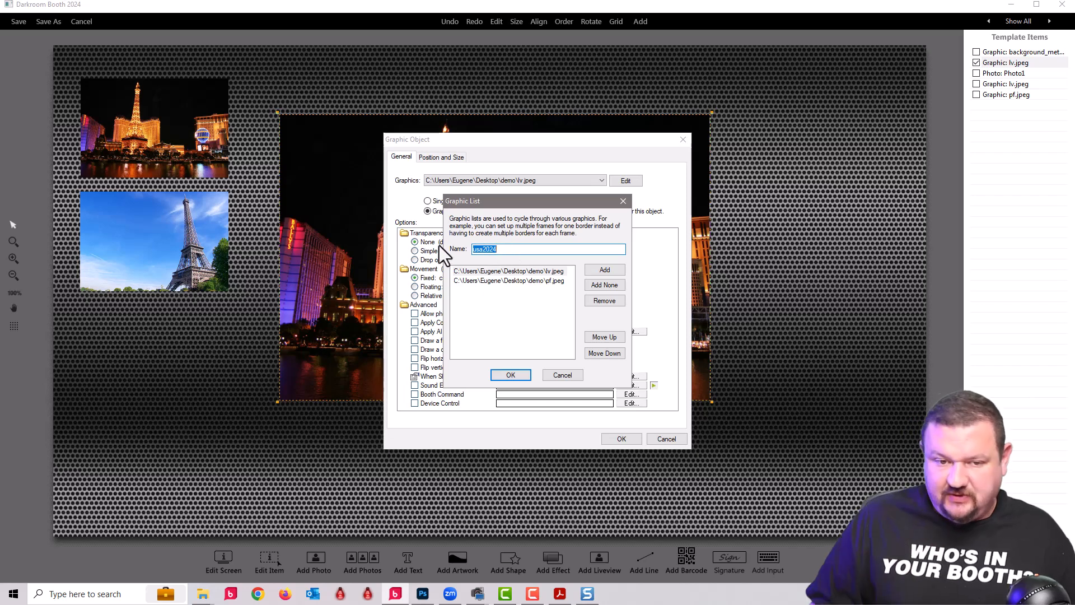
click(574, 374)
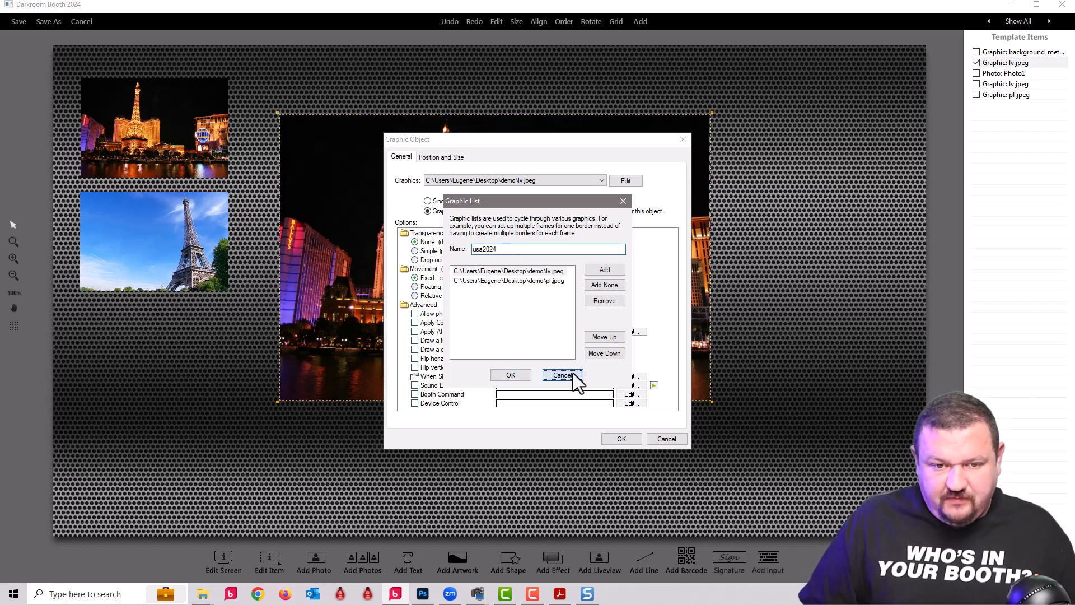
click(665, 440)
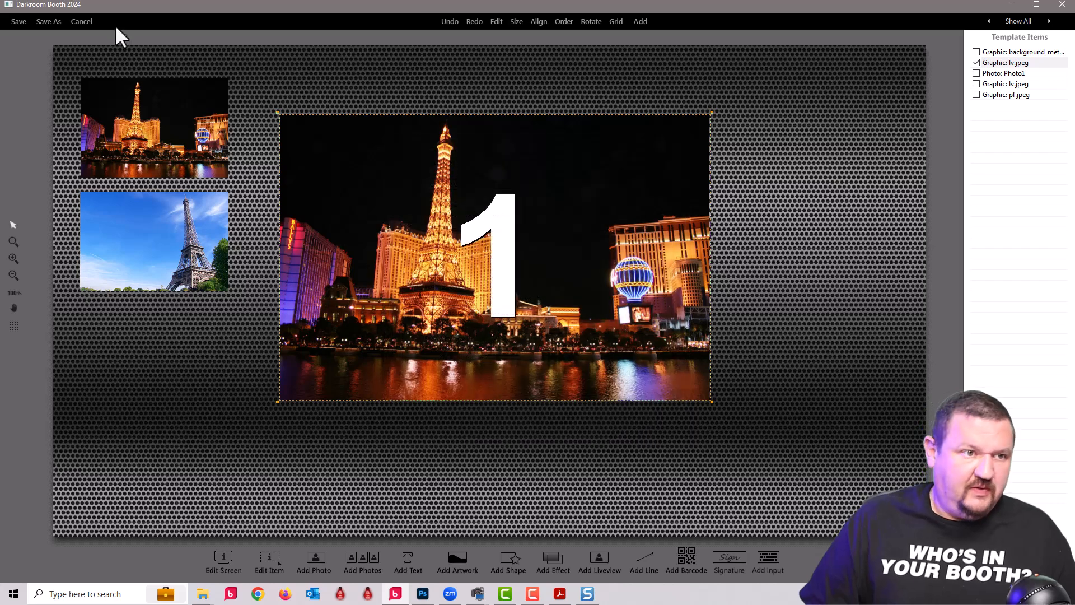
Step: Save the screen template as "team usa" in My Screens and start the booth for the Team USA event
click(52, 22)
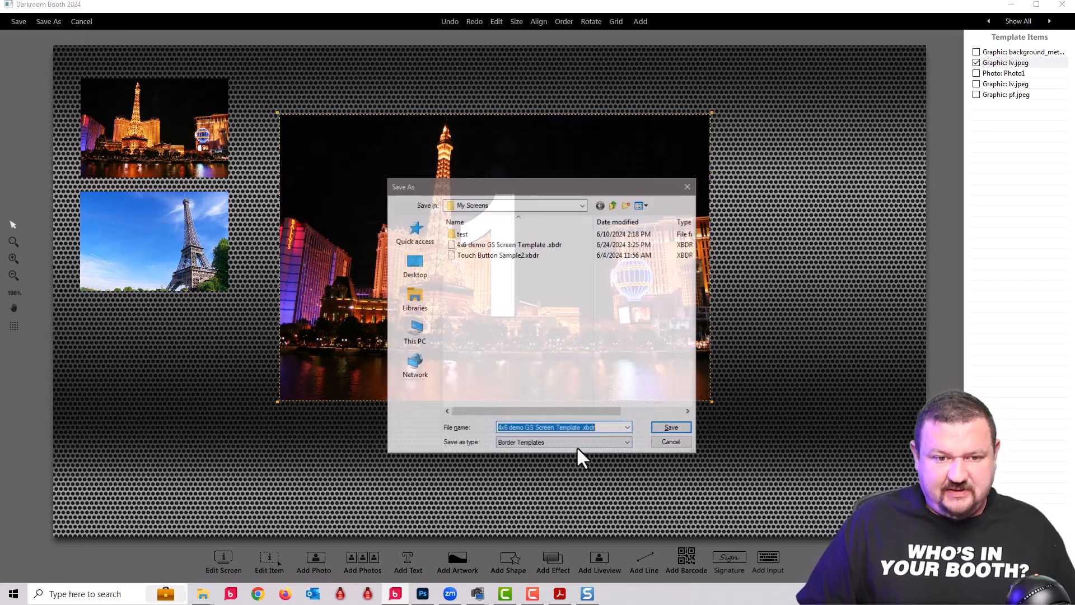
text(team usa)
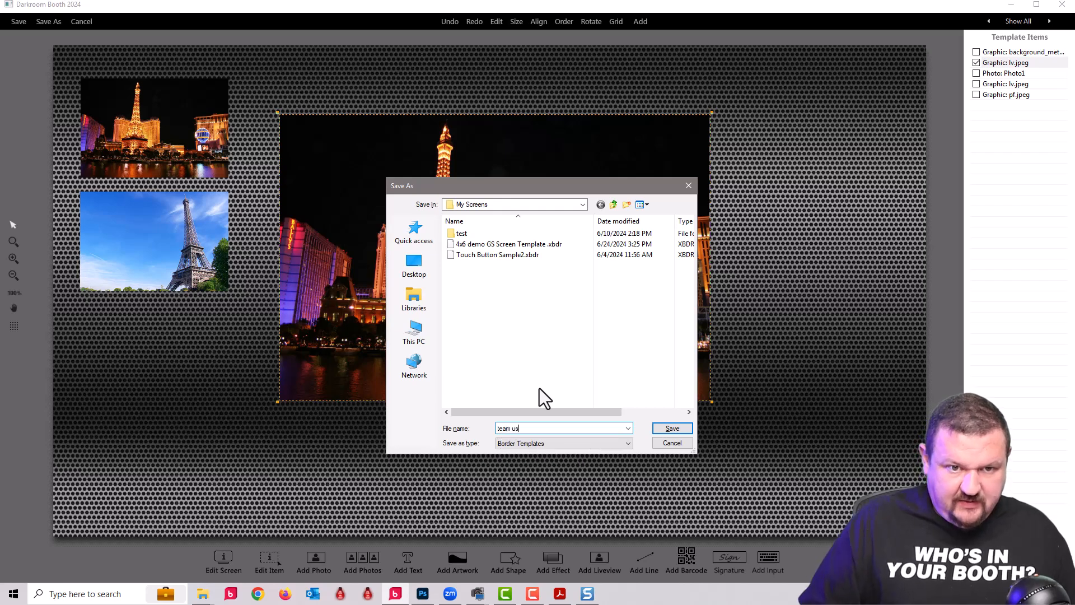
click(673, 429)
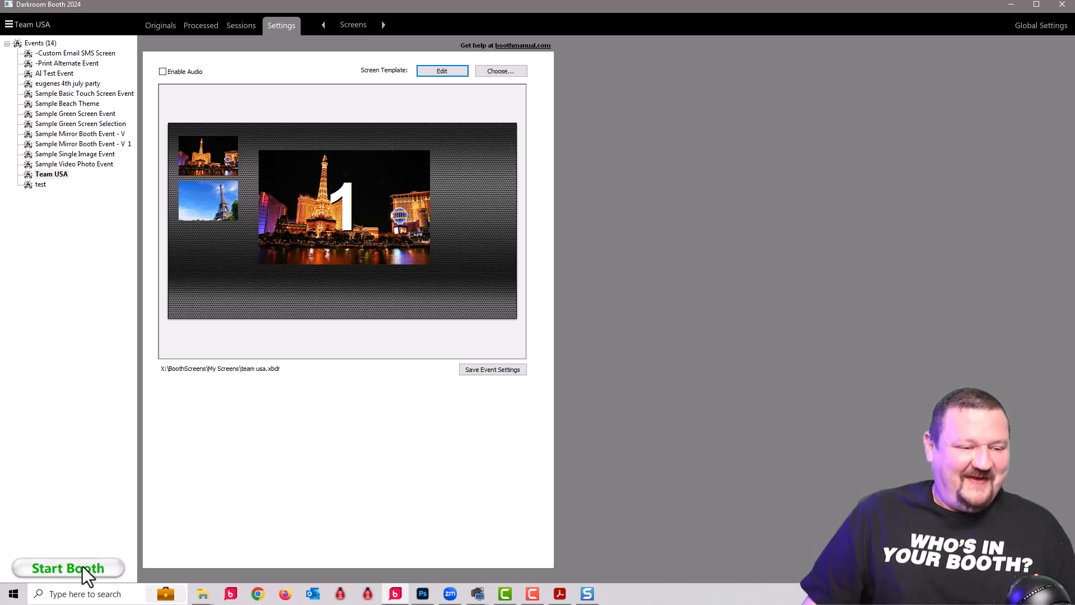
click(82, 568)
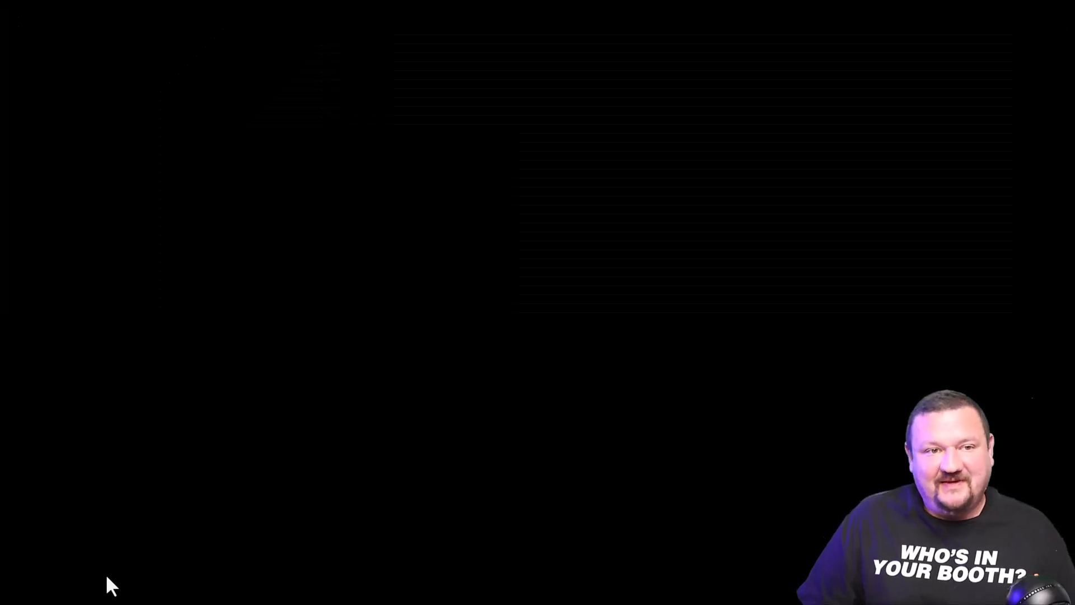
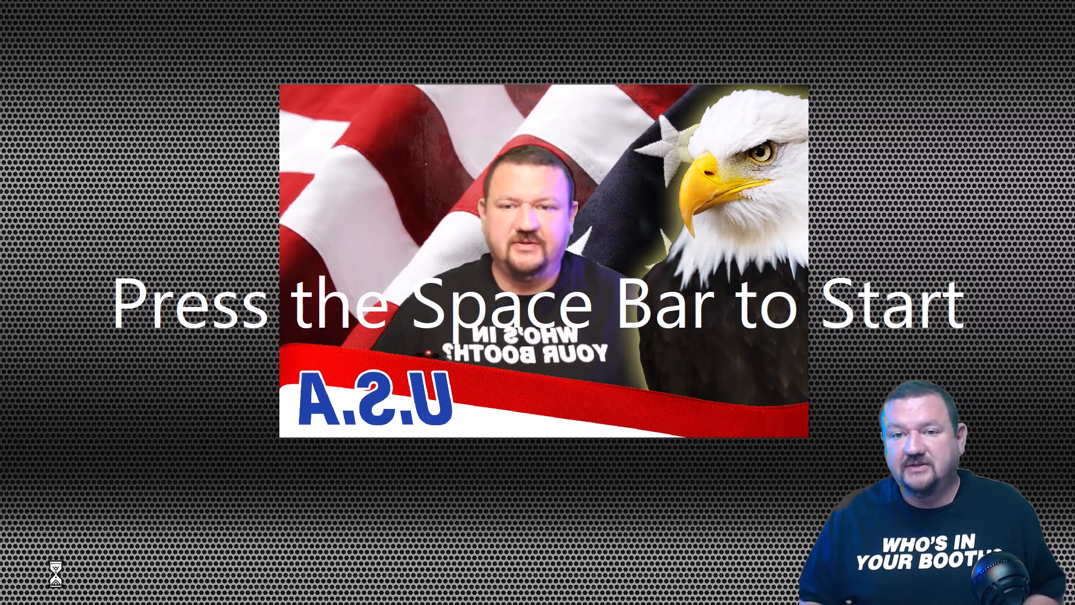
Step: Take a test photo with the U.S.A. eagle layout, enlarging the cut-out guest before accepting the photo and leaving booth mode
key(space)
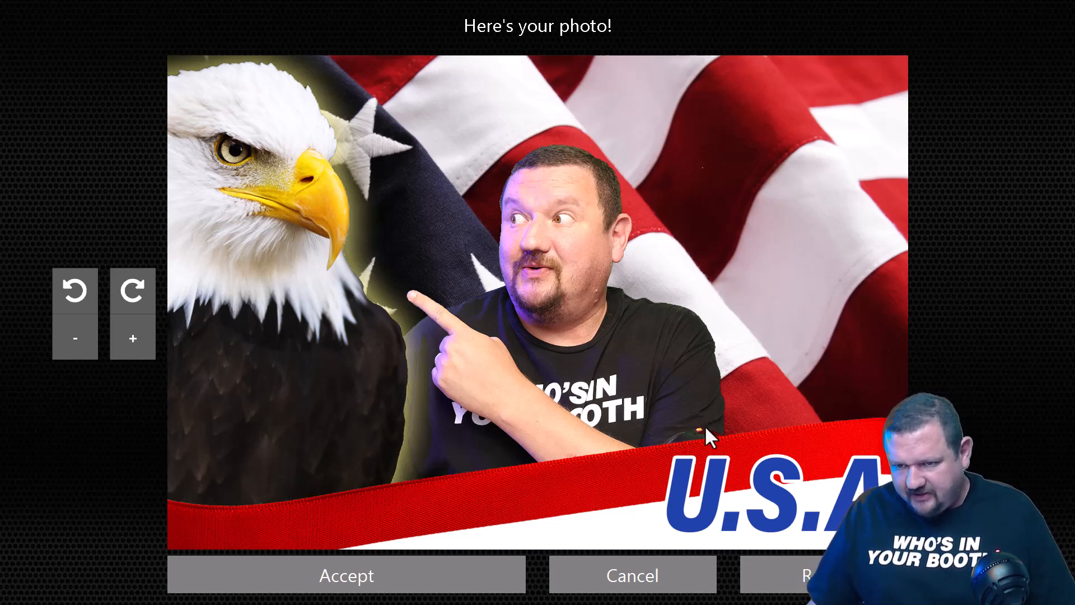
scroll(589, 347, up, 1)
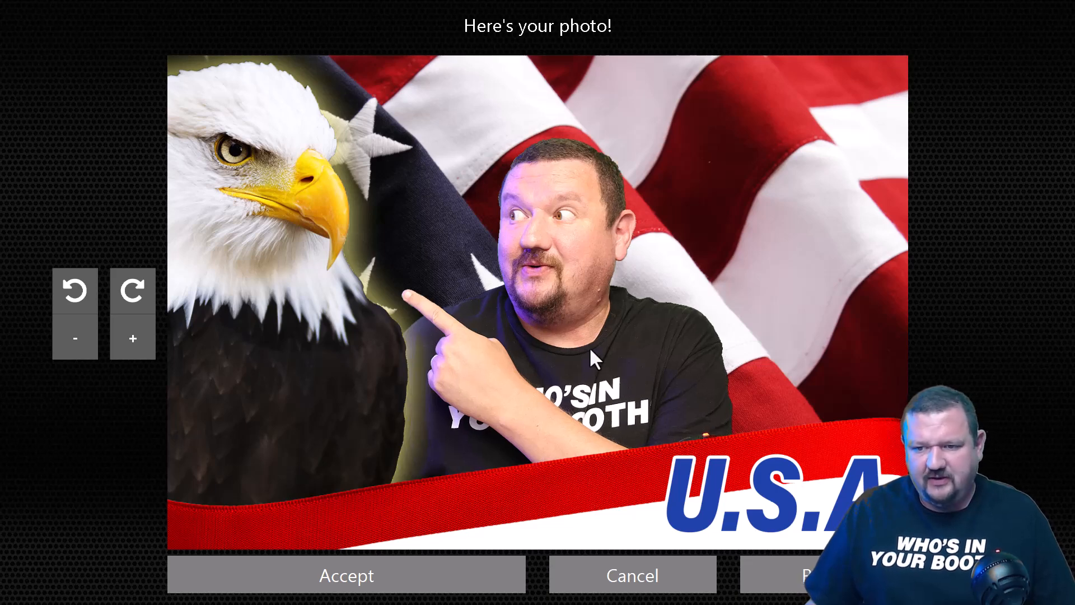
scroll(607, 325, up, 3)
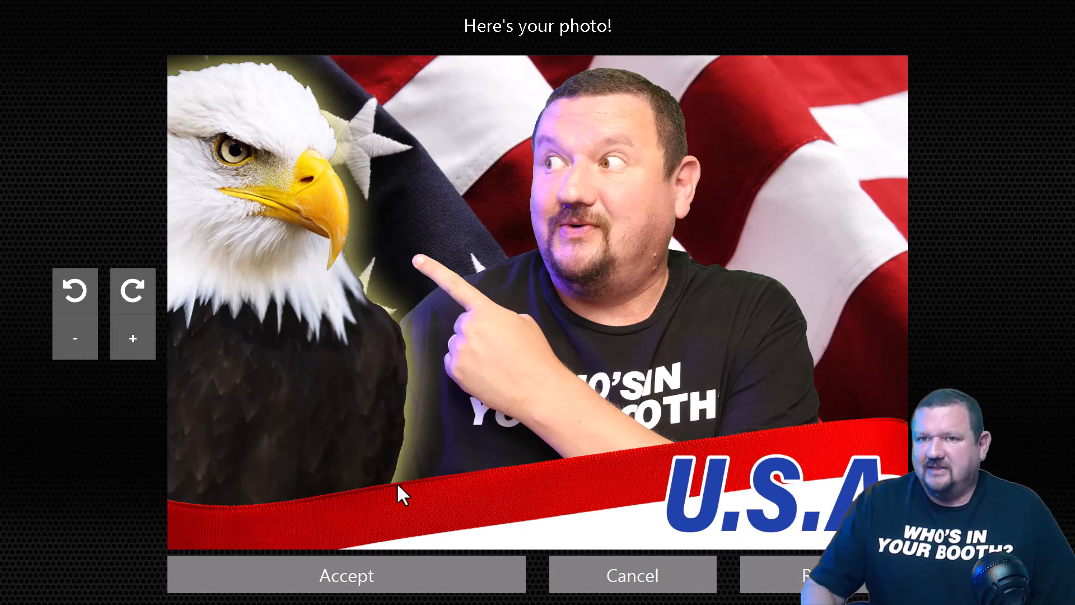
click(392, 581)
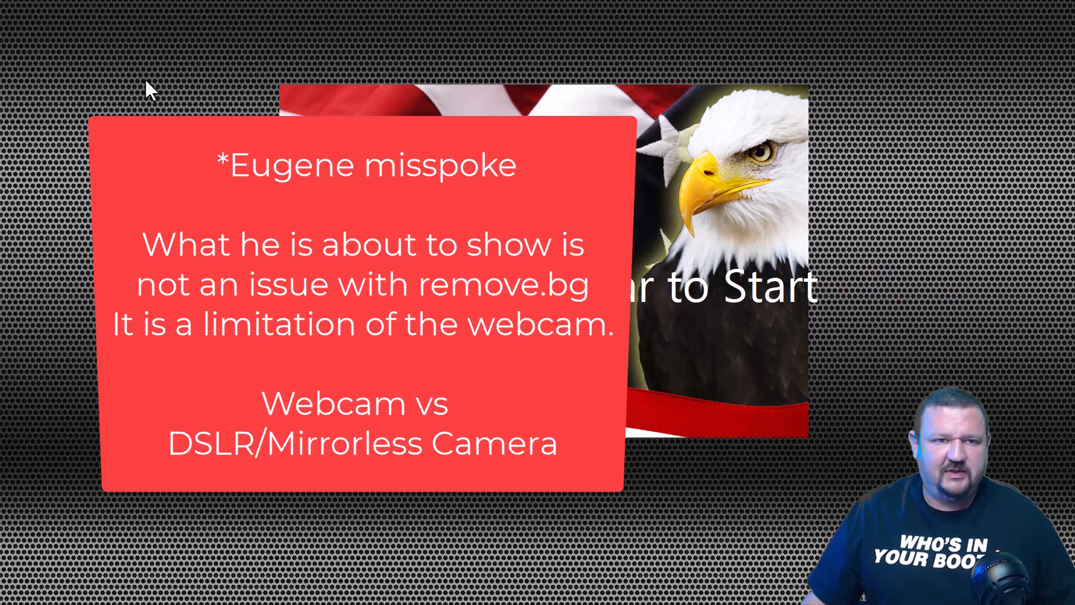
key(Escape)
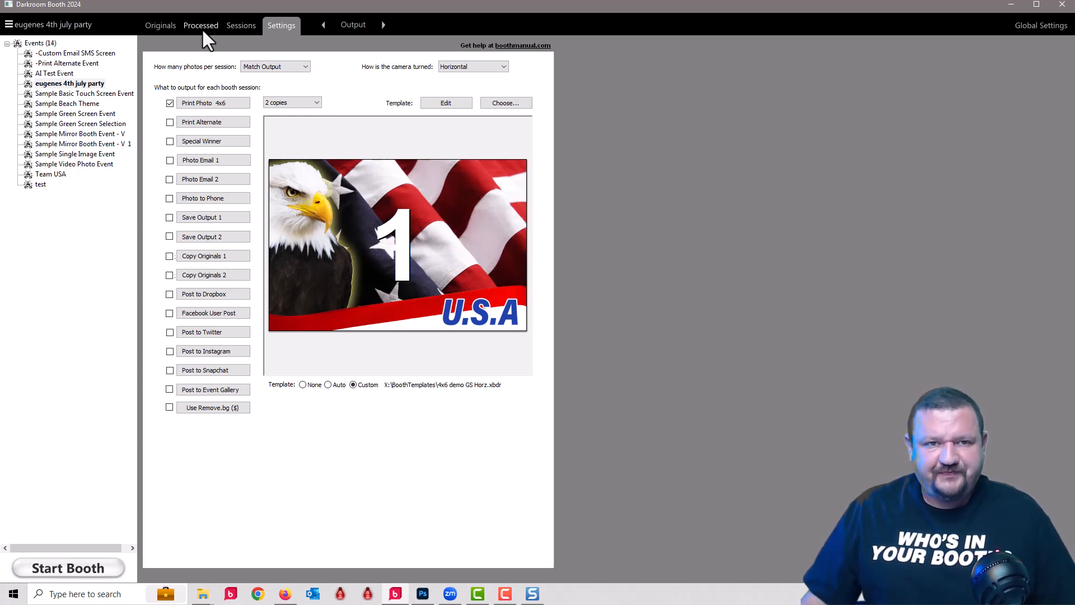
Step: Review the 4th of July event's processed U.S.A. eagle test photos and return to its settings
click(202, 31)
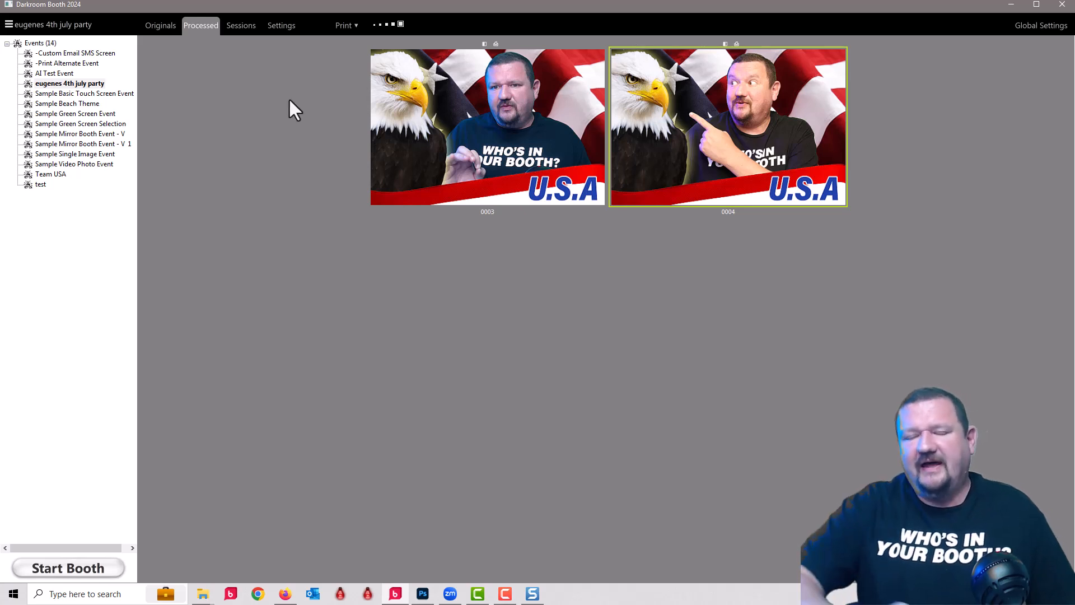
click(283, 27)
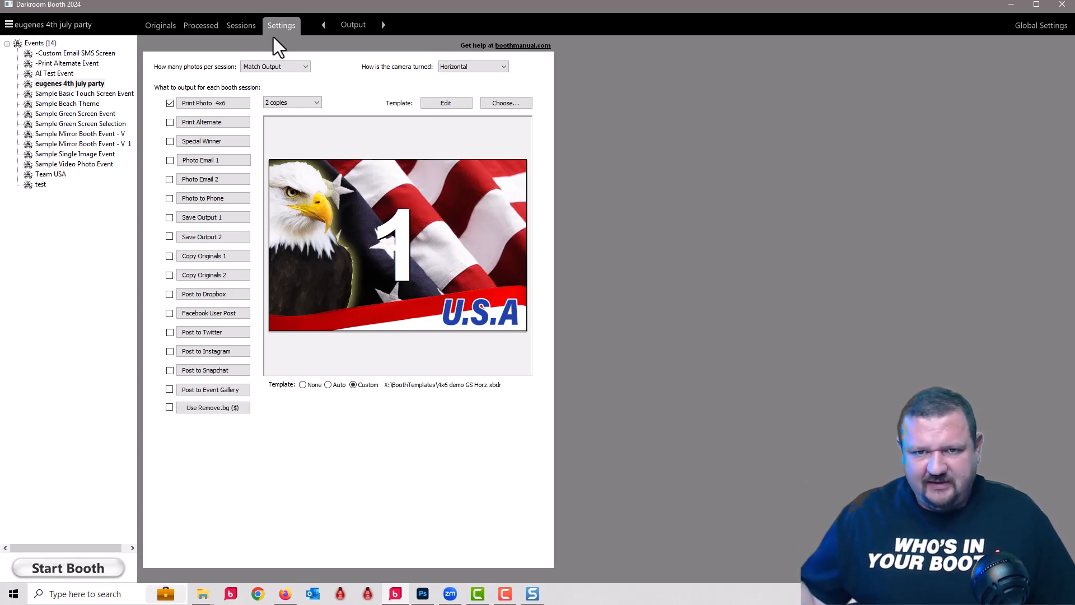
Step: Open the event's camera settings and examine the color temperature and the Live View white balance options
click(356, 26)
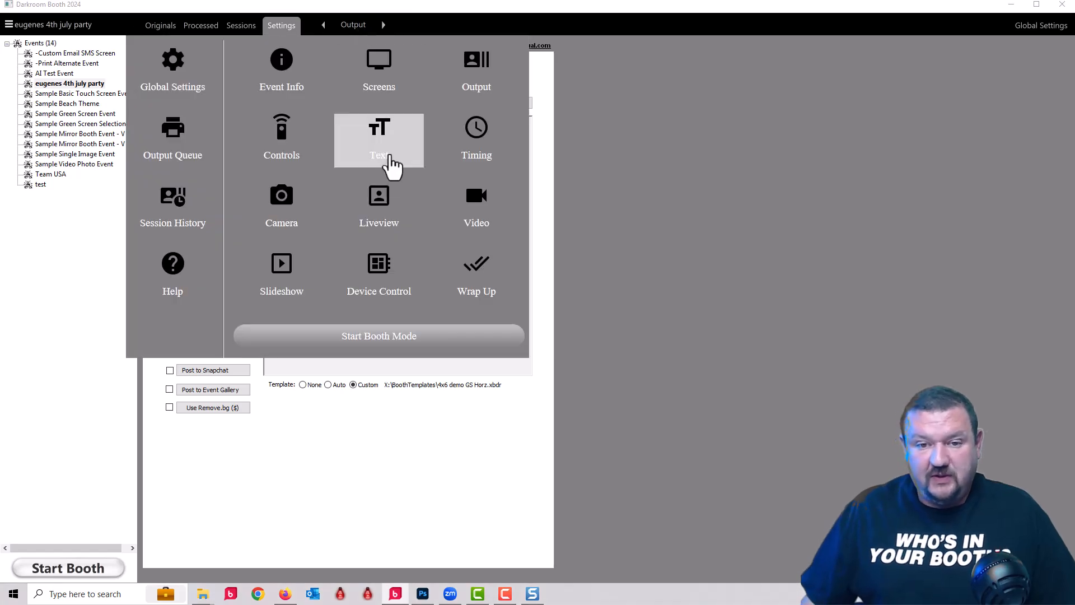
click(299, 224)
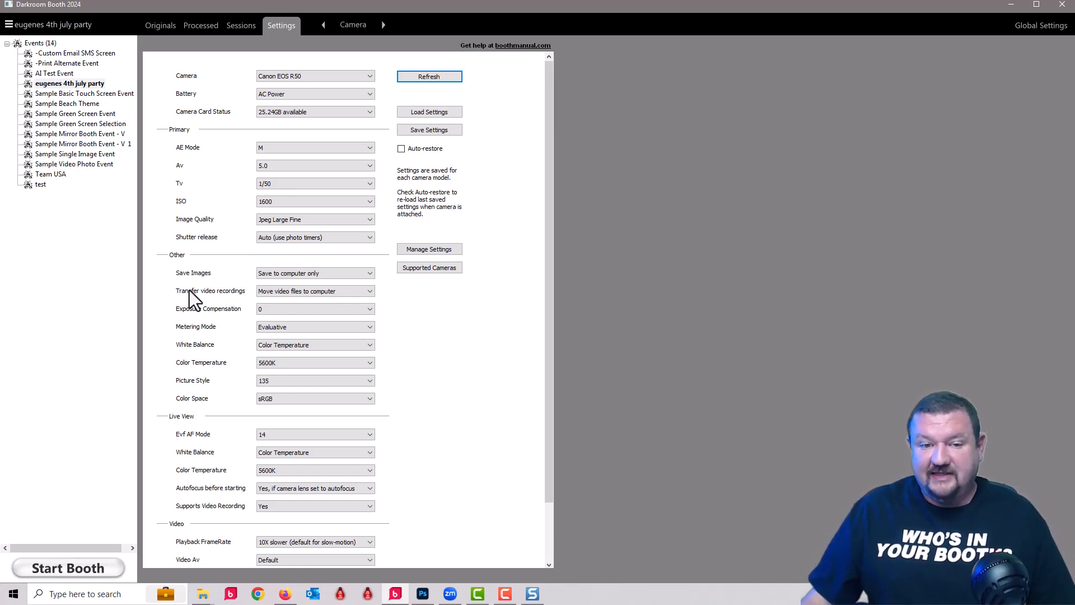
click(261, 366)
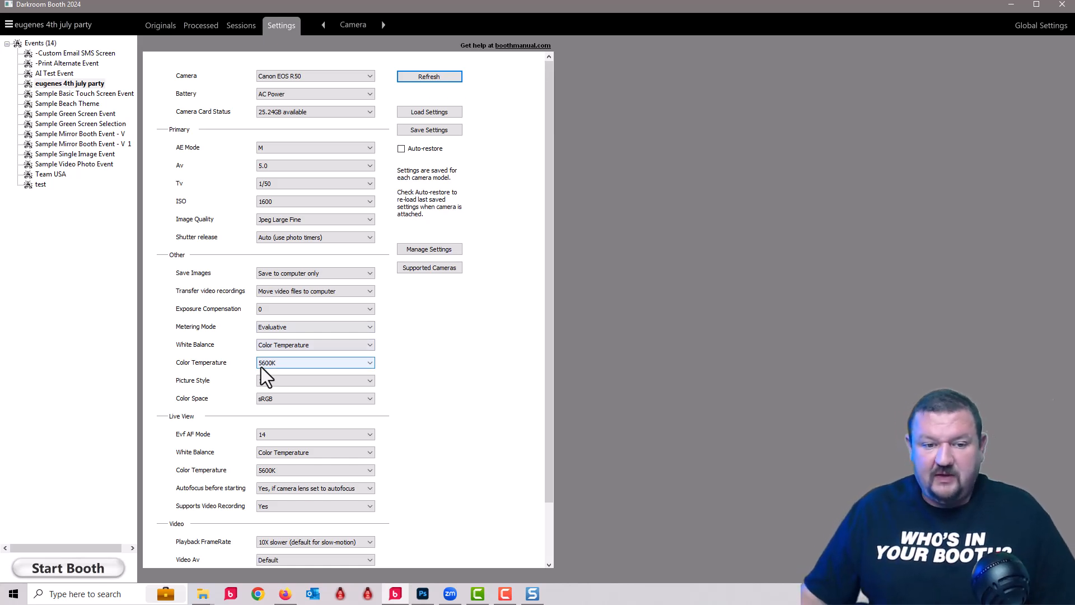
click(296, 506)
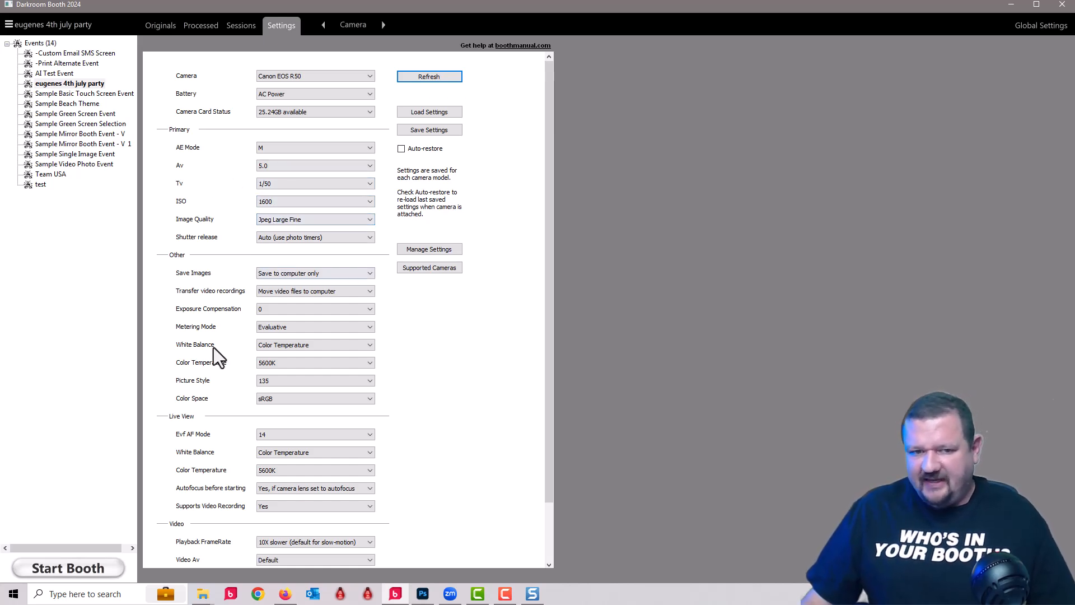
click(267, 456)
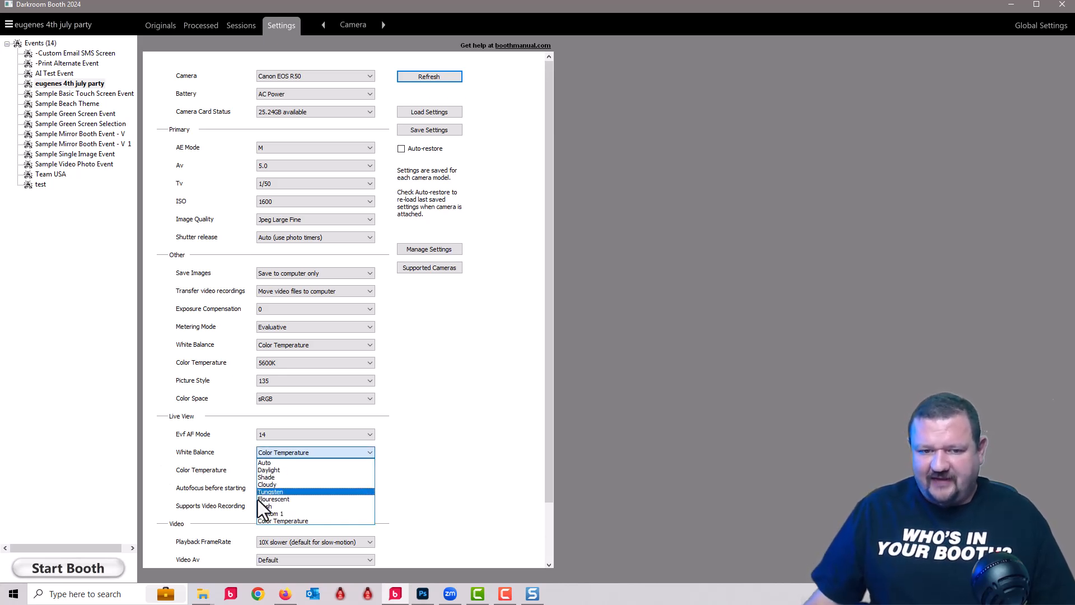